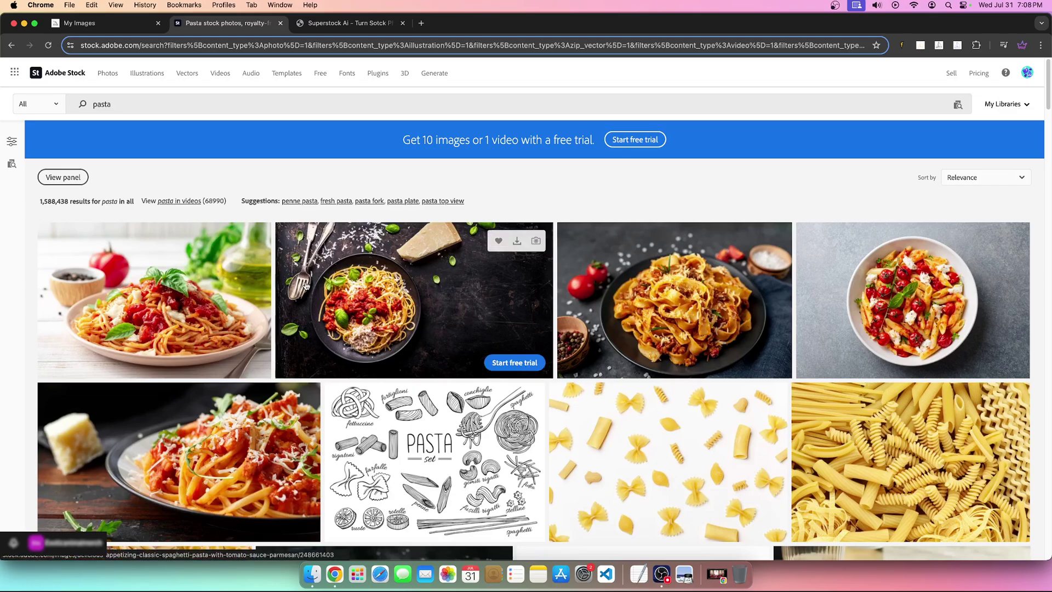
Step: Browse the Adobe Stock results for pasta and open the preview of the spaghetti photo with parmesan on a dark background
{"action": "scroll", "coordinate": [234, 333], "scroll_direction": "down", "scroll_amount": 5}
{"action": "scroll", "coordinate": [234, 333], "scroll_direction": "down", "scroll_amount": 5}
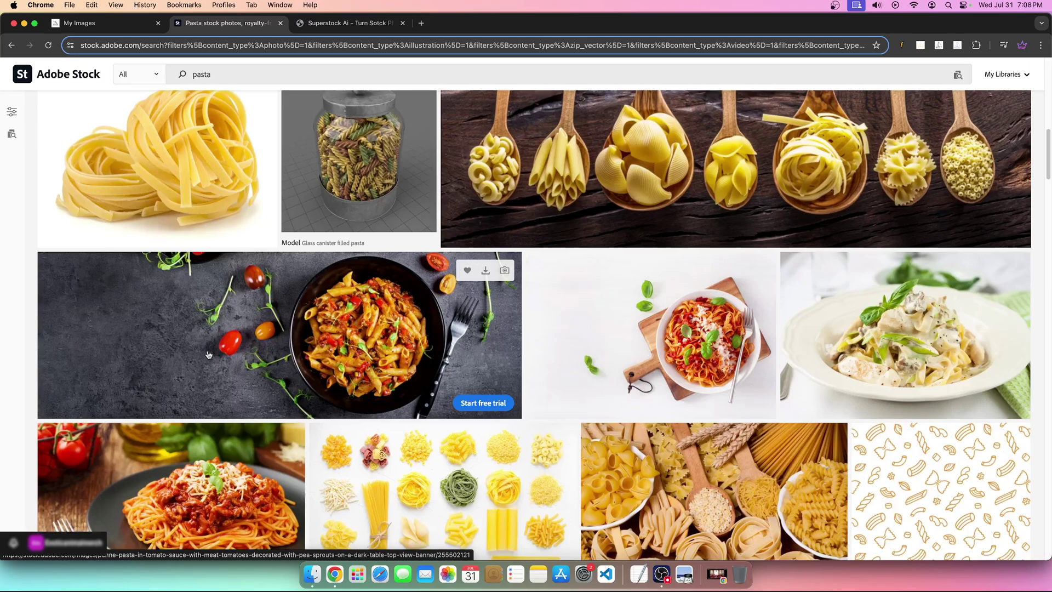
{"action": "scroll", "coordinate": [208, 354], "scroll_direction": "down", "scroll_amount": 10}
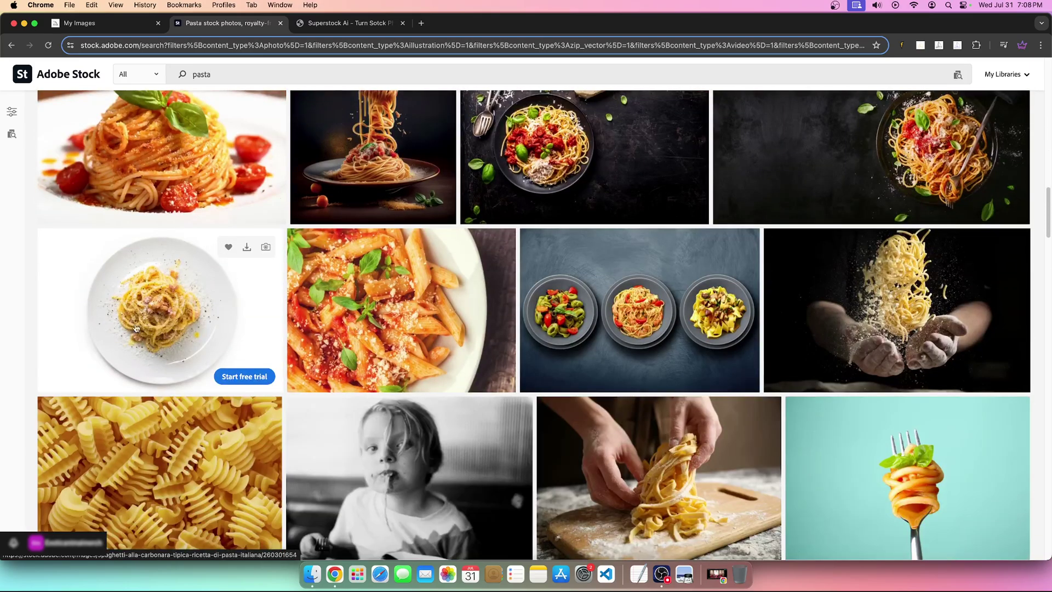
{"action": "scroll", "coordinate": [250, 121], "scroll_direction": "up", "scroll_amount": 15}
{"action": "left_click_drag", "start_coordinate": [138, 107], "coordinate": [62, 107]}
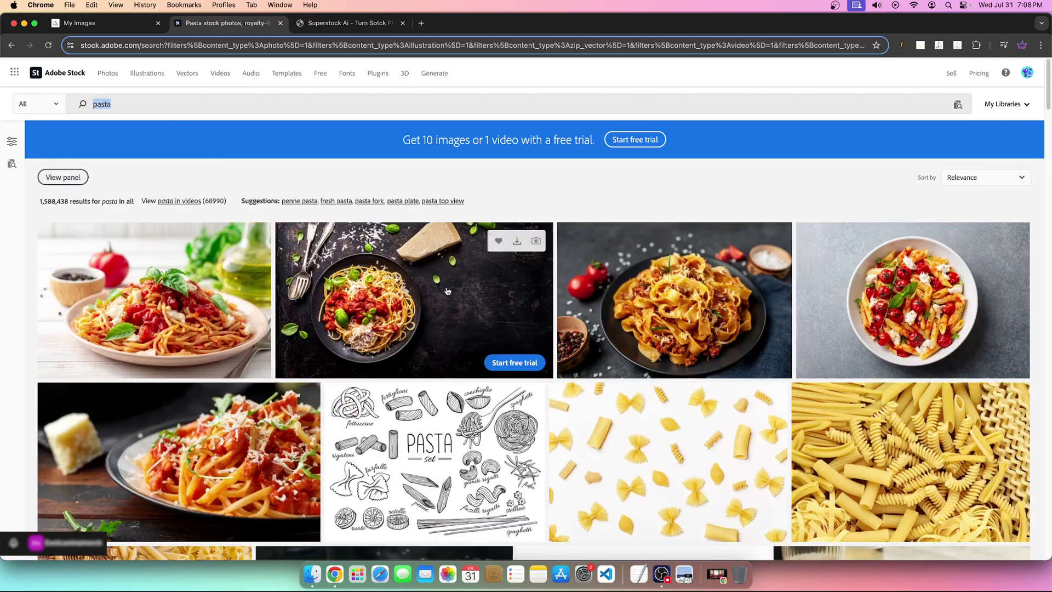
{"action": "scroll", "coordinate": [316, 252], "scroll_direction": "down", "scroll_amount": 3}
{"action": "left_click", "coordinate": [340, 181]}
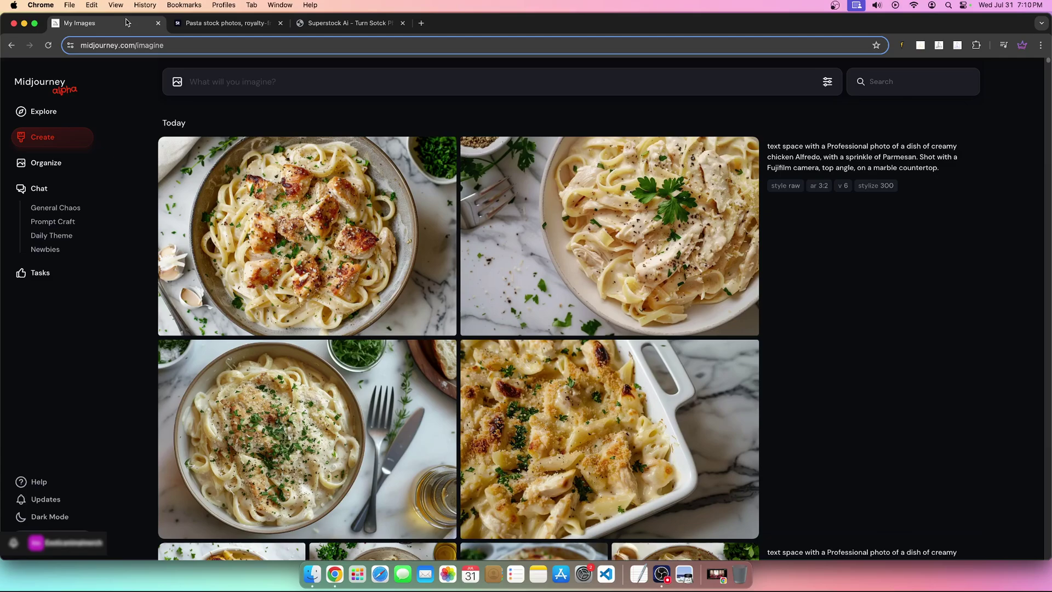
Step: Switch to Midjourney to look through the recently created images, and bring up the Superstock Ai course page
{"action": "left_click", "coordinate": [80, 23]}
{"action": "scroll", "coordinate": [485, 264], "scroll_direction": "down", "scroll_amount": 20}
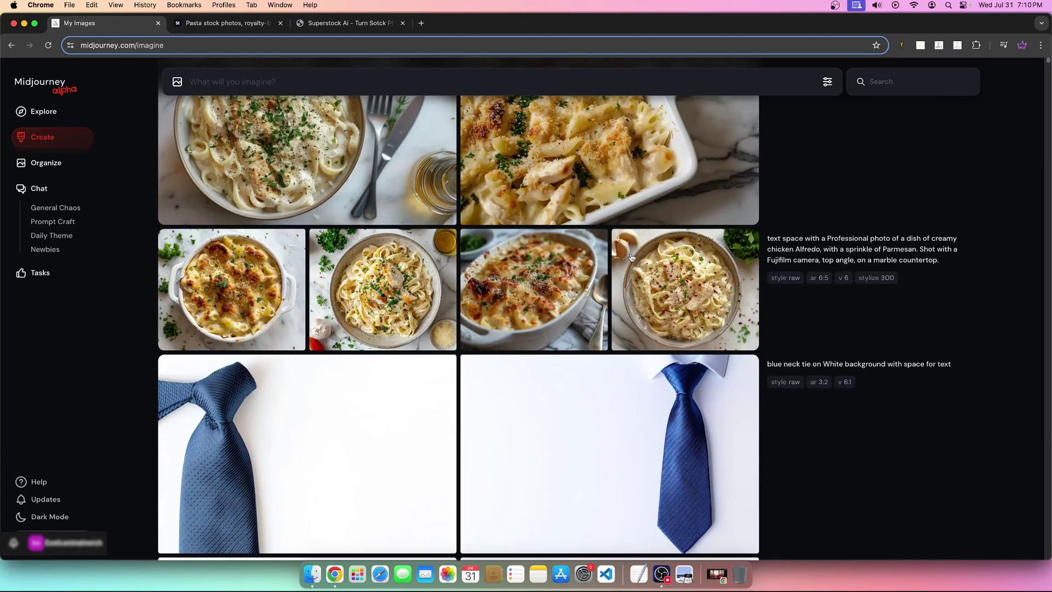
{"action": "scroll", "coordinate": [492, 235], "scroll_direction": "down", "scroll_amount": 10}
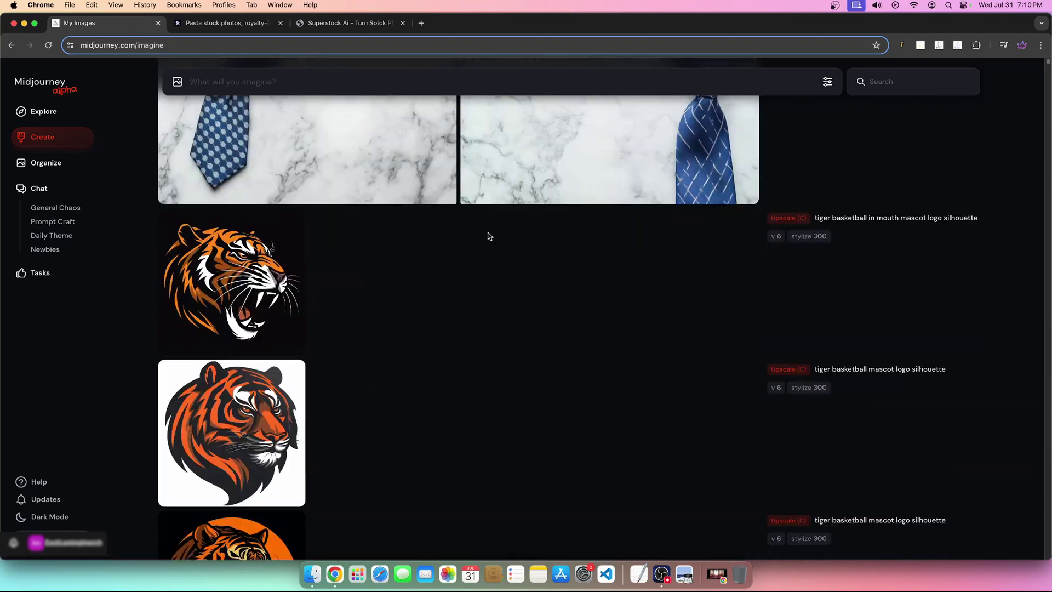
{"action": "scroll", "coordinate": [471, 241], "scroll_direction": "up", "scroll_amount": 15}
{"action": "scroll", "coordinate": [451, 249], "scroll_direction": "up", "scroll_amount": 10}
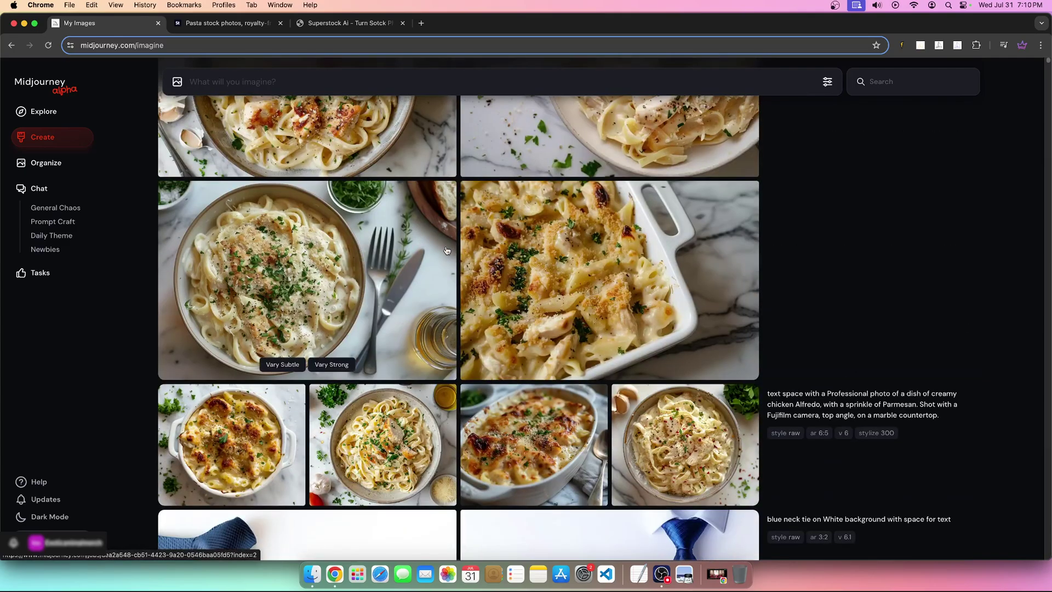
{"action": "scroll", "coordinate": [597, 306], "scroll_direction": "up", "scroll_amount": 3}
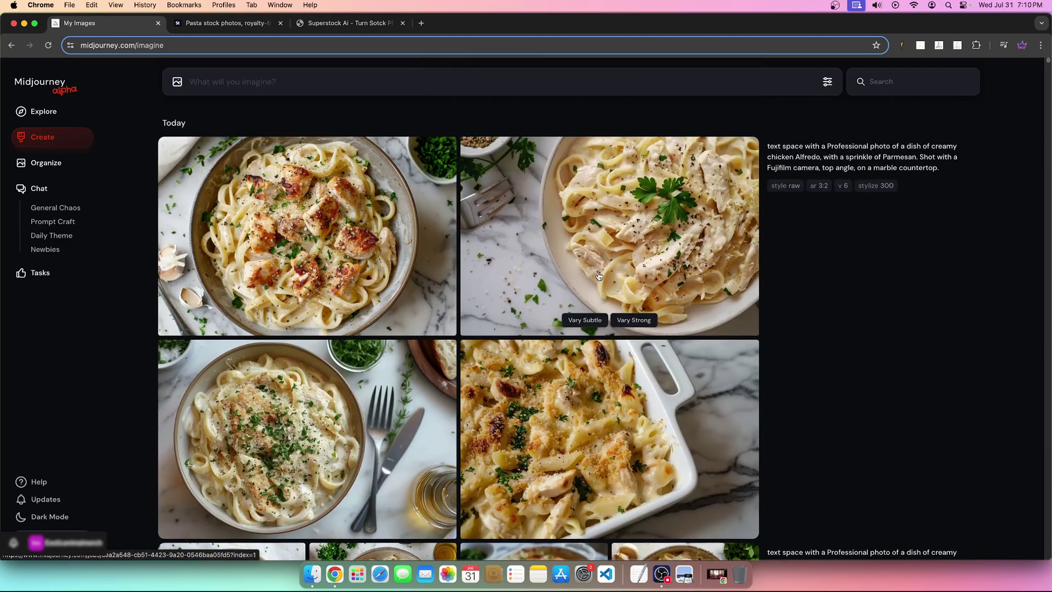
{"action": "left_click", "coordinate": [359, 24]}
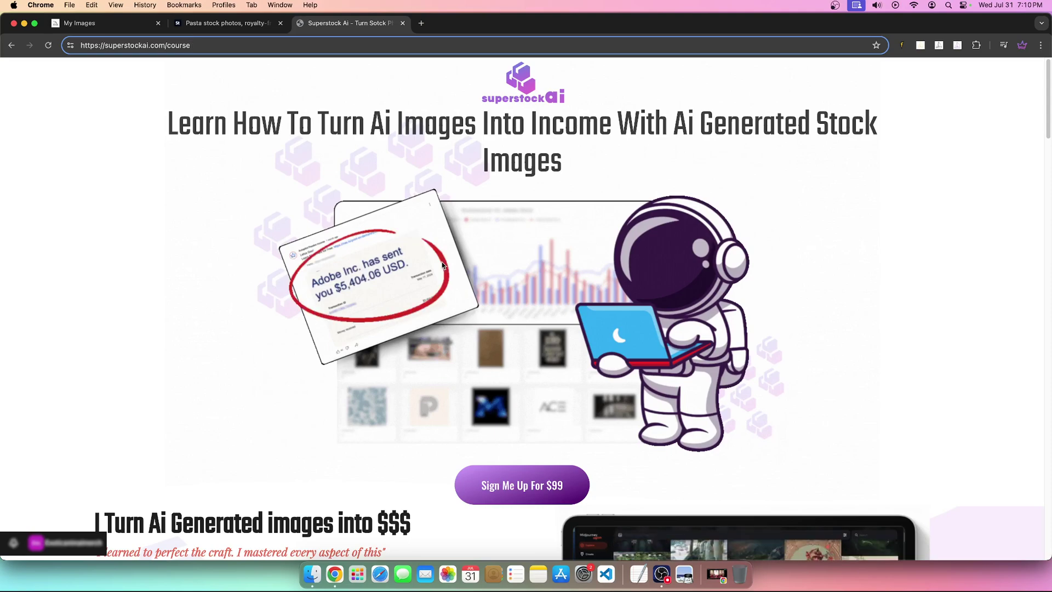
Step: Return to Midjourney, reuse the newest chicken Alfredo prompt in the prompt field and highlight "top angle, on a marble countertop."
{"action": "left_click", "coordinate": [57, 23]}
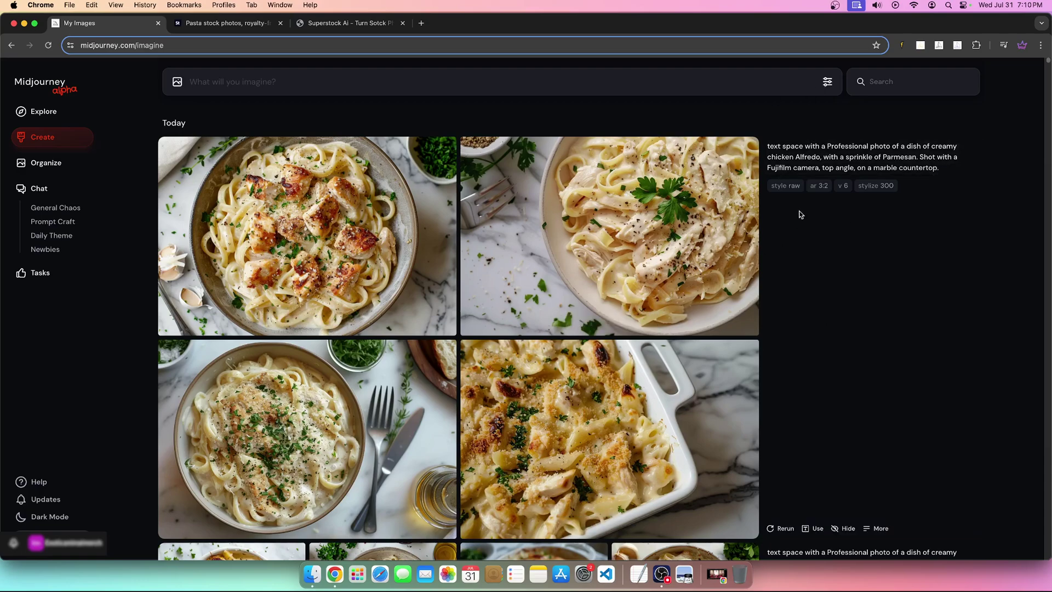
{"action": "left_click", "coordinate": [797, 167]}
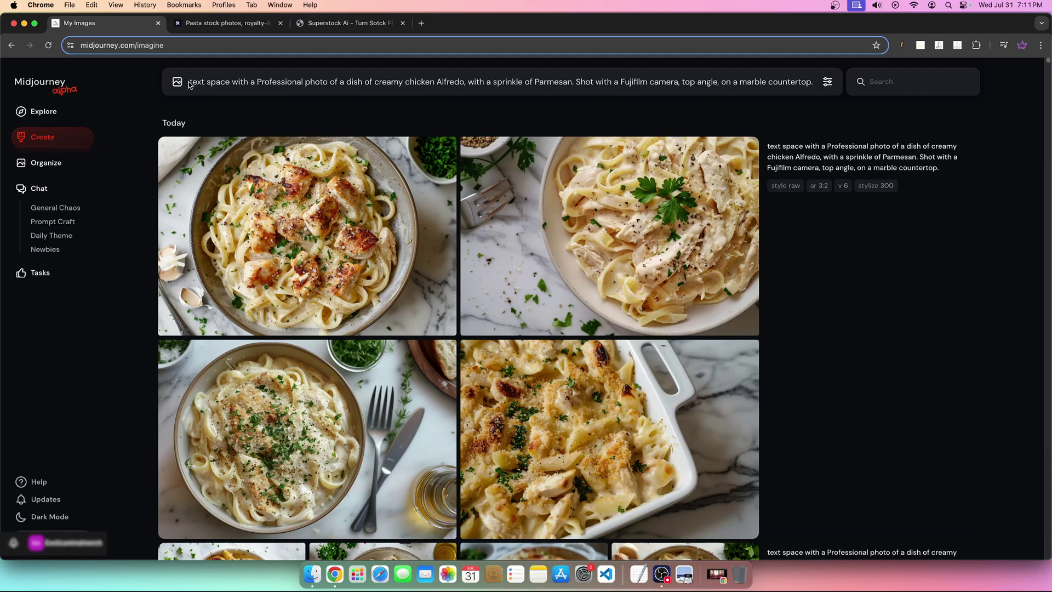
{"action": "left_click", "coordinate": [343, 85]}
{"action": "left_click_drag", "start_coordinate": [361, 85], "coordinate": [851, 83]}
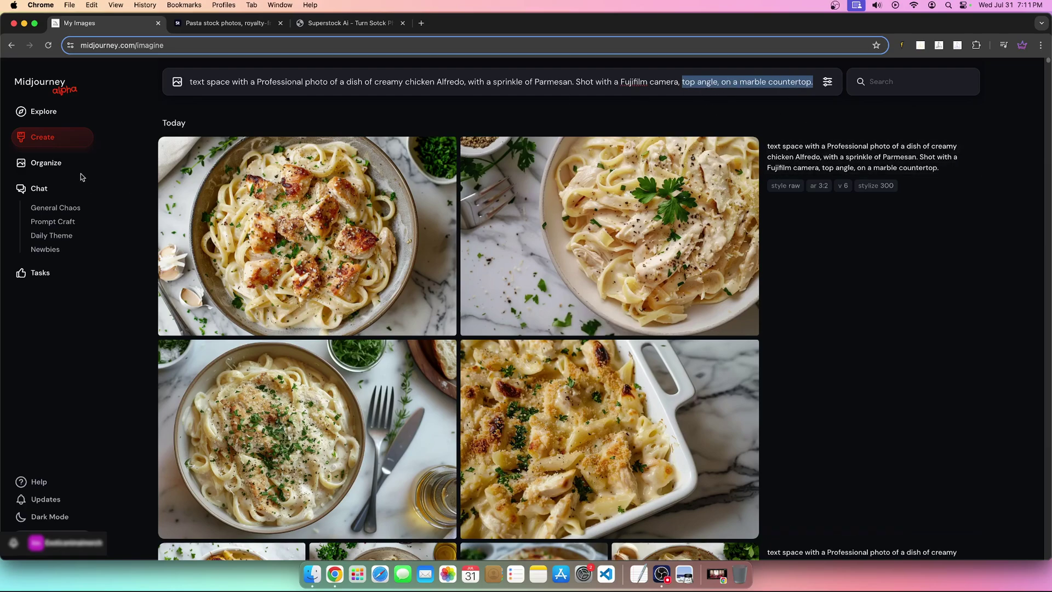
Step: Browse the full image archive in Midjourney, examining the range of subjects from pasta dishes and tigers to older creations
{"action": "left_click", "coordinate": [54, 171]}
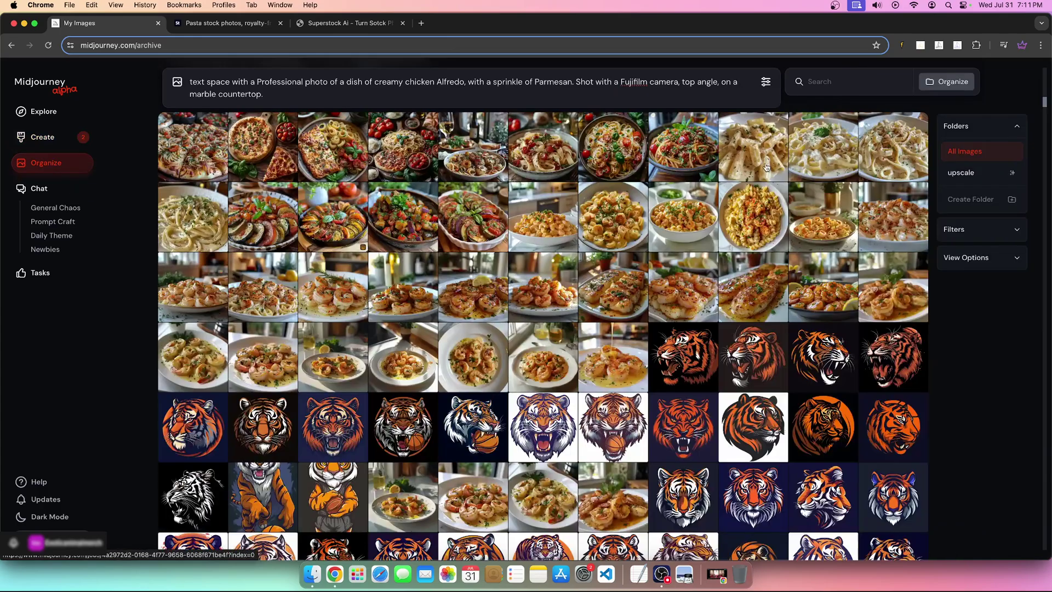
{"action": "scroll", "coordinate": [515, 201], "scroll_direction": "down", "scroll_amount": 10}
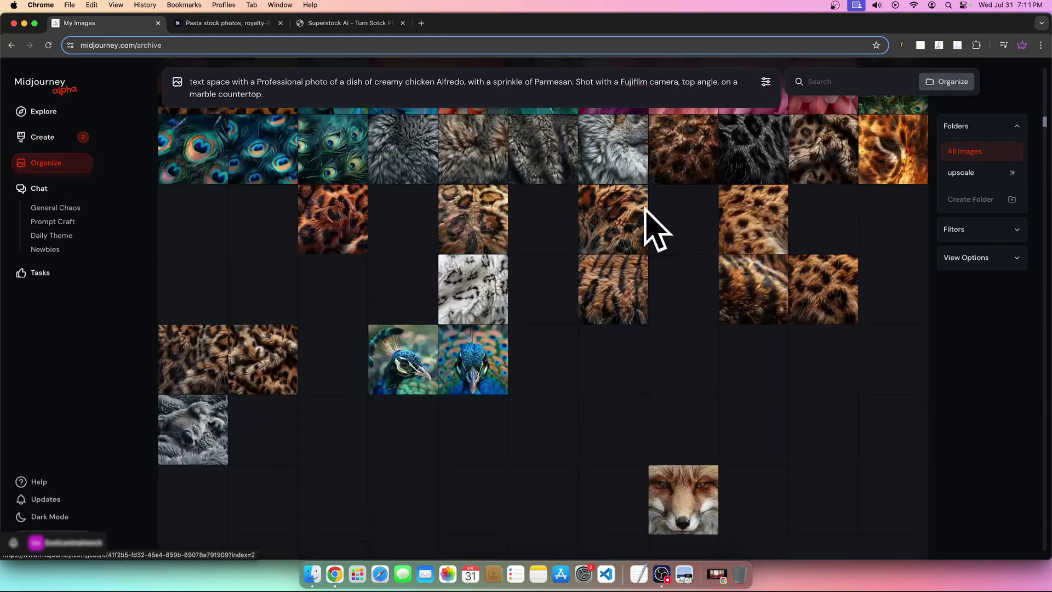
{"action": "scroll", "coordinate": [525, 224], "scroll_direction": "down", "scroll_amount": 10}
{"action": "scroll", "coordinate": [525, 224], "scroll_direction": "down", "scroll_amount": 15}
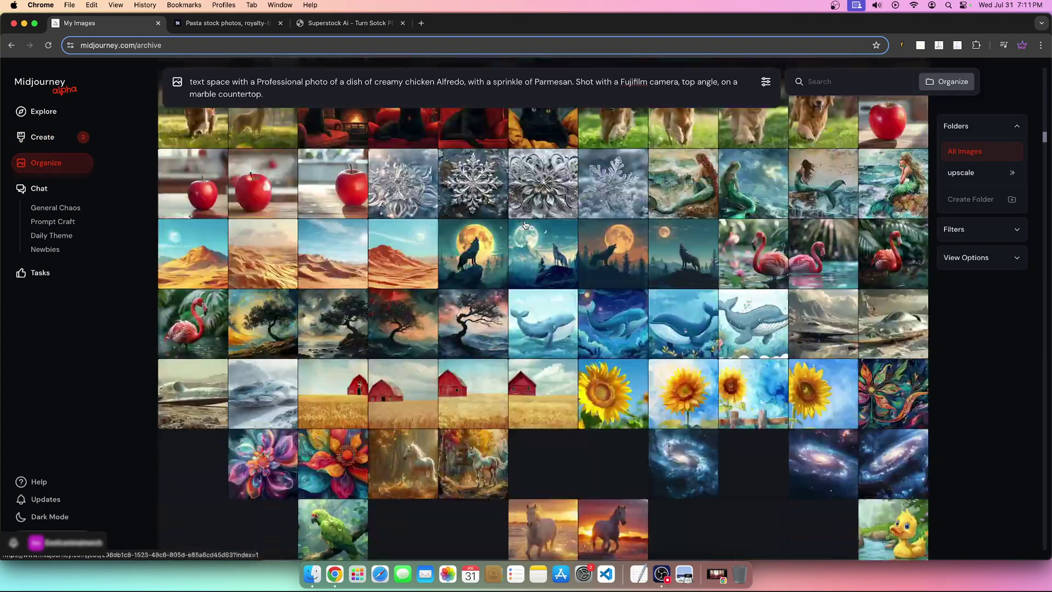
{"action": "scroll", "coordinate": [525, 225], "scroll_direction": "down", "scroll_amount": 15}
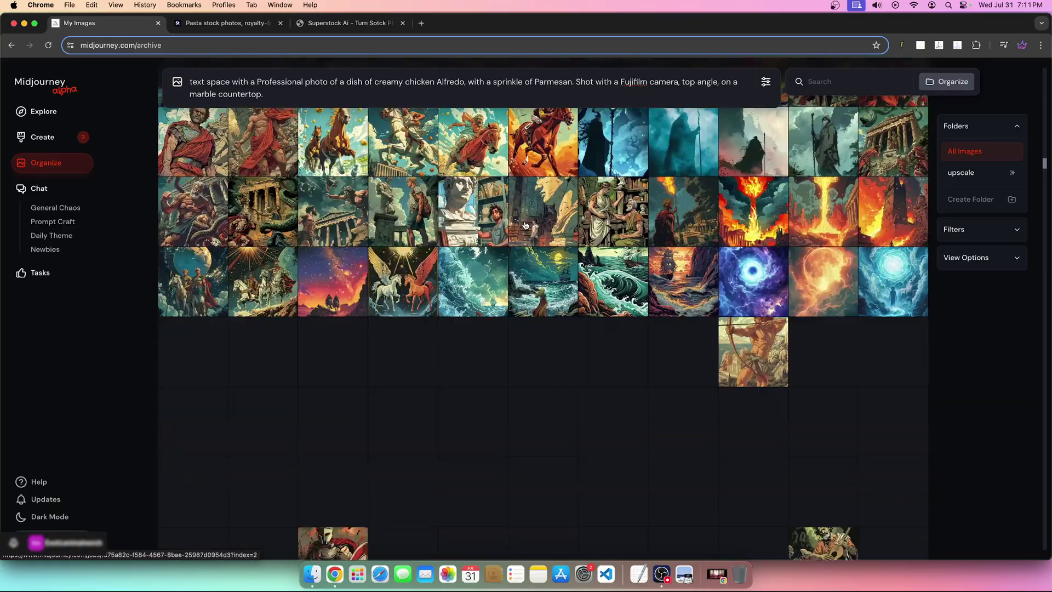
{"action": "scroll", "coordinate": [658, 231], "scroll_direction": "down", "scroll_amount": 15}
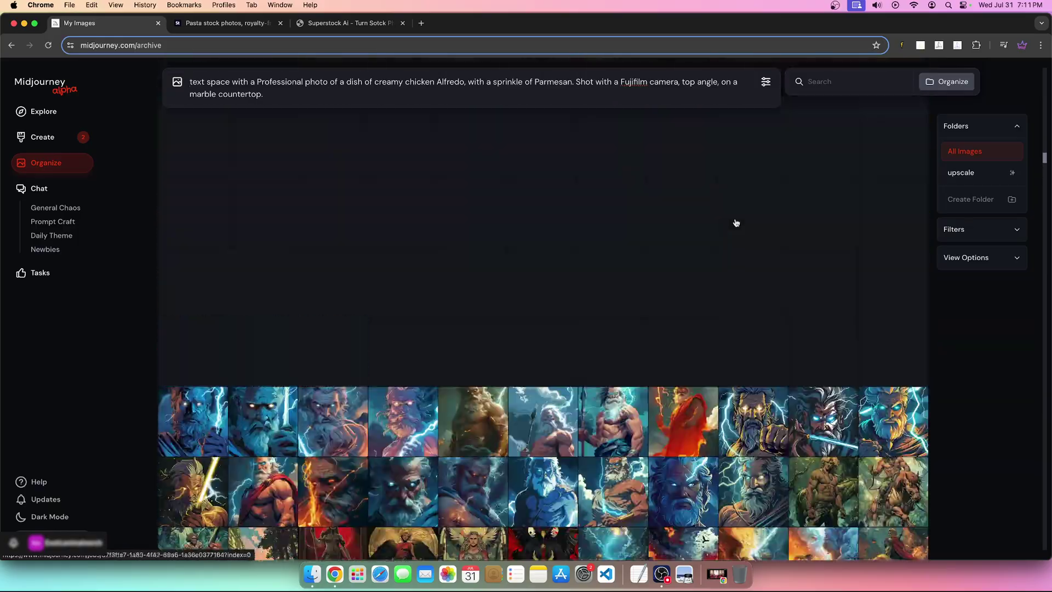
{"action": "scroll", "coordinate": [695, 224], "scroll_direction": "up", "scroll_amount": 15}
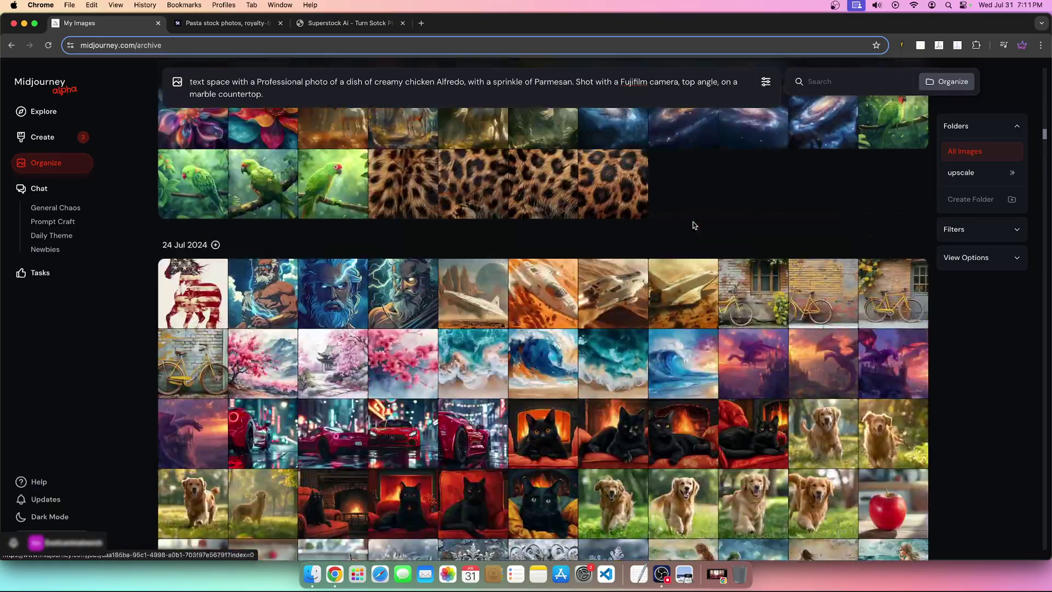
{"action": "scroll", "coordinate": [673, 226], "scroll_direction": "up", "scroll_amount": 15}
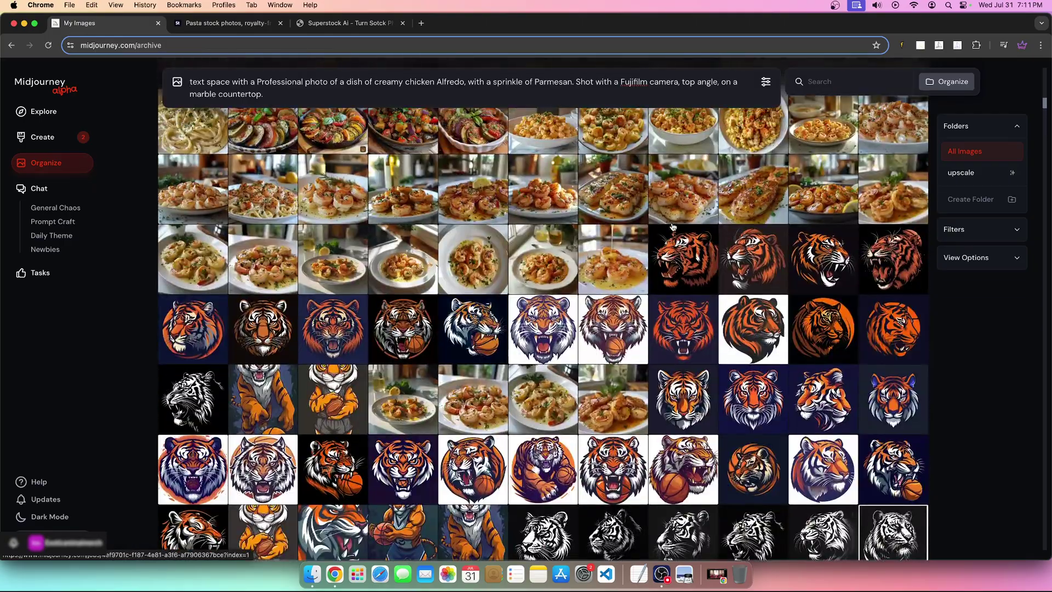
{"action": "scroll", "coordinate": [673, 226], "scroll_direction": "up", "scroll_amount": 10}
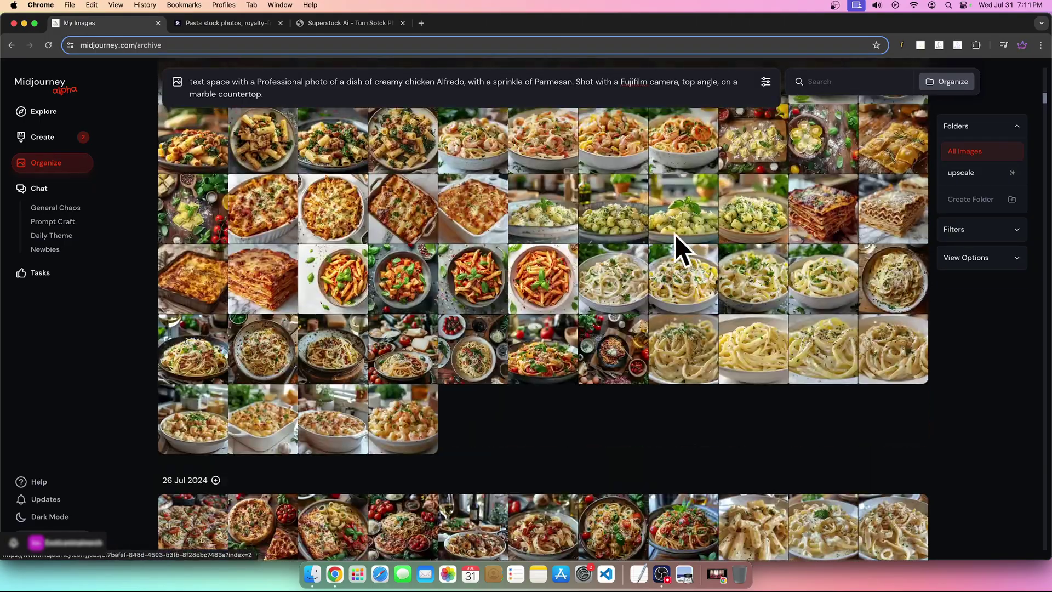
Step: Go back to the image creation page and compare its pasta images with the spaghetti photo previewed on Adobe Stock
{"action": "left_click", "coordinate": [52, 147]}
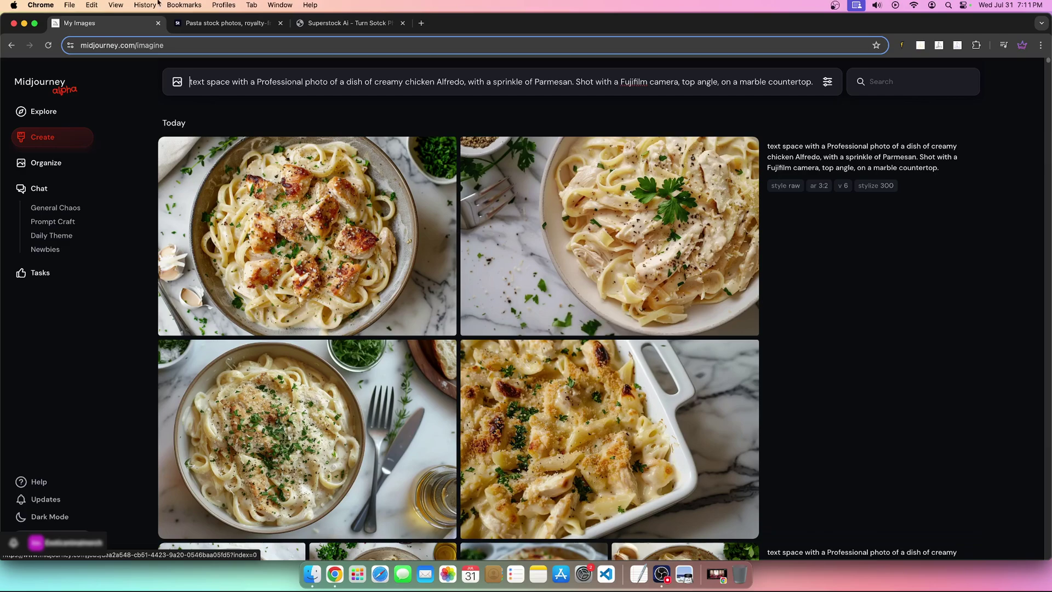
{"action": "left_click", "coordinate": [213, 25]}
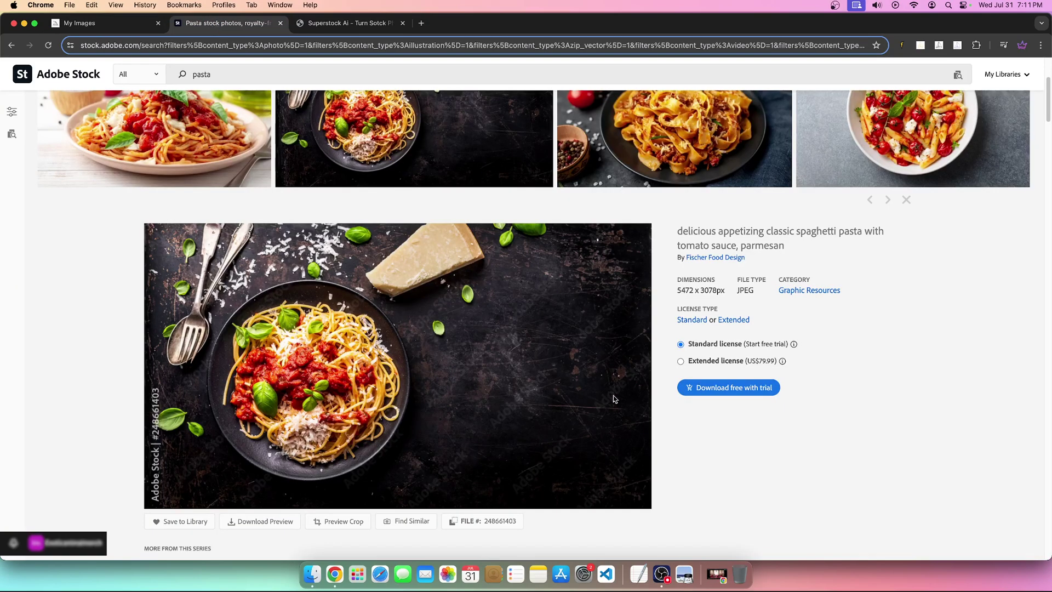
{"action": "left_click", "coordinate": [90, 27]}
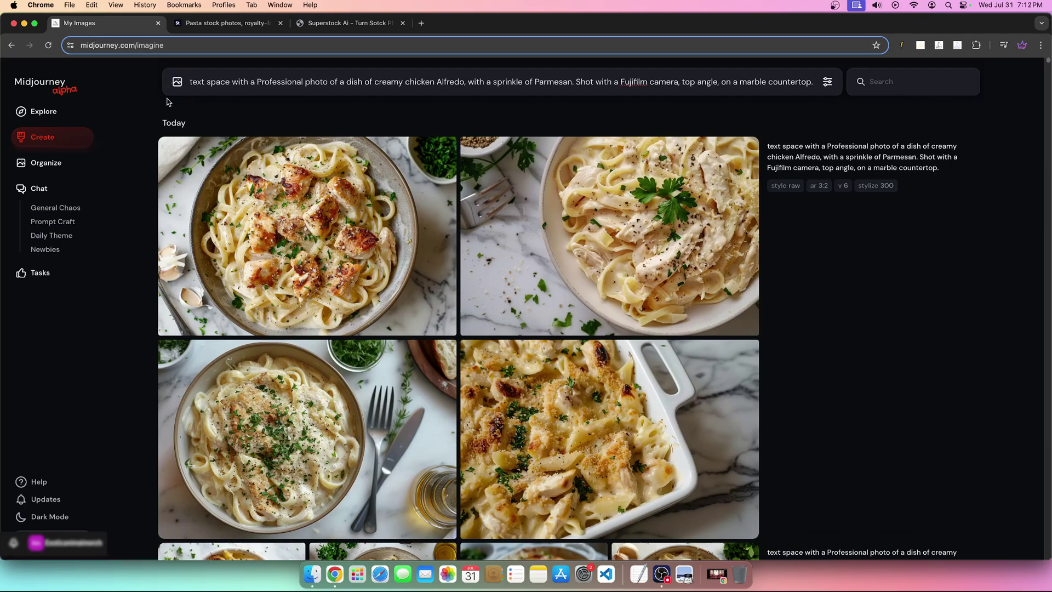
{"action": "type", "text": "A LOT"}
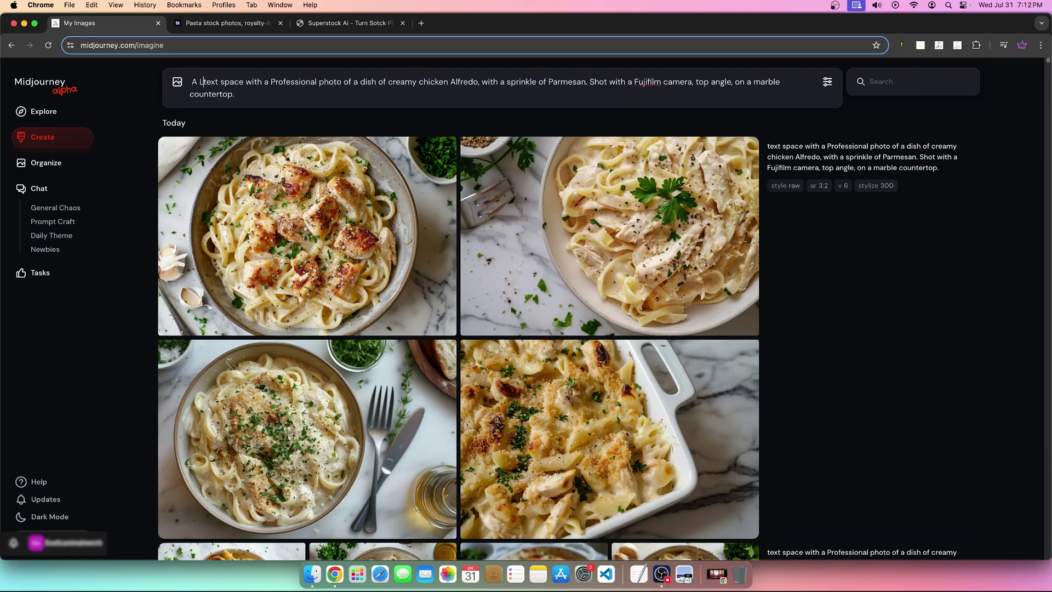
{"action": "key", "text": "BackSpace"}
{"action": "key", "text": "BackSpace"}
{"action": "key", "text": "BackSpace"}
{"action": "key", "text": "BackSpace"}
{"action": "key", "text": "BackSpace"}
{"action": "key", "text": "BackSpace"}
{"action": "type", "text": "2"}
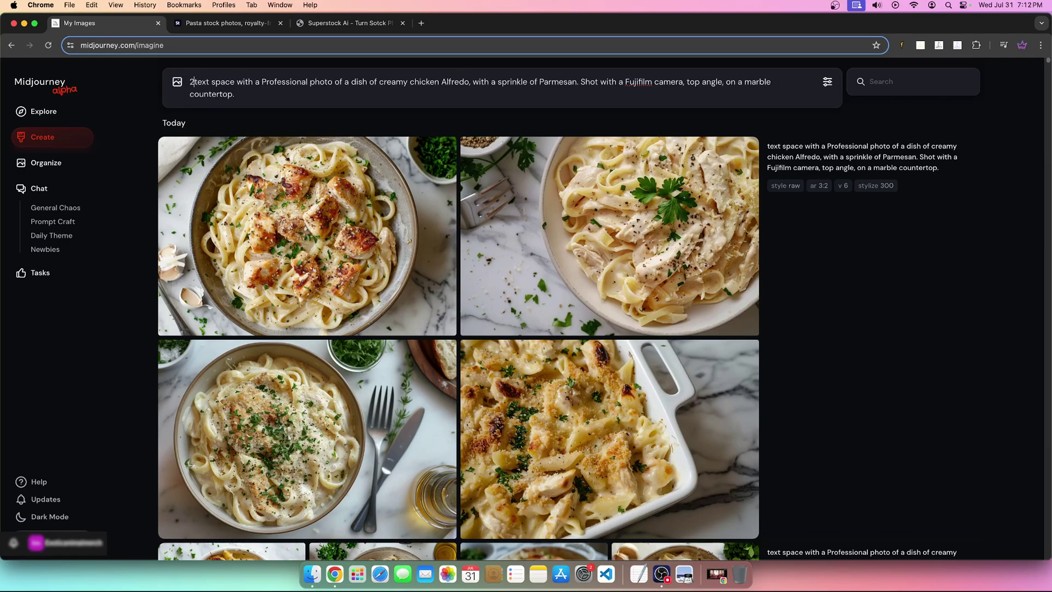
{"action": "key", "text": "BackSpace"}
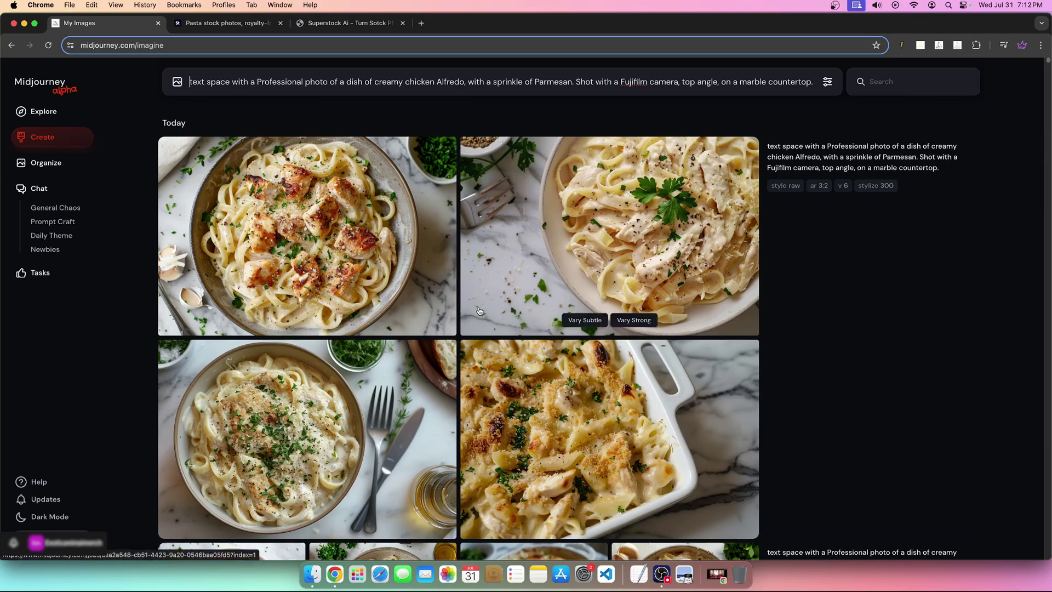
Step: Review the image generation settings, including the landscape aspect ratio and model options, and close them without changes
{"action": "left_click", "coordinate": [825, 82]}
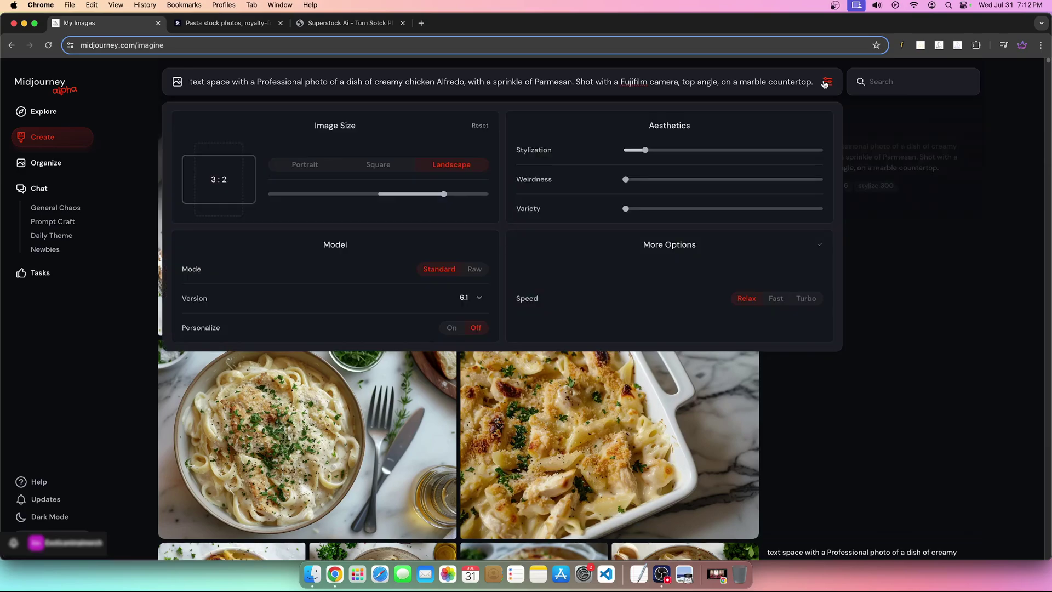
{"action": "left_click", "coordinate": [864, 216]}
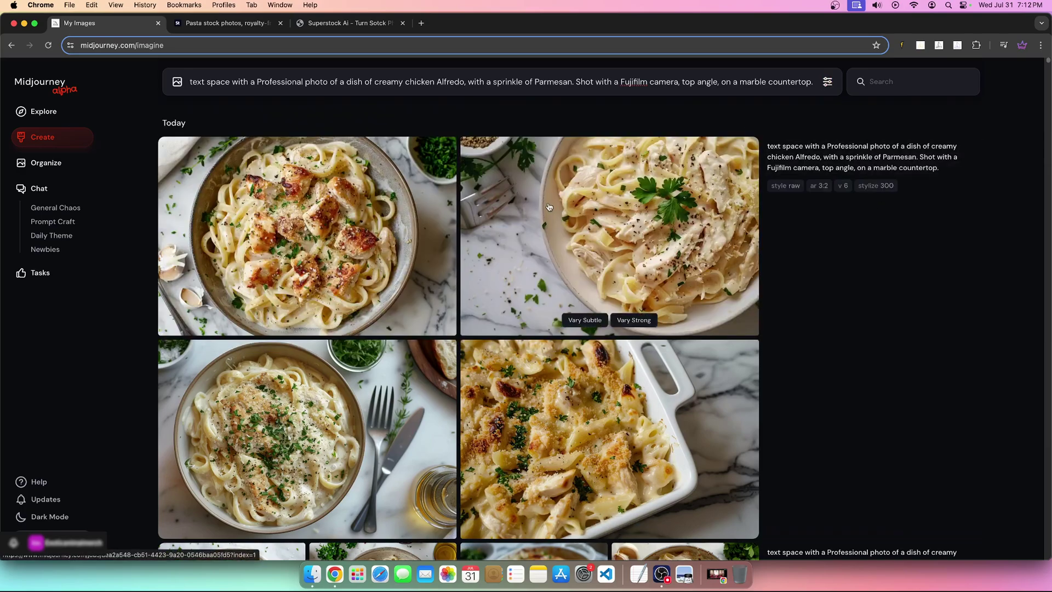
{"action": "left_click", "coordinate": [823, 85]}
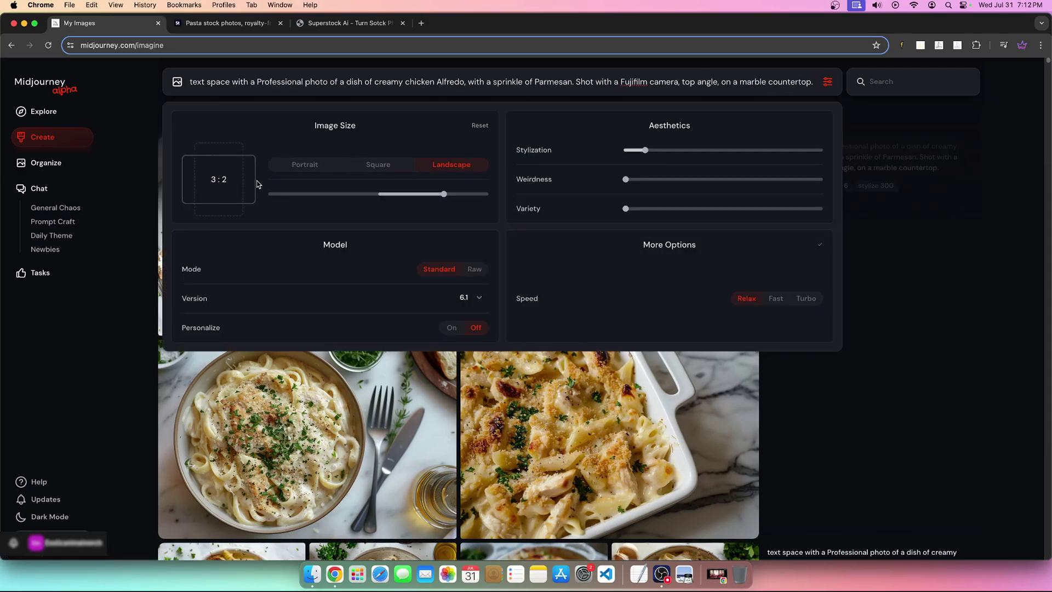
{"action": "left_click", "coordinate": [928, 357]}
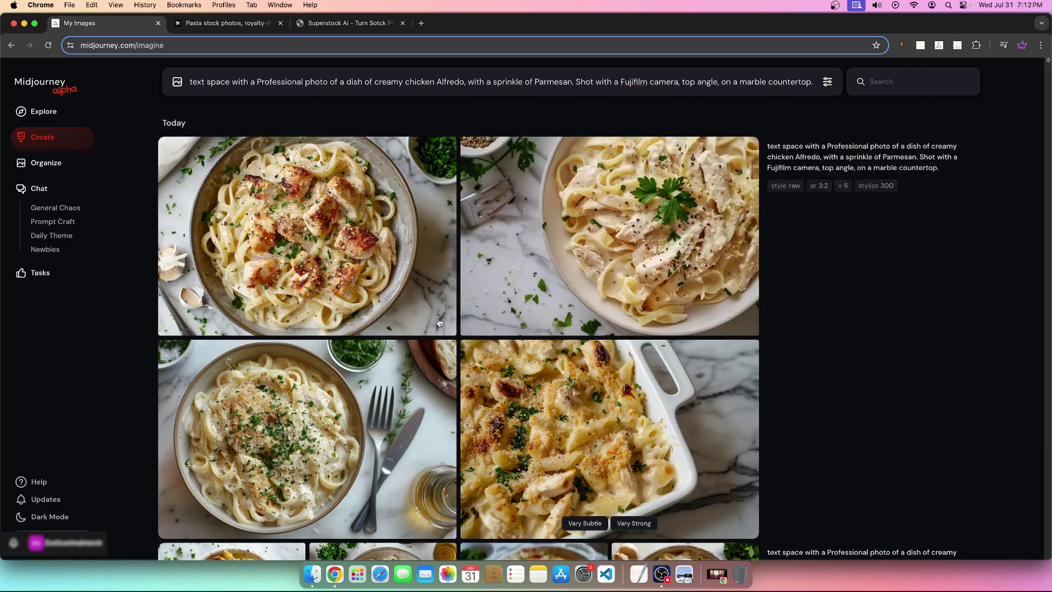
Step: Find the chicken Alfredo set made with the 6:5 aspect ratio and open its first image, the baked pasta
{"action": "scroll", "coordinate": [380, 262], "scroll_direction": "down", "scroll_amount": 8}
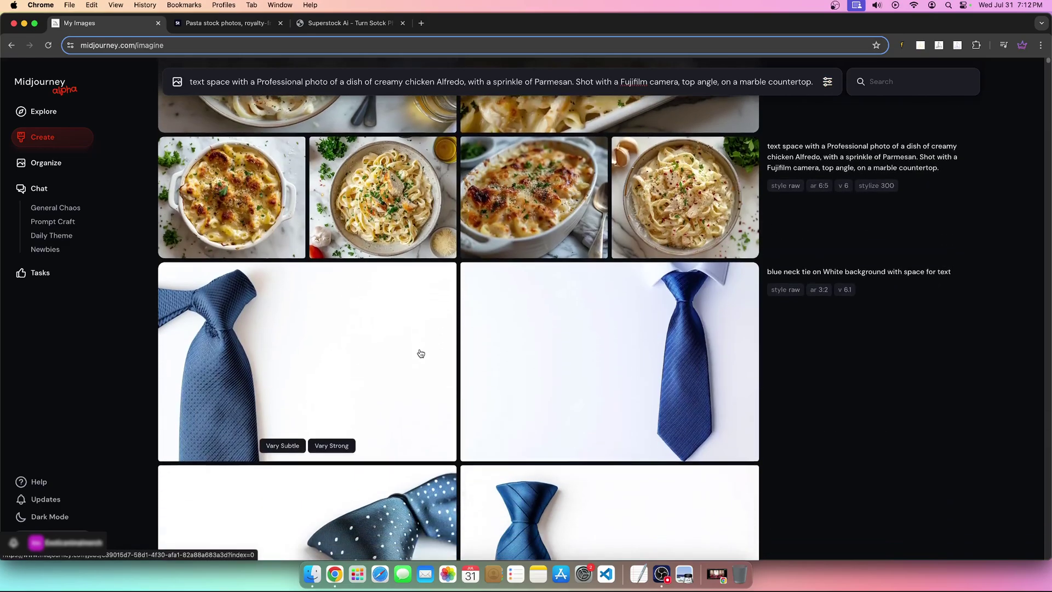
{"action": "scroll", "coordinate": [457, 323], "scroll_direction": "up", "scroll_amount": 2}
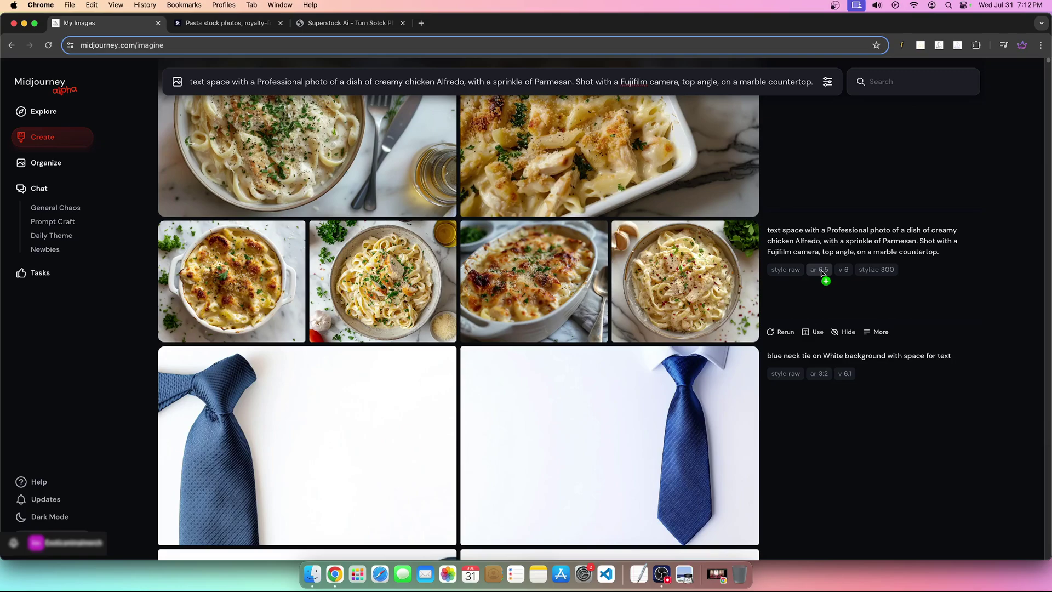
{"action": "mouse_move", "coordinate": [625, 269]}
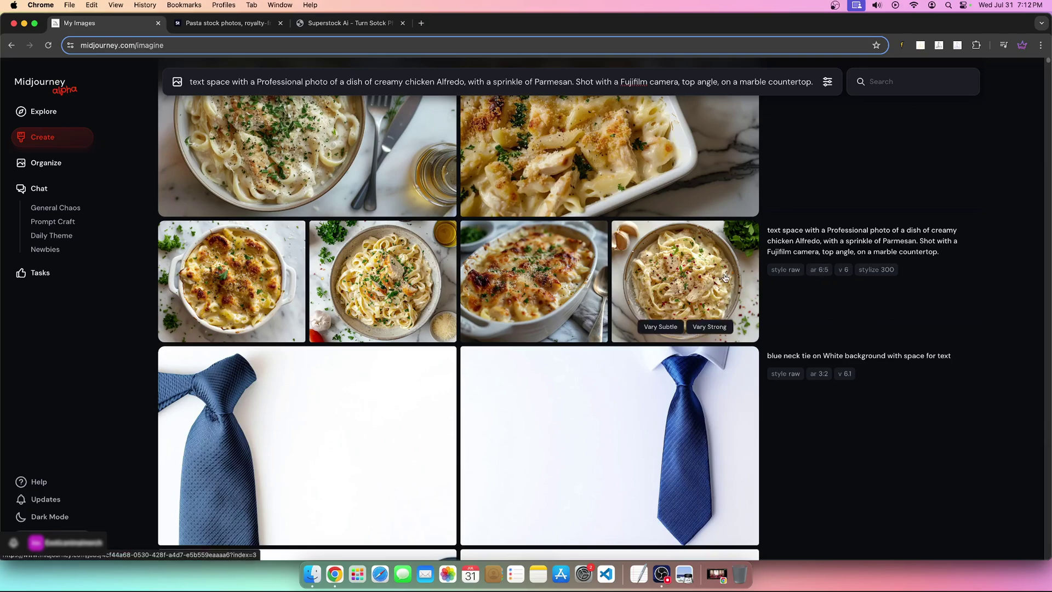
{"action": "mouse_move", "coordinate": [254, 277]}
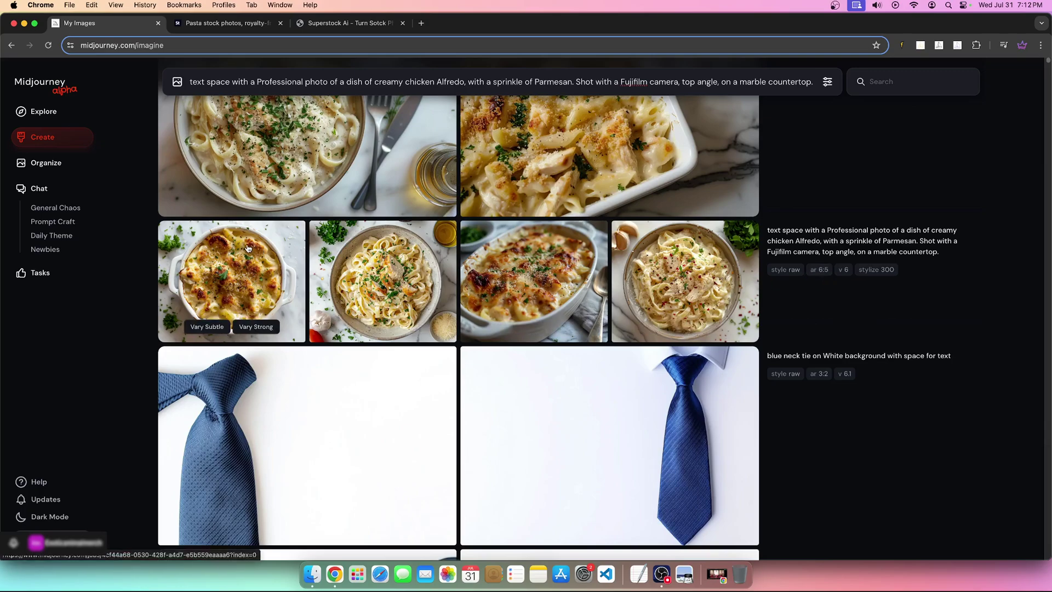
{"action": "left_click", "coordinate": [244, 251]}
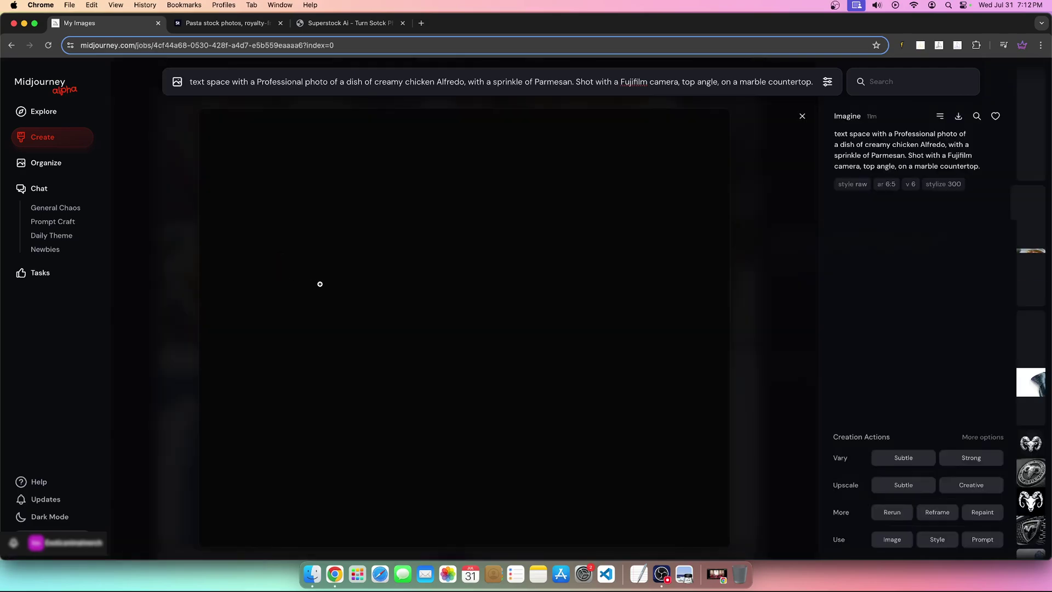
Step: View the remaining images of the 6:5 chicken Alfredo set one by one and return to the image feed
{"action": "key", "text": "Right"}
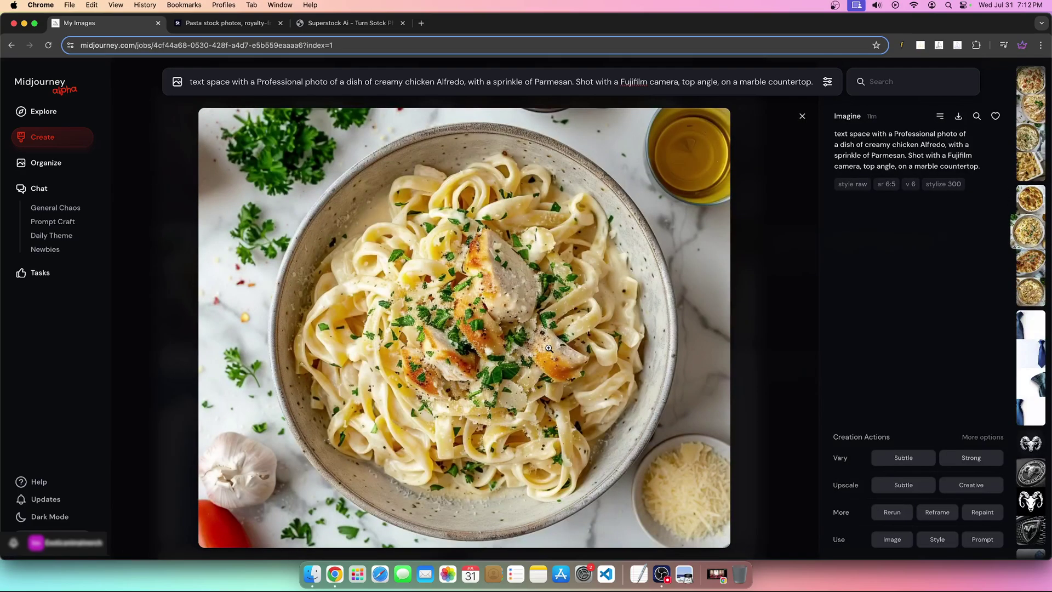
{"action": "key", "text": "Right"}
{"action": "key", "text": "Right"}
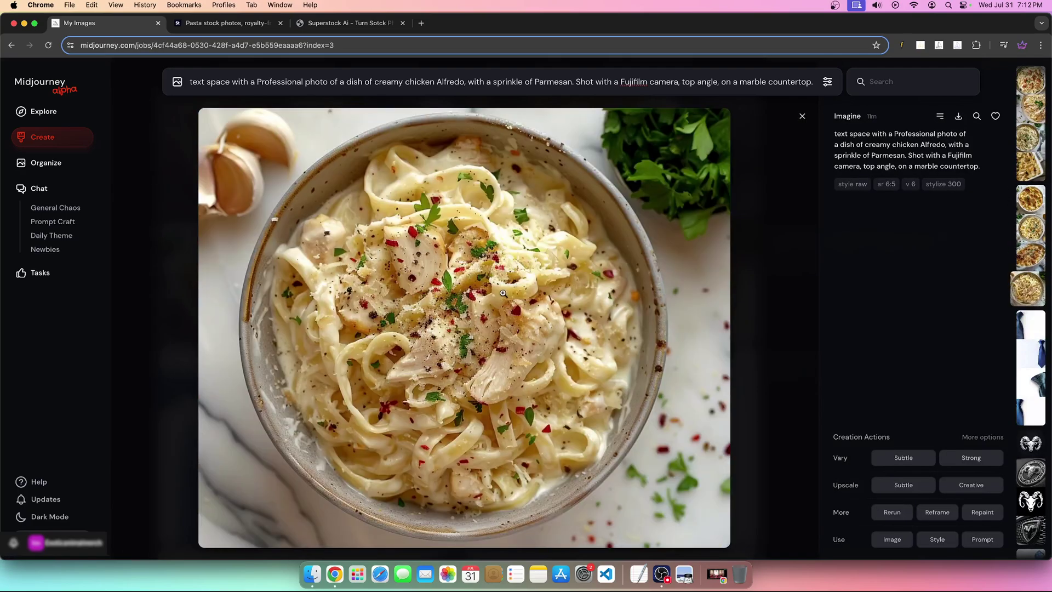
{"action": "key", "text": "Left"}
{"action": "key", "text": "Right"}
{"action": "left_click", "coordinate": [742, 282]}
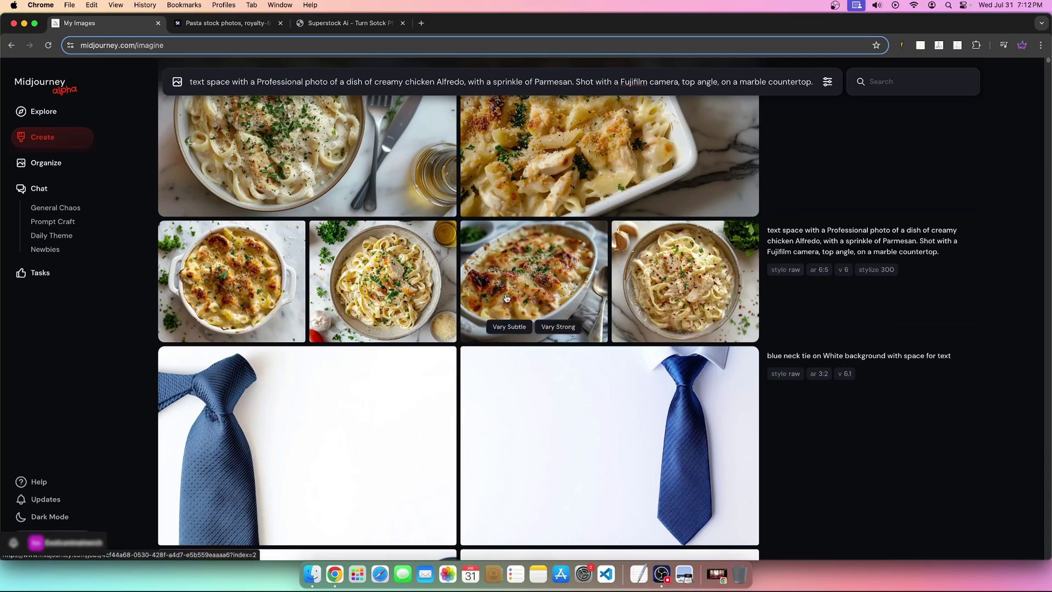
Step: Set the landscape aspect ratio to 16:9 and generate images from the existing creamy chicken Alfredo prompt
{"action": "scroll", "coordinate": [506, 298], "scroll_direction": "up", "scroll_amount": 5}
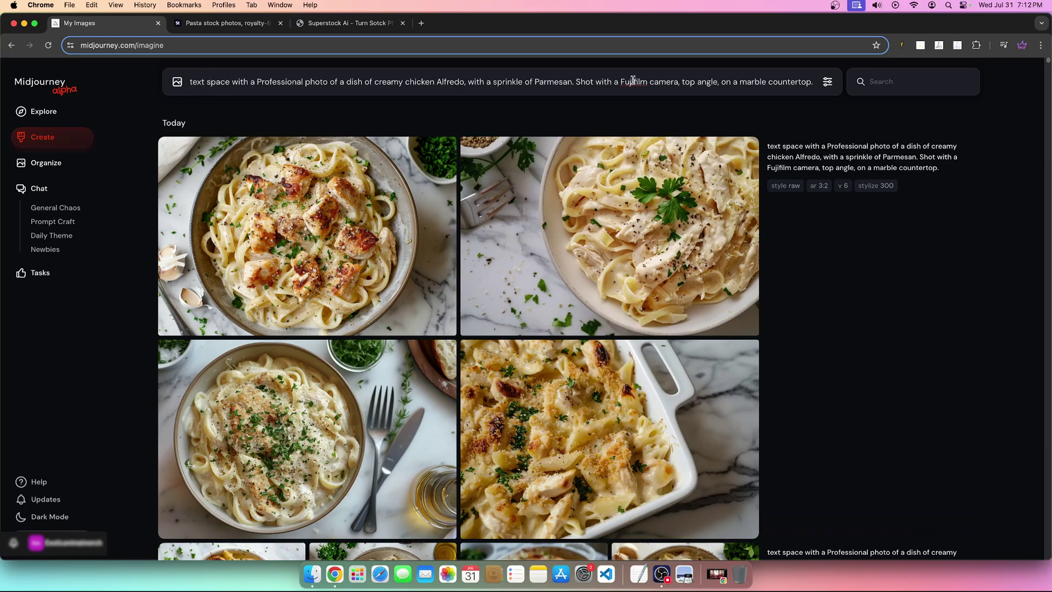
{"action": "left_click_drag", "start_coordinate": [633, 80], "coordinate": [826, 83]}
{"action": "left_click", "coordinate": [827, 82]}
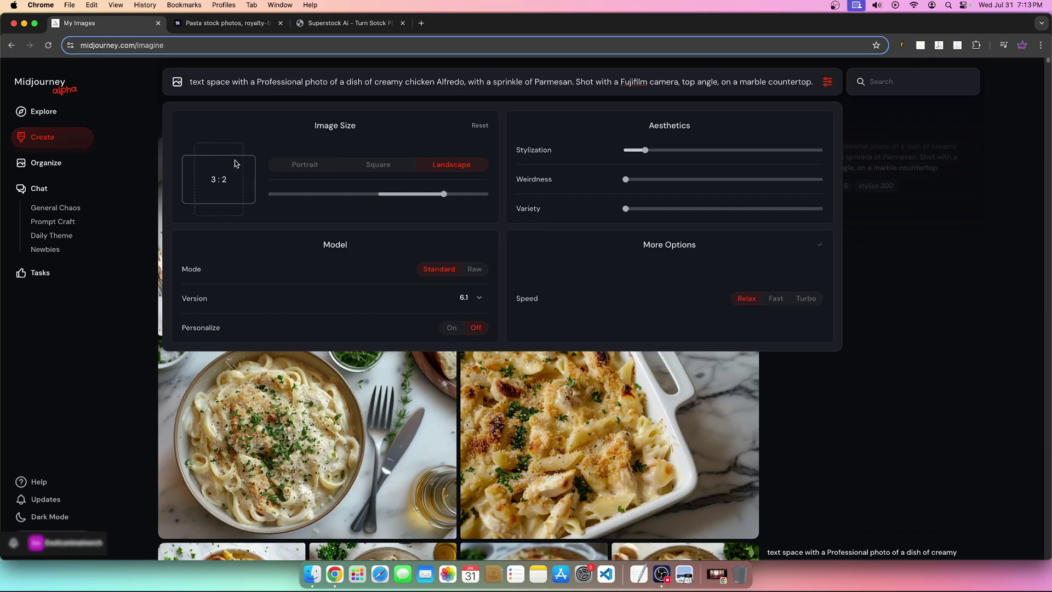
{"action": "left_click_drag", "start_coordinate": [445, 195], "coordinate": [467, 198]}
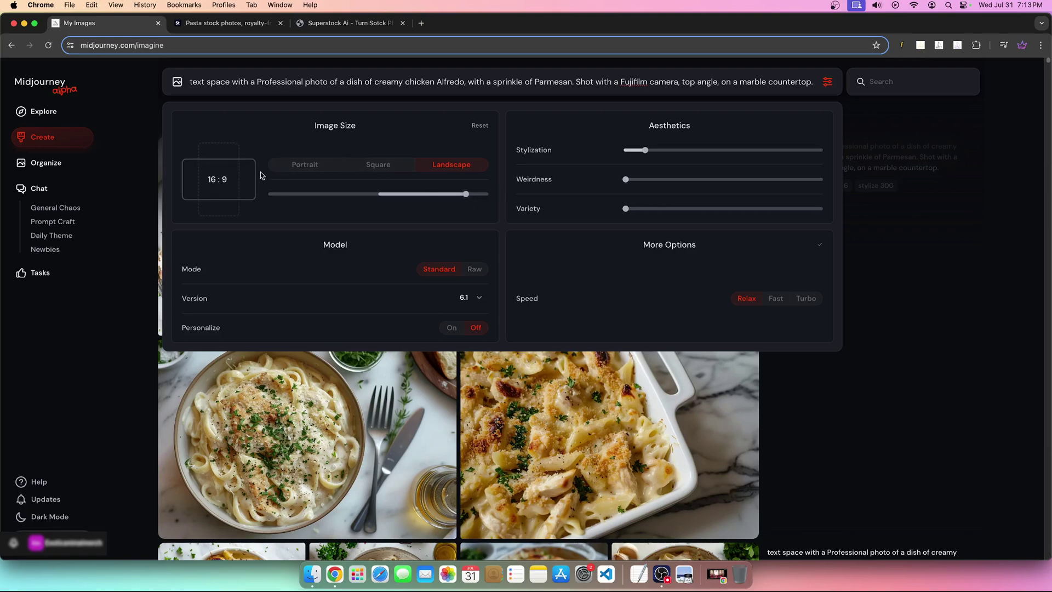
{"action": "key", "text": "Return"}
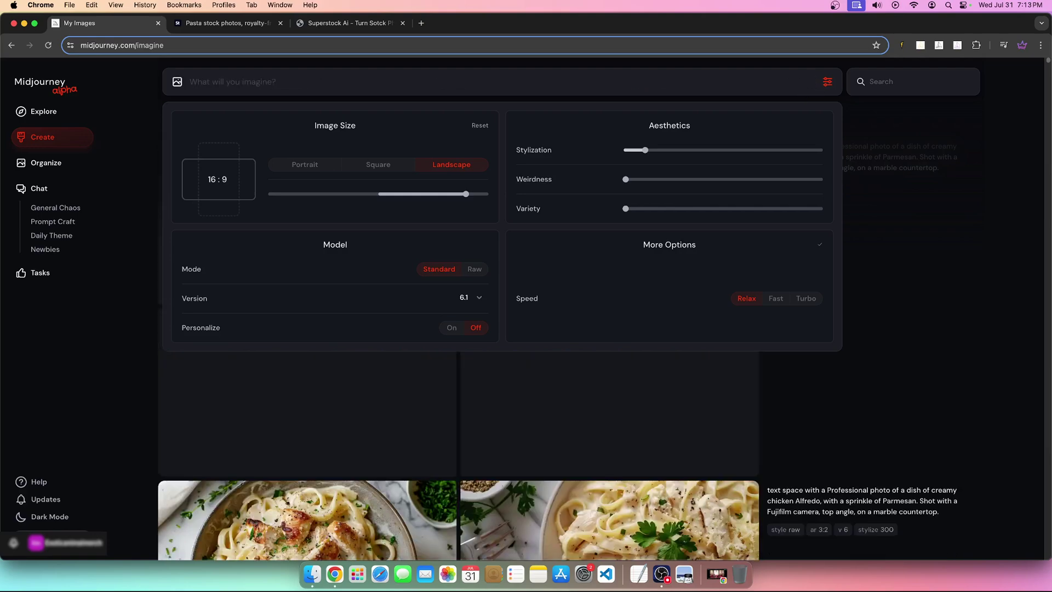
Step: Reuse the 16:9 job's prompt text and version 6.1 parameter for a new prompt, leaving out the aspect ratio parameter
{"action": "left_click", "coordinate": [922, 302]}
{"action": "left_click", "coordinate": [833, 164]}
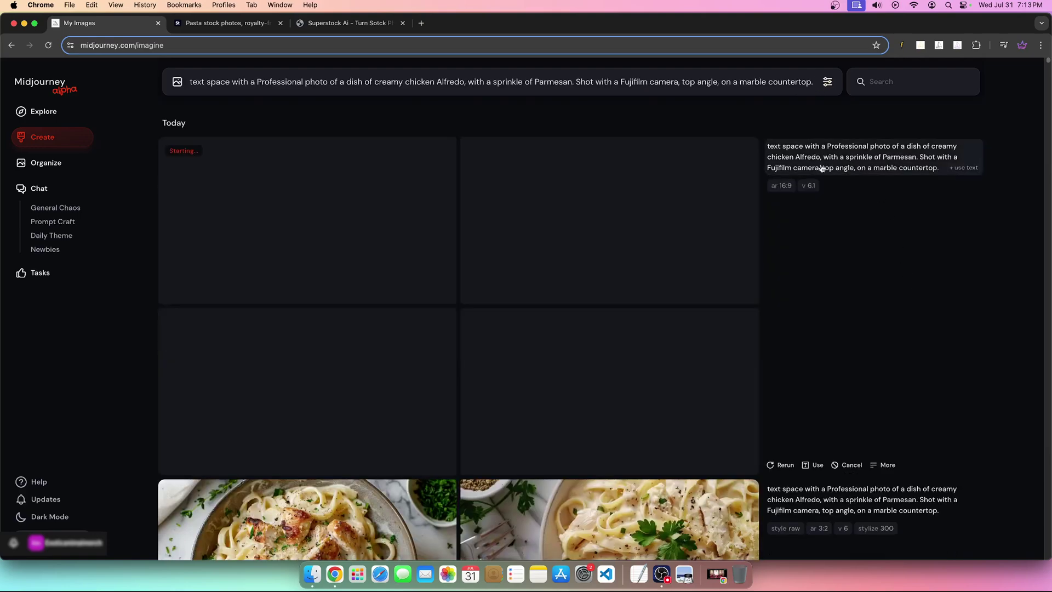
{"action": "left_click", "coordinate": [781, 185]}
{"action": "left_click", "coordinate": [808, 185]}
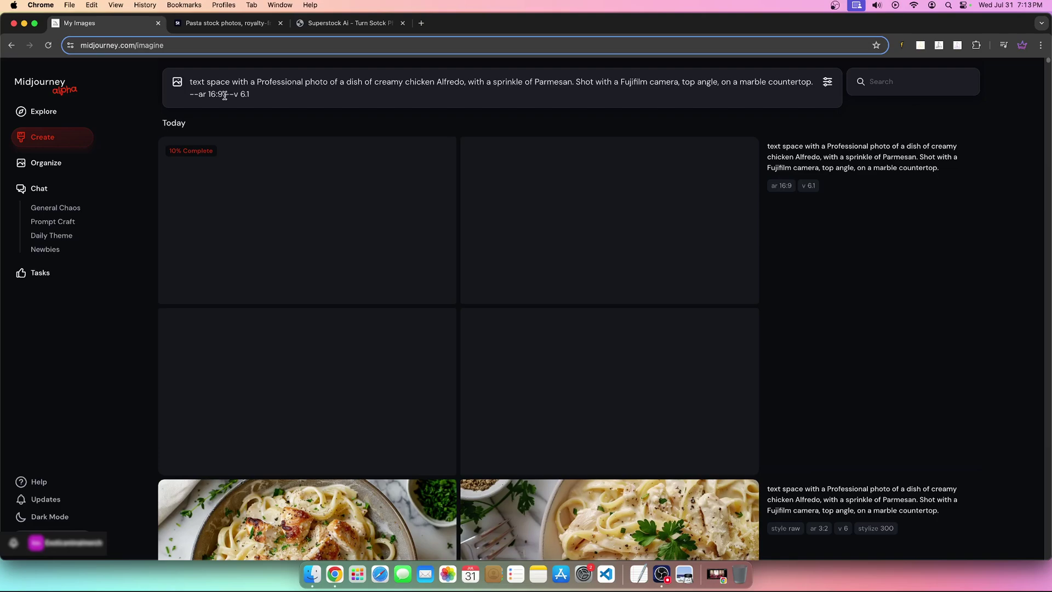
{"action": "left_click_drag", "start_coordinate": [225, 96], "coordinate": [189, 97]}
{"action": "key", "text": "BackSpace"}
Step: Generate the prompt with a 2:1 landscape ratio, Raw mode, stylization 300 and the --q 1 parameter
{"action": "left_click", "coordinate": [828, 81]}
{"action": "left_click_drag", "start_coordinate": [450, 206], "coordinate": [488, 207]}
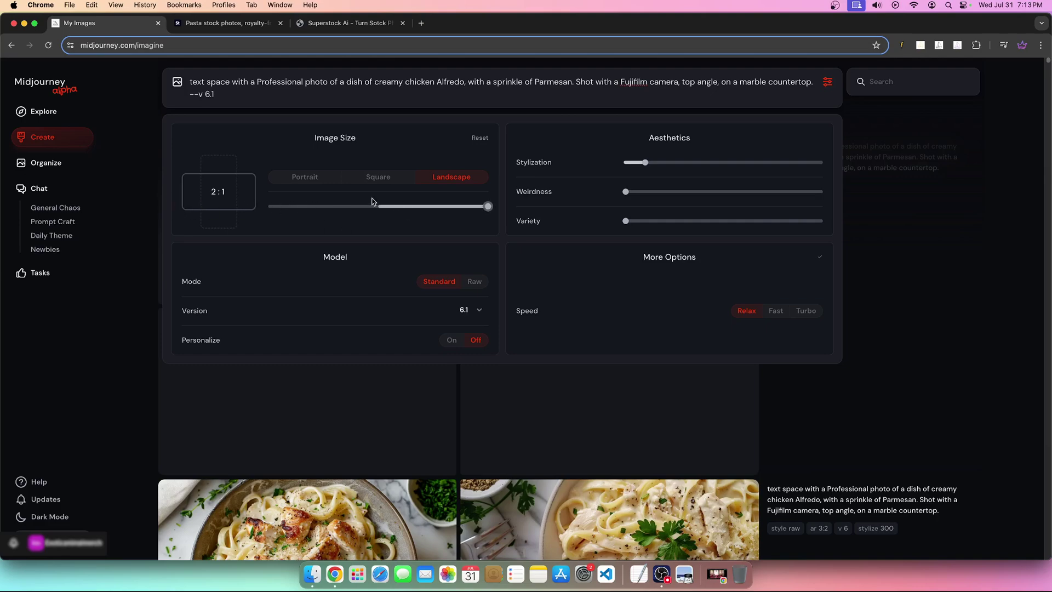
{"action": "left_click", "coordinate": [475, 281]}
{"action": "left_click_drag", "start_coordinate": [646, 162], "coordinate": [680, 162]}
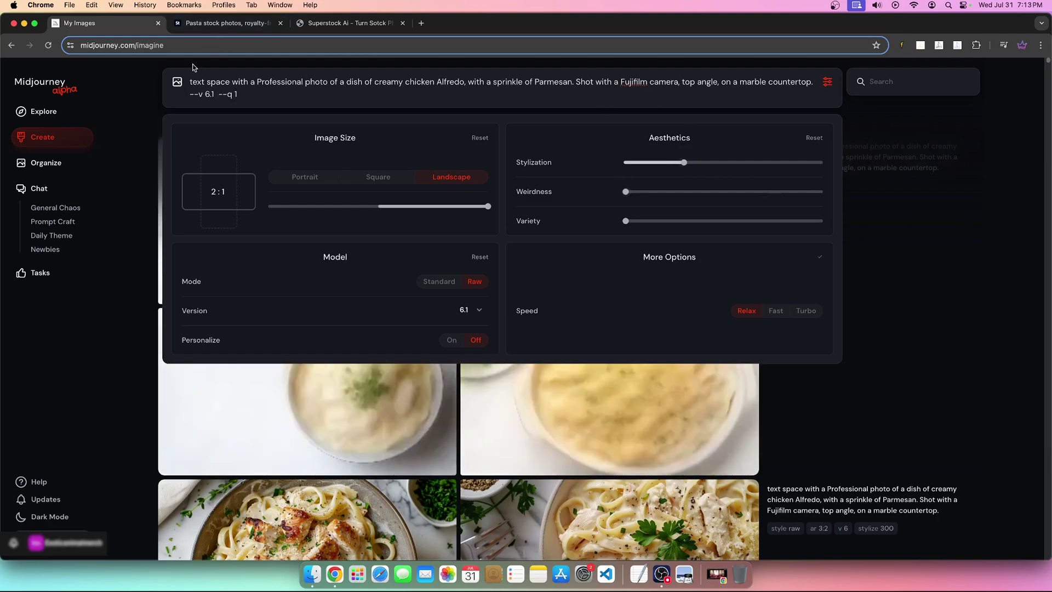
{"action": "key", "text": "Return"}
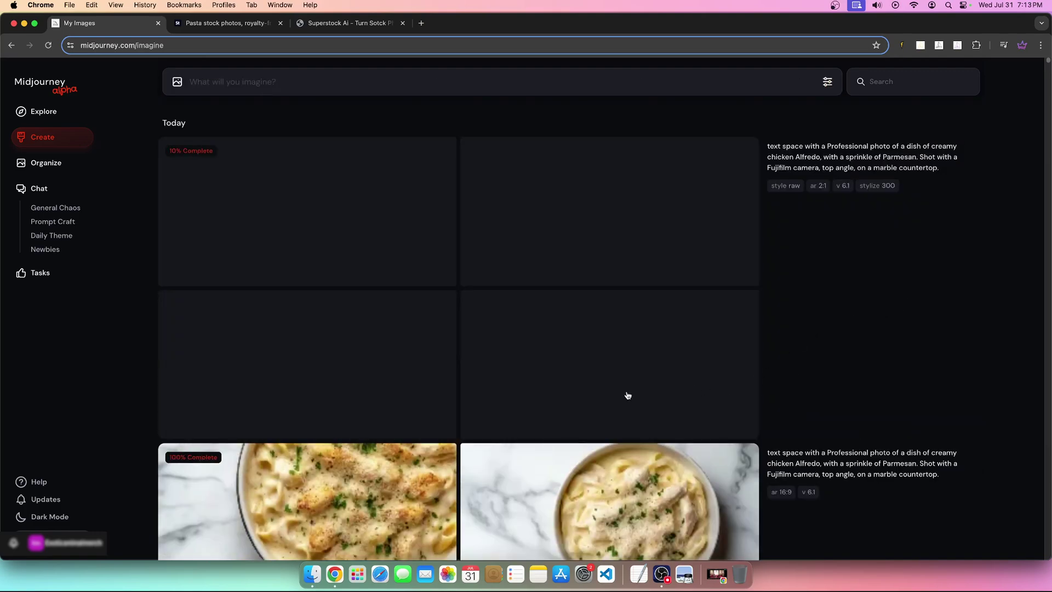
Step: Inspect the third and first images of the 16:9 chicken Alfredo set enlarged, checking the empty marble area for text
{"action": "scroll", "coordinate": [627, 394], "scroll_direction": "down", "scroll_amount": 5}
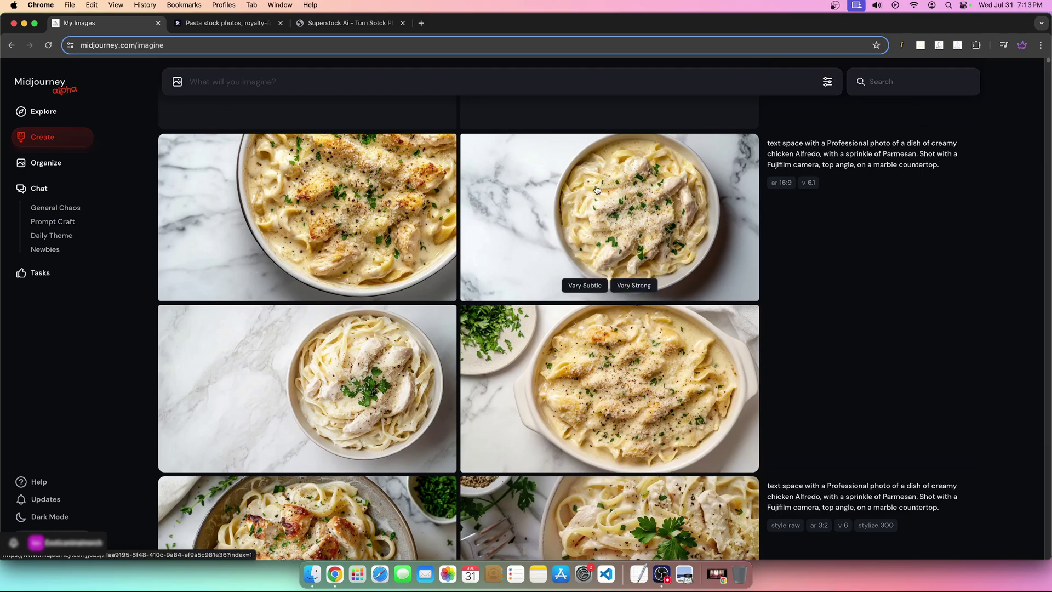
{"action": "left_click", "coordinate": [348, 395]}
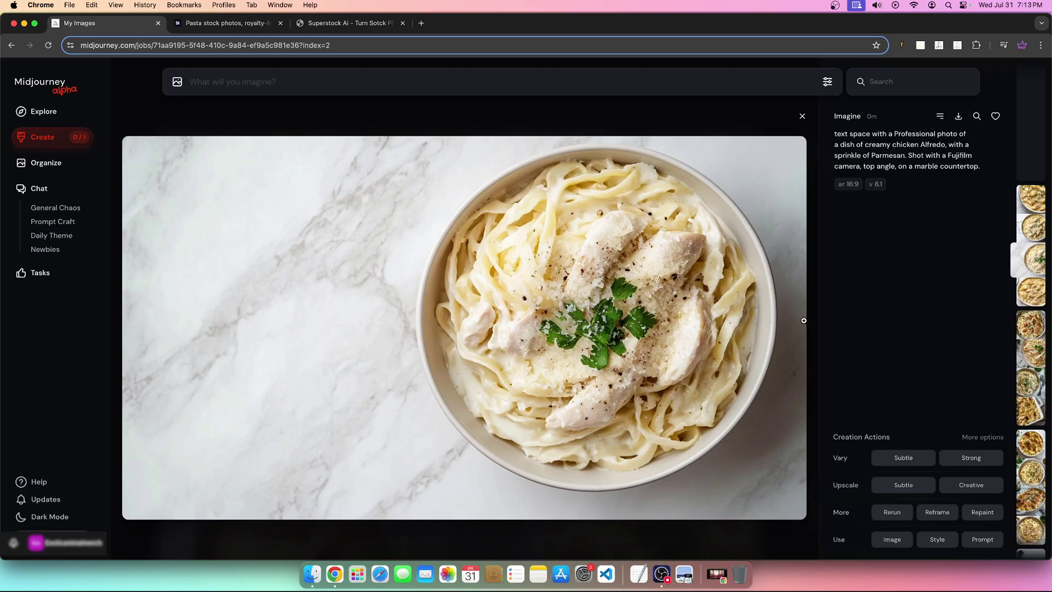
{"action": "left_click", "coordinate": [803, 117]}
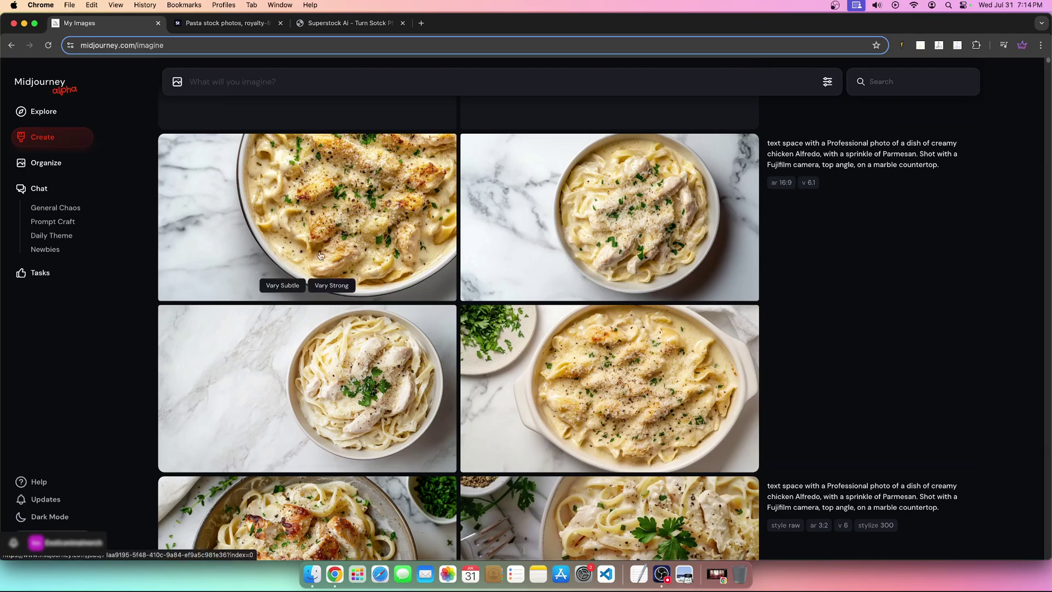
{"action": "left_click", "coordinate": [323, 222]}
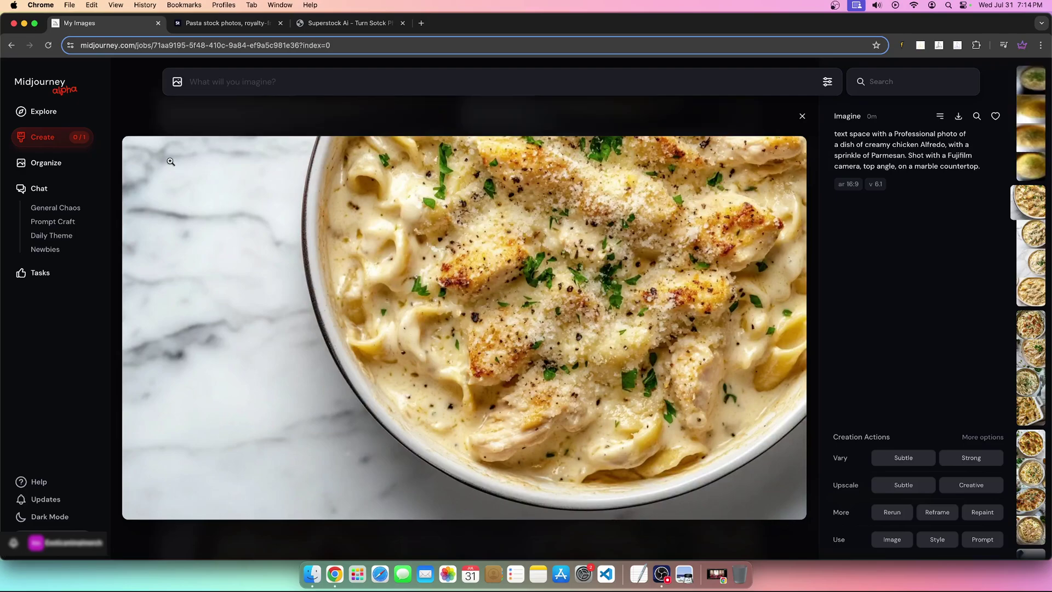
{"action": "left_click", "coordinate": [582, 126]}
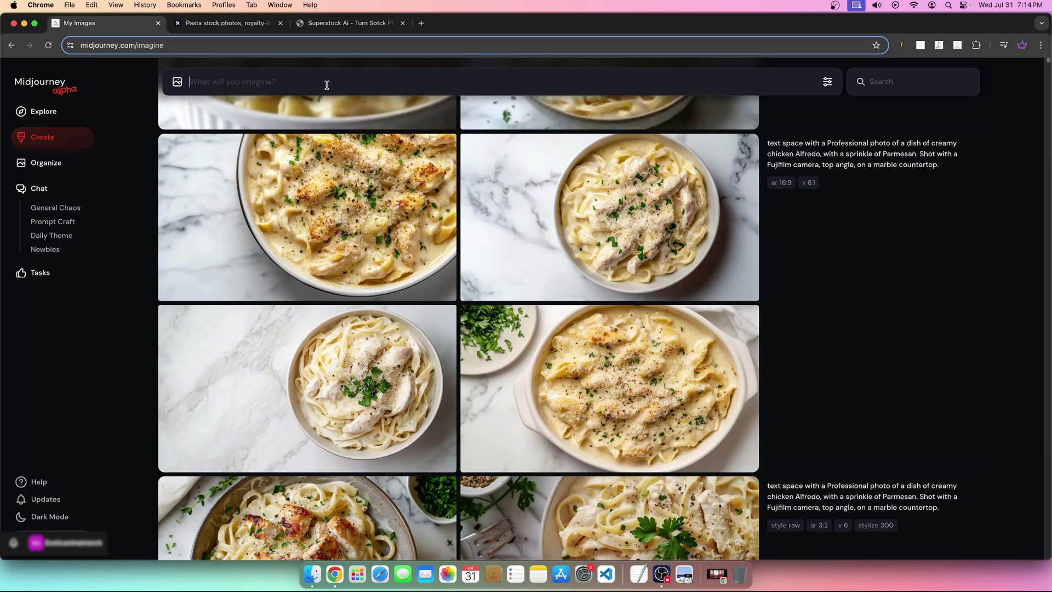
Step: Enlarge each of the four images in the 2:1 chicken Alfredo set and examine their composition and free text space
{"action": "scroll", "coordinate": [630, 427], "scroll_direction": "up", "scroll_amount": 1}
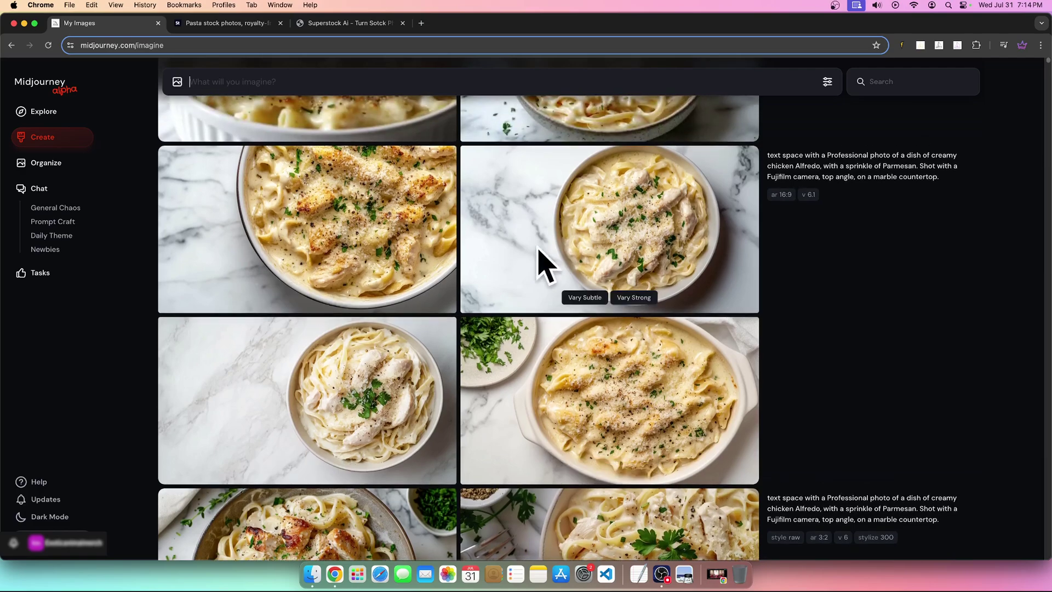
{"action": "scroll", "coordinate": [549, 339], "scroll_direction": "up", "scroll_amount": 3}
{"action": "scroll", "coordinate": [548, 338], "scroll_direction": "up", "scroll_amount": 5}
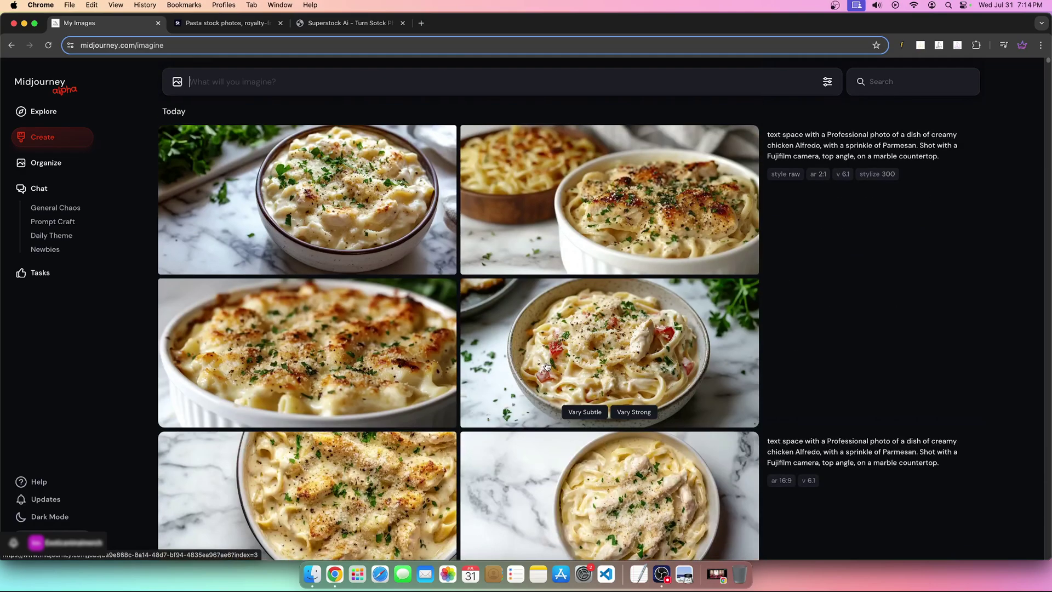
{"action": "left_click", "coordinate": [390, 191]}
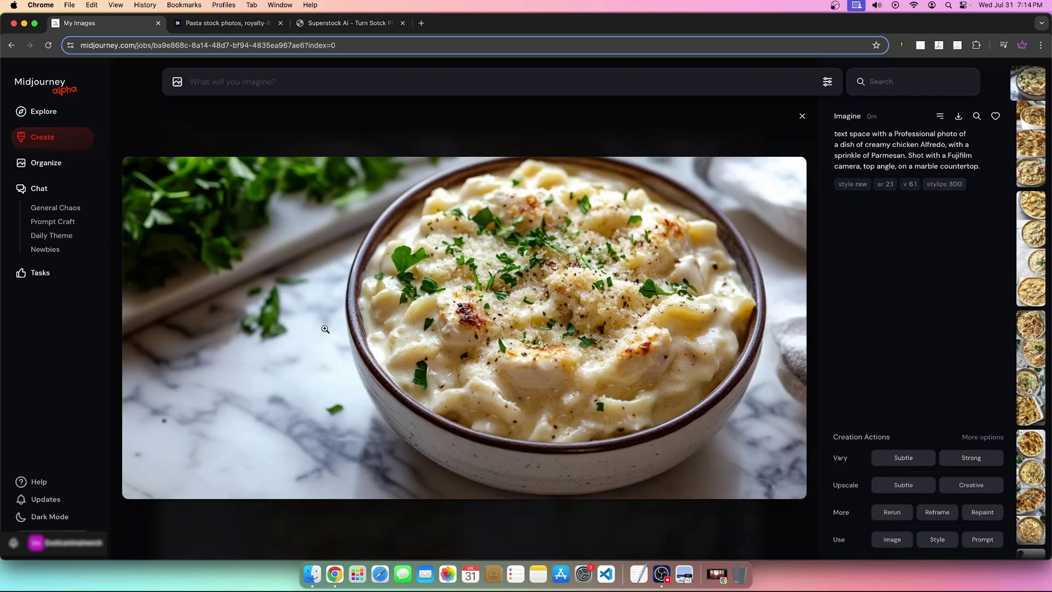
{"action": "left_click", "coordinate": [802, 116]}
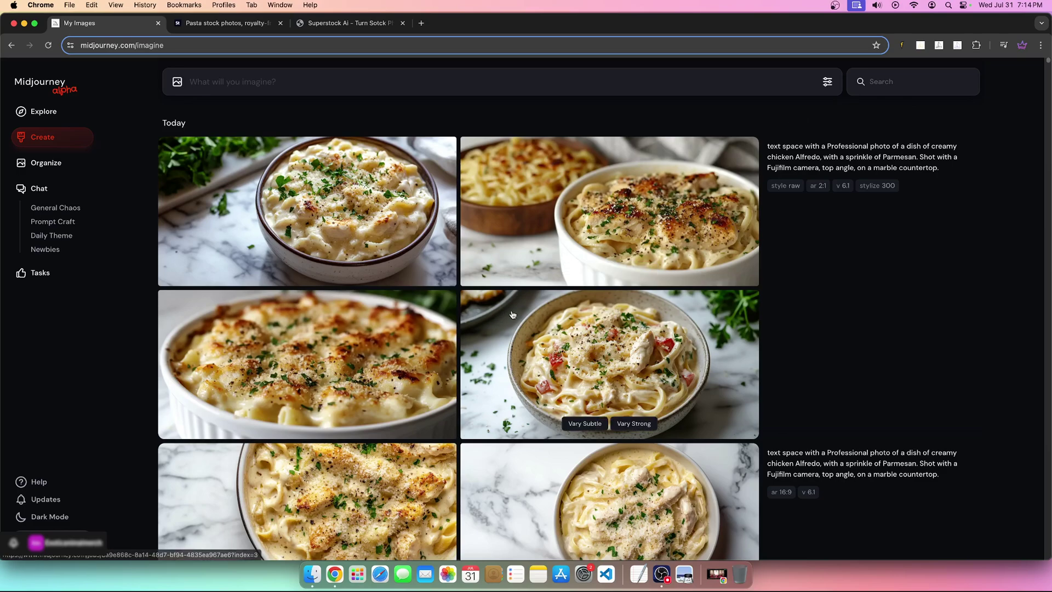
{"action": "left_click", "coordinate": [534, 408]}
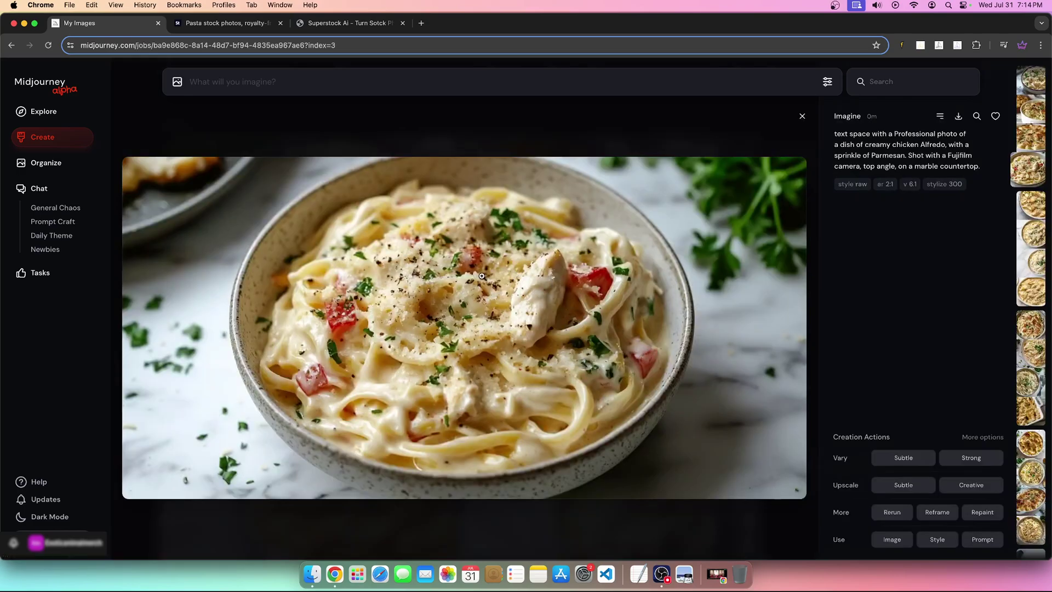
{"action": "key", "text": "Escape"}
{"action": "left_click", "coordinate": [269, 338]}
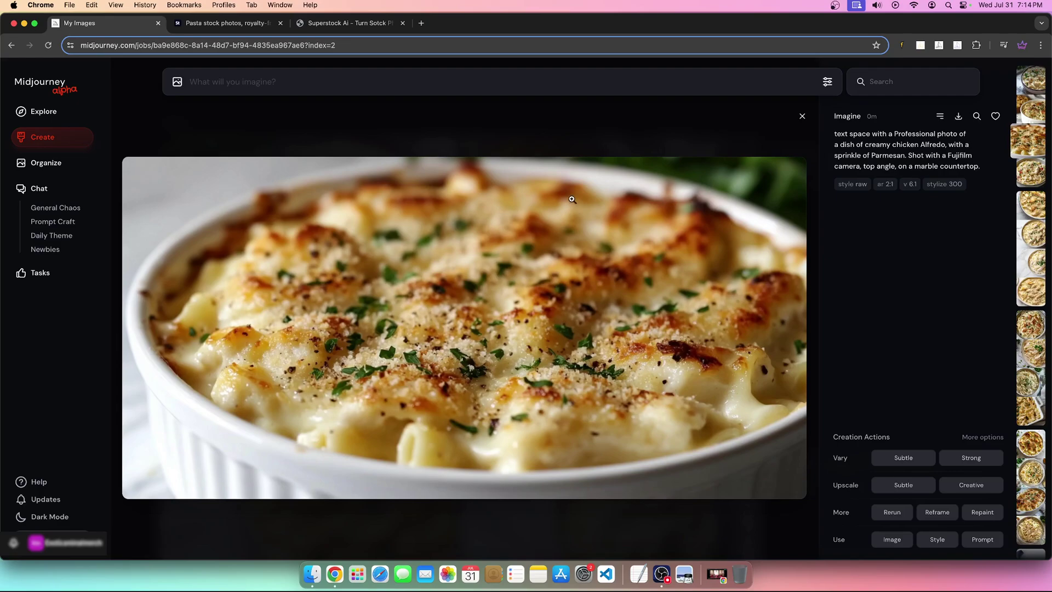
{"action": "key", "text": "Escape"}
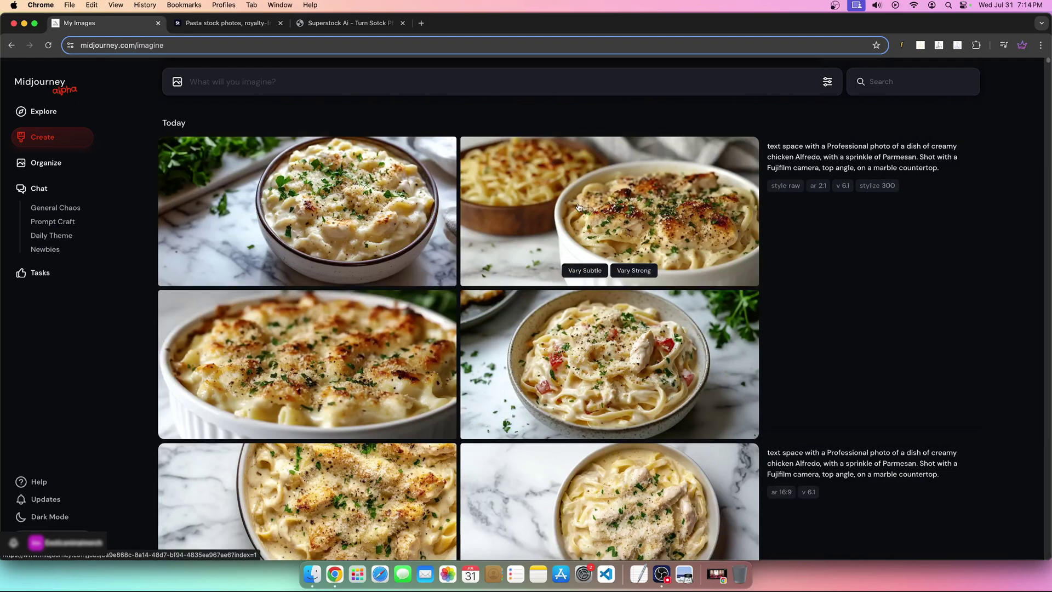
{"action": "left_click", "coordinate": [615, 182]}
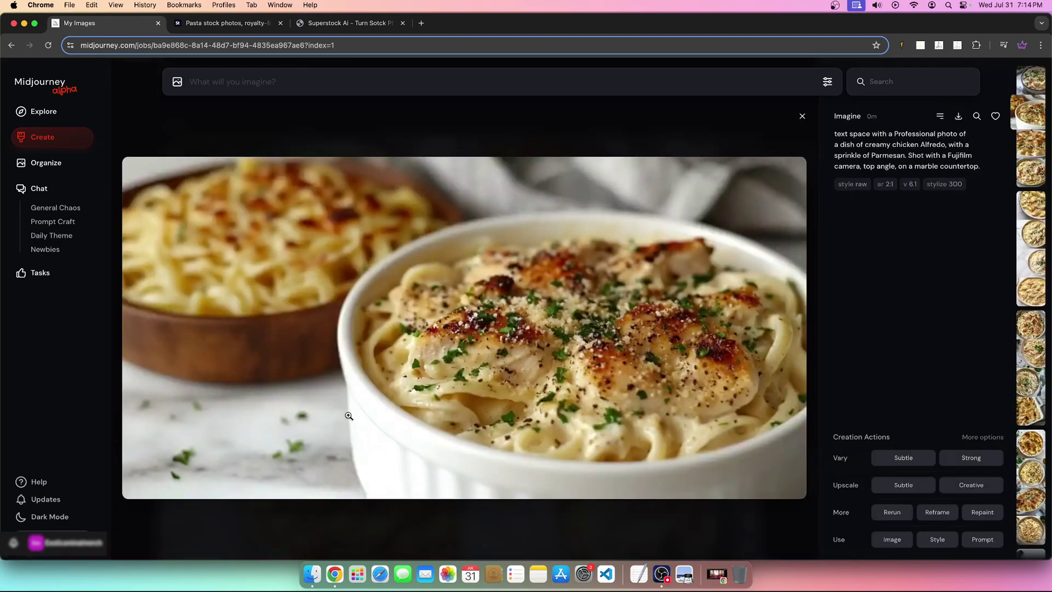
{"action": "key", "text": "Escape"}
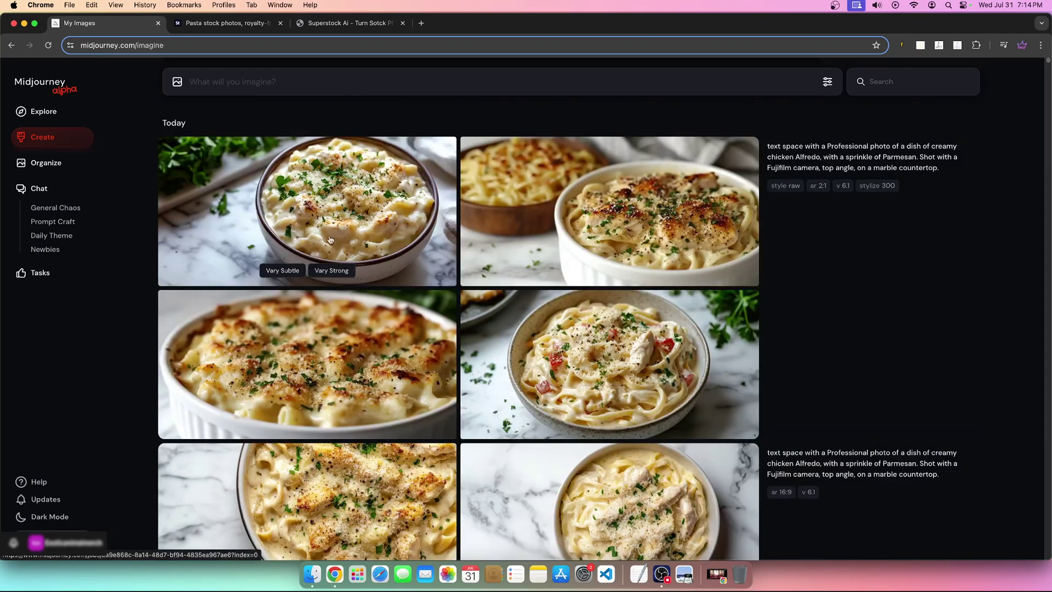
Step: Compare the 16:9 and 2:1 Midjourney results with the spaghetti photo previewed on Adobe Stock
{"action": "scroll", "coordinate": [486, 384], "scroll_direction": "down", "scroll_amount": 5}
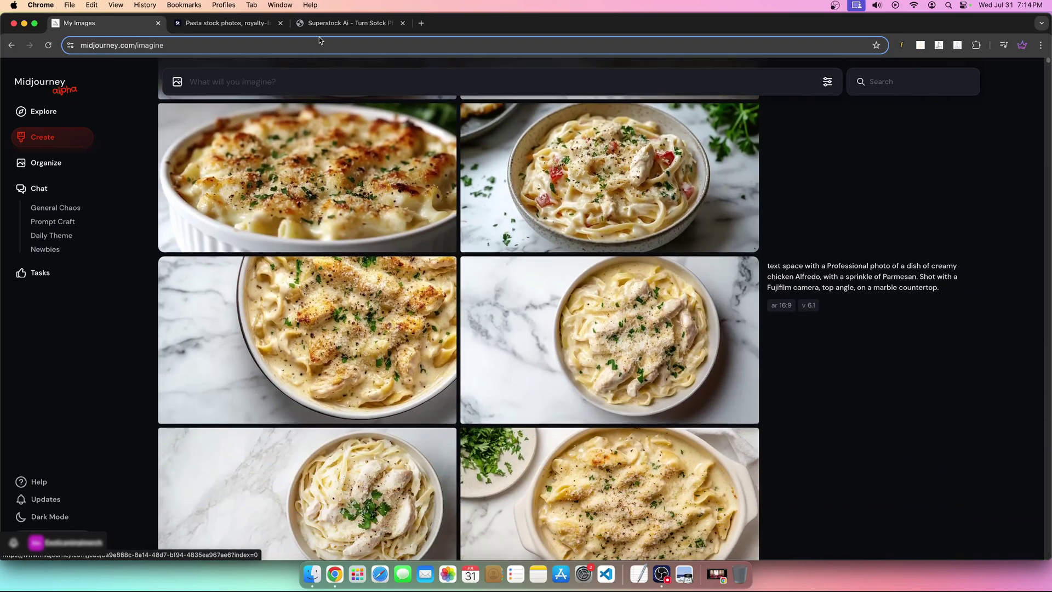
{"action": "left_click", "coordinate": [218, 23]}
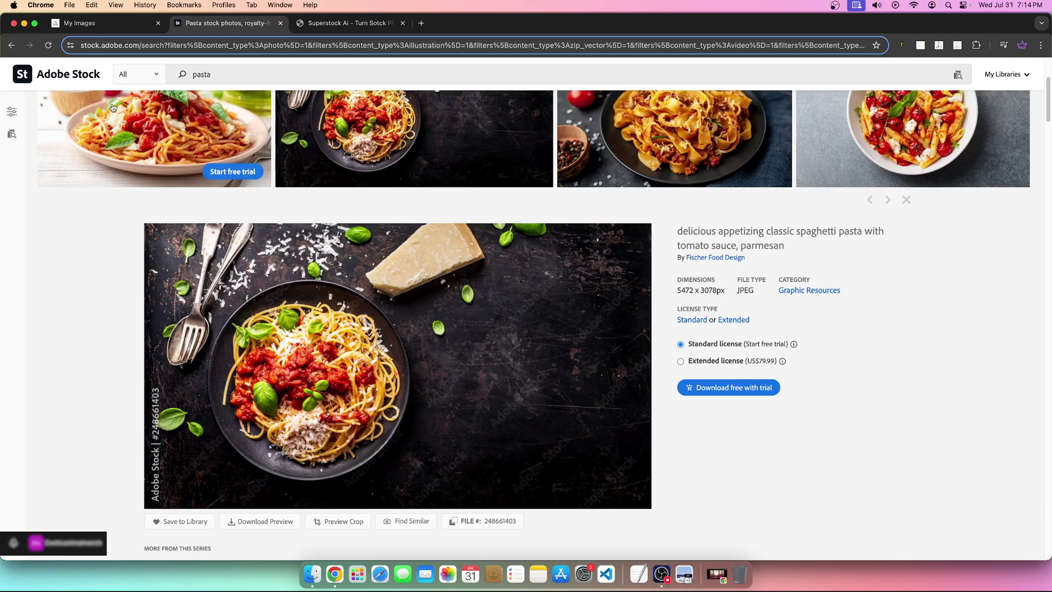
{"action": "left_click", "coordinate": [90, 23]}
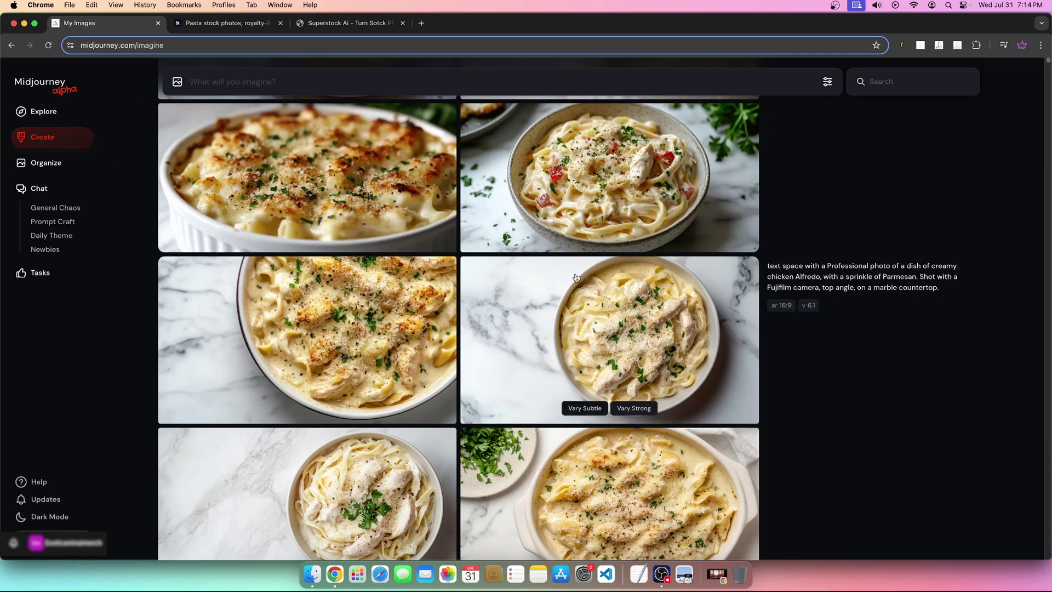
{"action": "scroll", "coordinate": [471, 420], "scroll_direction": "up", "scroll_amount": 1}
{"action": "scroll", "coordinate": [470, 419], "scroll_direction": "up", "scroll_amount": 3}
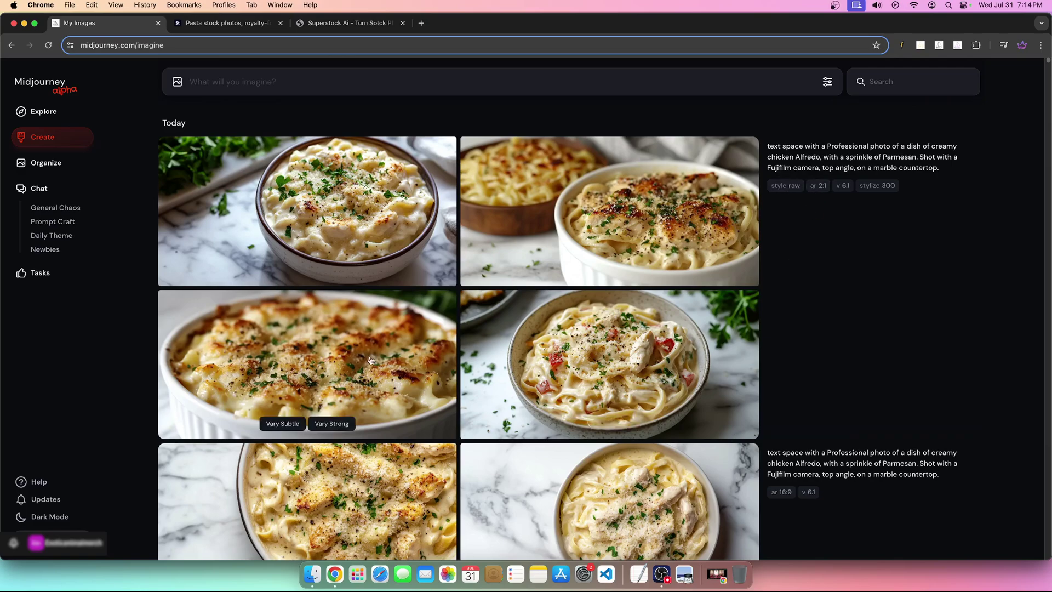
{"action": "scroll", "coordinate": [351, 368], "scroll_direction": "down", "scroll_amount": 5}
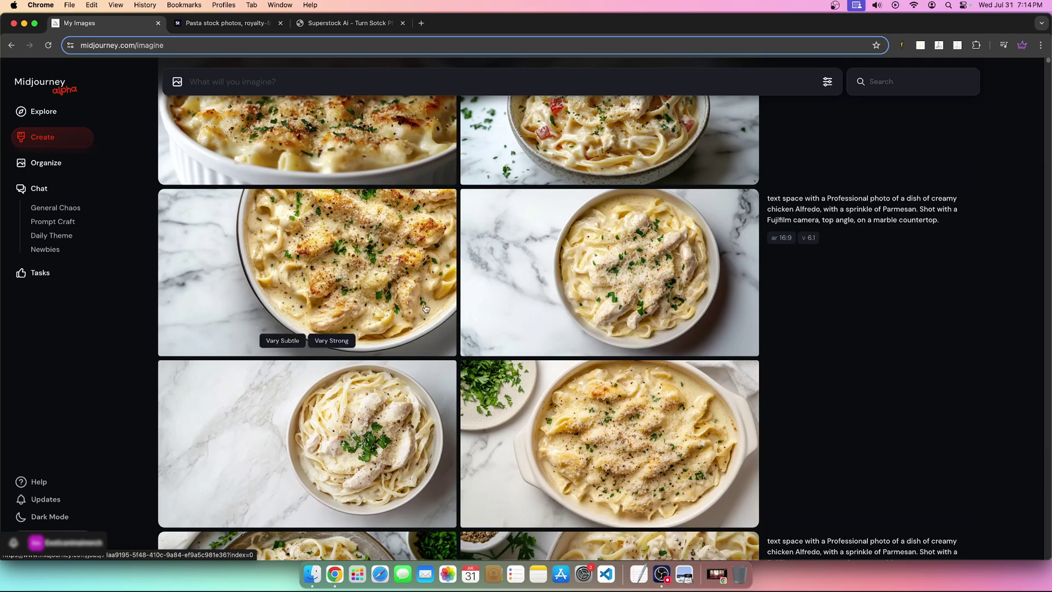
{"action": "scroll", "coordinate": [411, 398], "scroll_direction": "up", "scroll_amount": 5}
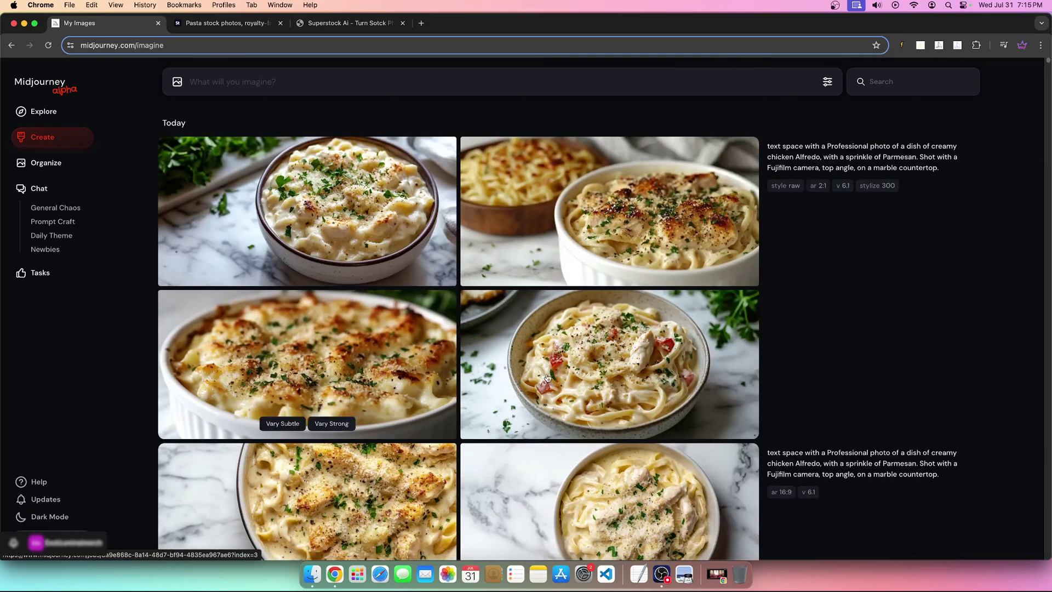
Step: Lower the stylization value in the image generation settings and close them
{"action": "left_click_drag", "start_coordinate": [800, 164], "coordinate": [814, 111]}
{"action": "left_click", "coordinate": [827, 82]}
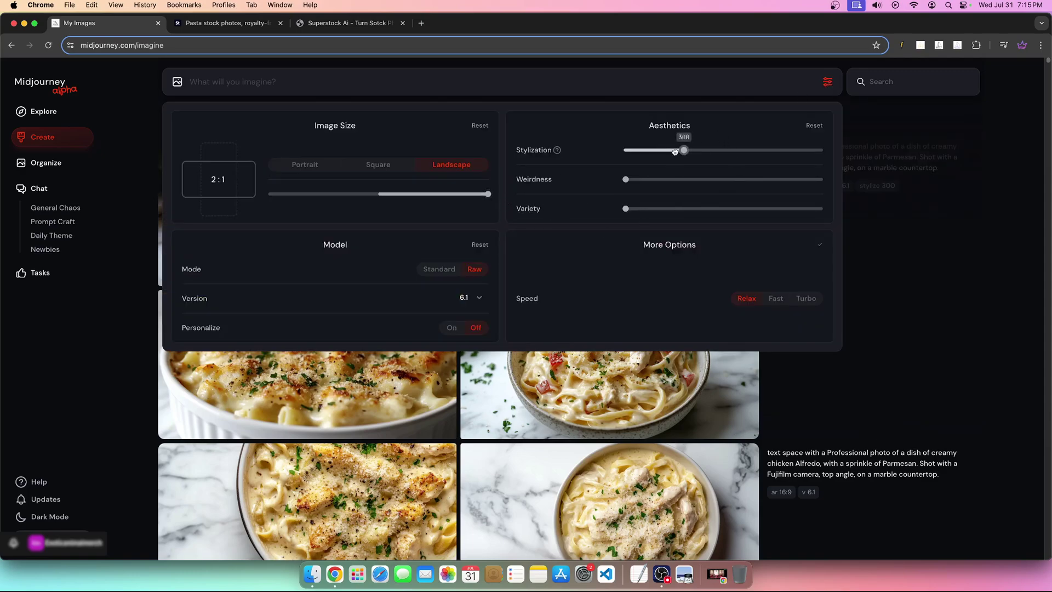
{"action": "mouse_move", "coordinate": [674, 152]}
{"action": "left_mouse_down"}
{"action": "mouse_move", "coordinate": [633, 152]}
{"action": "mouse_move", "coordinate": [656, 152]}
{"action": "left_mouse_up"}
{"action": "left_click", "coordinate": [960, 232]}
{"action": "mouse_move", "coordinate": [620, 255]}
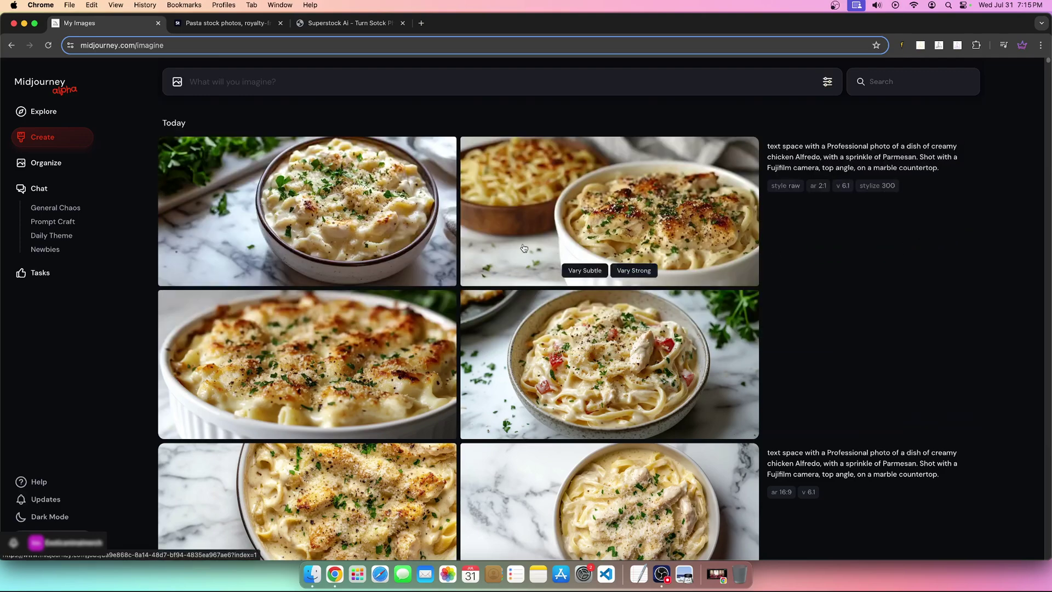
{"action": "mouse_move", "coordinate": [798, 166]}
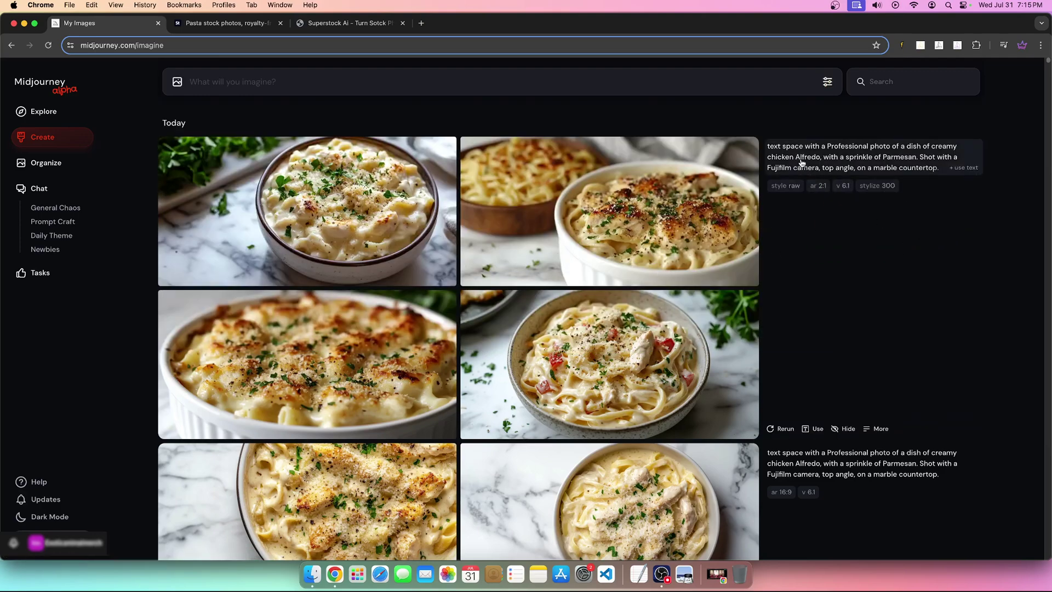
Step: Reuse the text of the latest 2:1 chicken Alfredo prompt and append the parameter --q 1
{"action": "left_click", "coordinate": [799, 166]}
{"action": "mouse_move", "coordinate": [752, 201]}
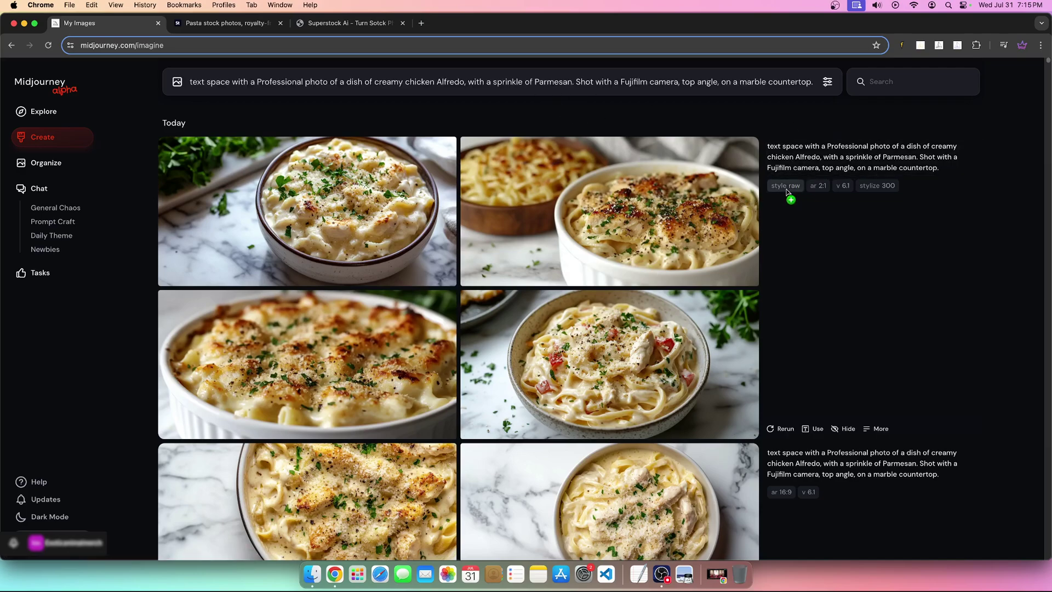
{"action": "scroll", "coordinate": [818, 334], "scroll_direction": "down", "scroll_amount": 3}
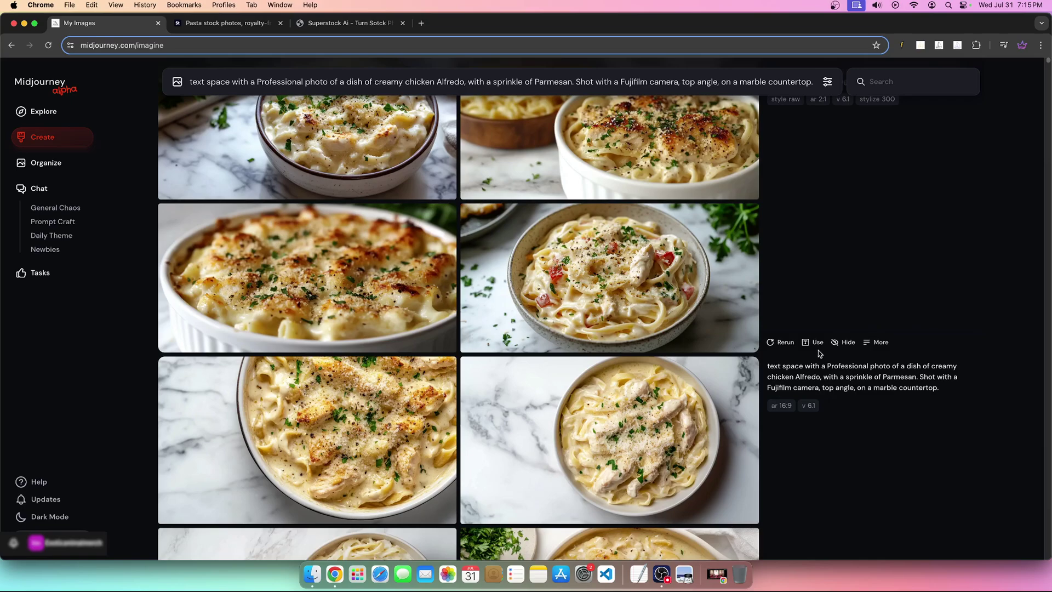
{"action": "scroll", "coordinate": [816, 329], "scroll_direction": "up", "scroll_amount": 3}
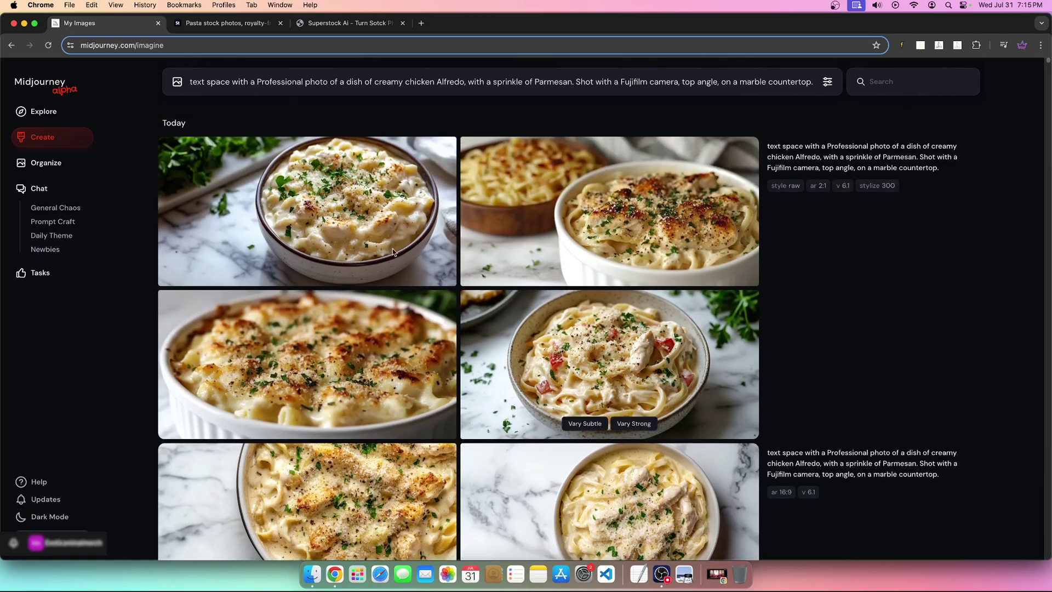
{"action": "left_click_drag", "start_coordinate": [719, 83], "coordinate": [887, 81]}
{"action": "key", "text": "Right"}
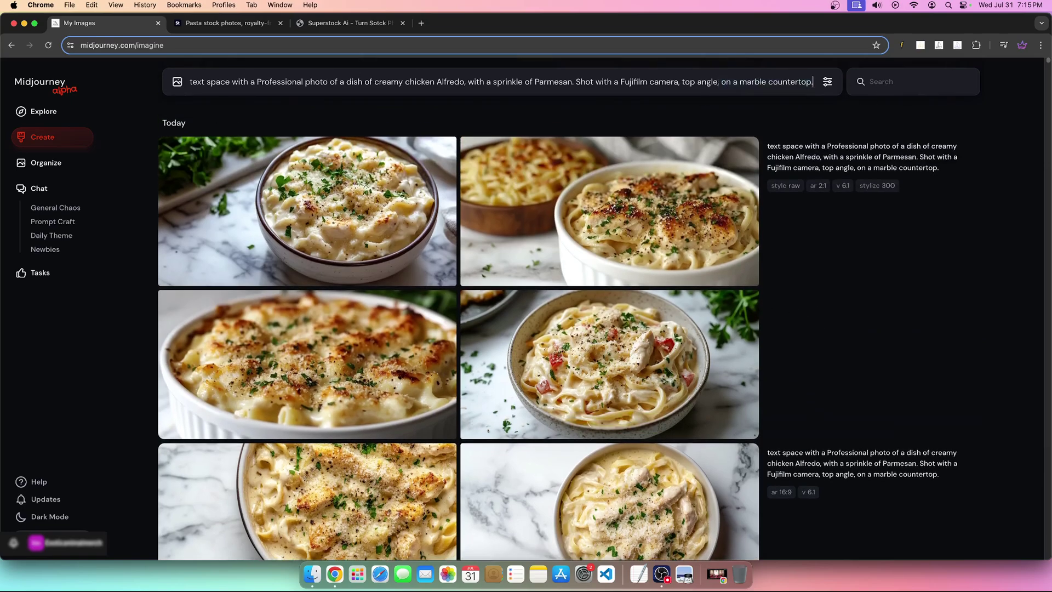
{"action": "key", "text": "shift+Return"}
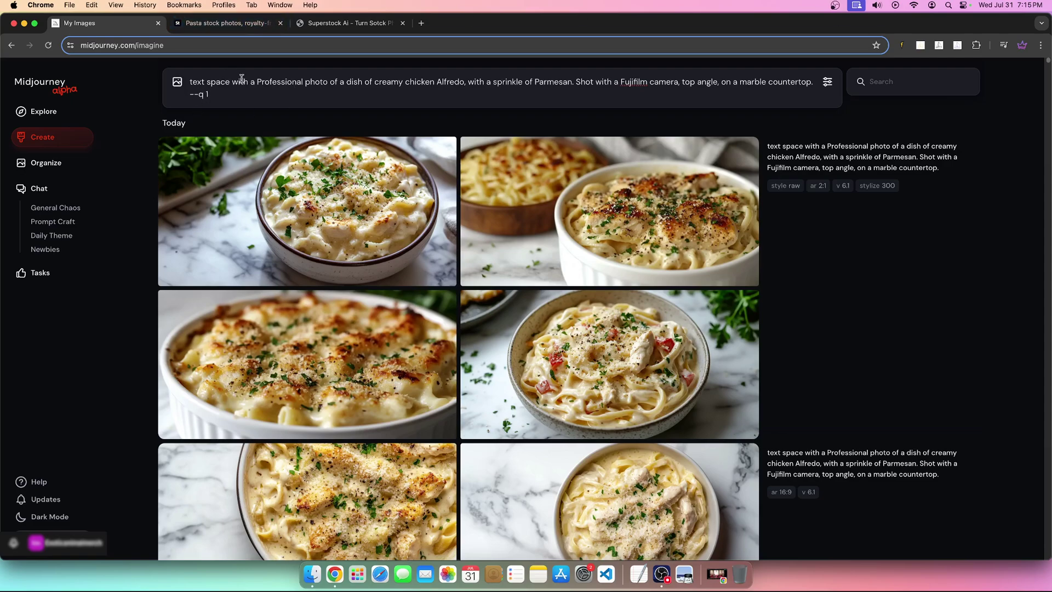
Step: Insert "of a large marble countertop" after "text space" in the prompt
{"action": "left_click_drag", "start_coordinate": [249, 81], "coordinate": [461, 81]}
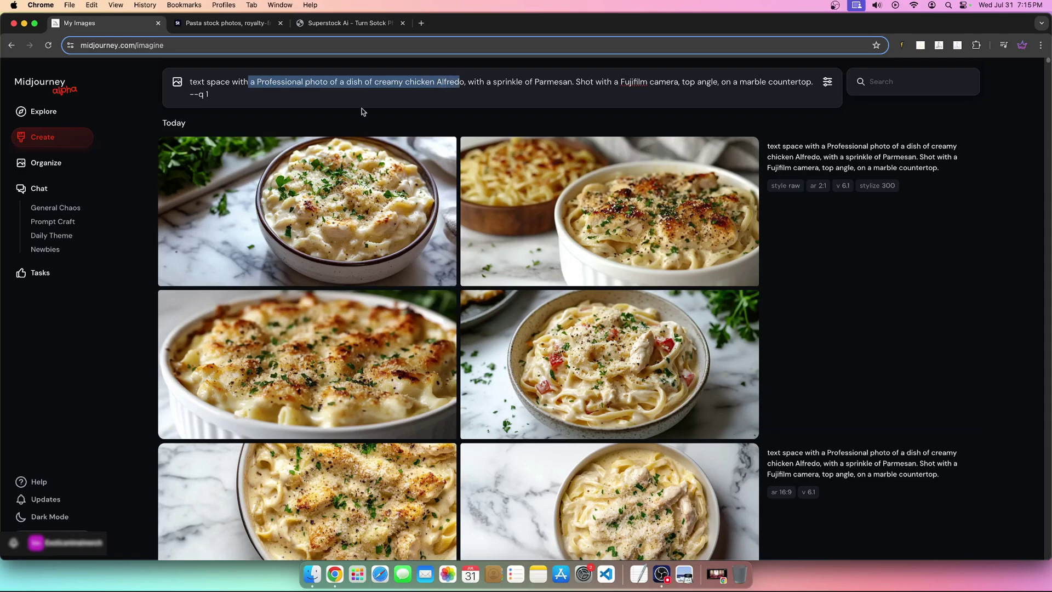
{"action": "left_click", "coordinate": [809, 83]}
{"action": "left_click_drag", "start_coordinate": [811, 82], "coordinate": [706, 83]}
{"action": "left_click", "coordinate": [695, 79]}
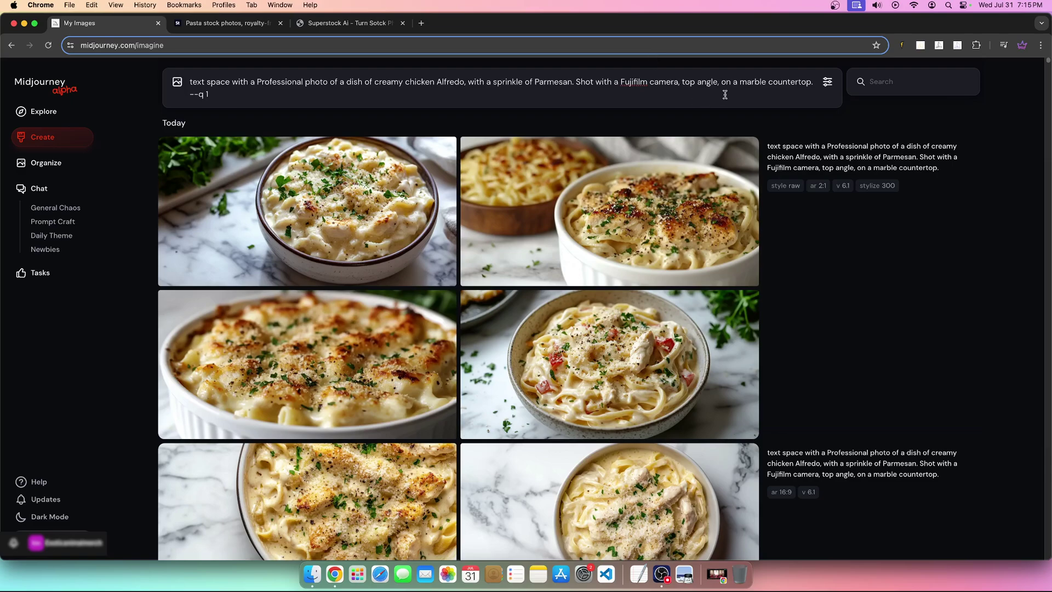
{"action": "mouse_move", "coordinate": [720, 82]}
{"action": "left_mouse_down"}
{"action": "mouse_move", "coordinate": [813, 82]}
{"action": "mouse_move", "coordinate": [739, 84]}
{"action": "left_mouse_up"}
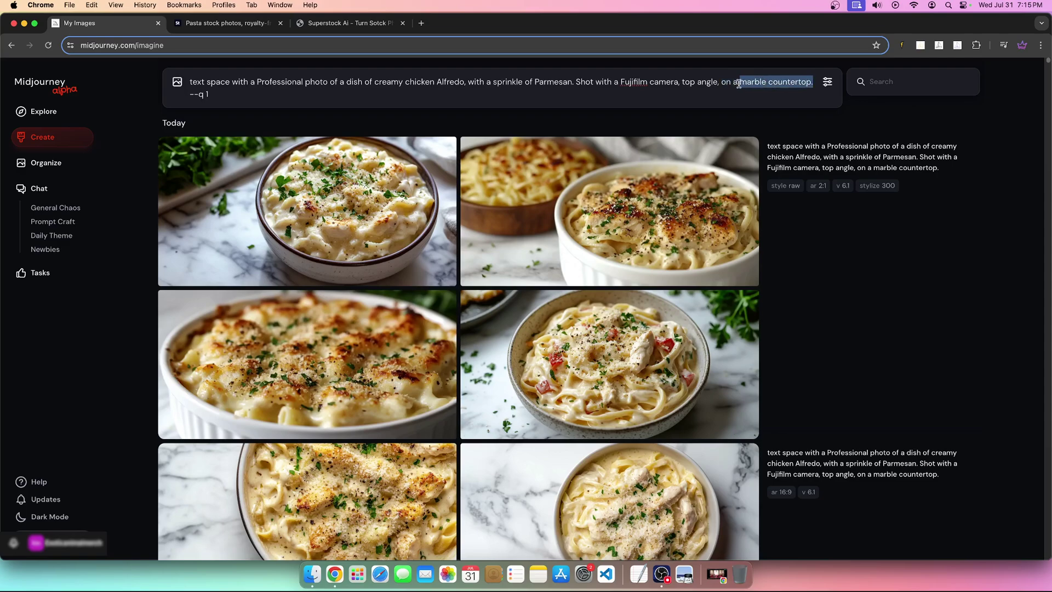
{"action": "left_click", "coordinate": [226, 83]}
{"action": "type", "text": "of a larg"}
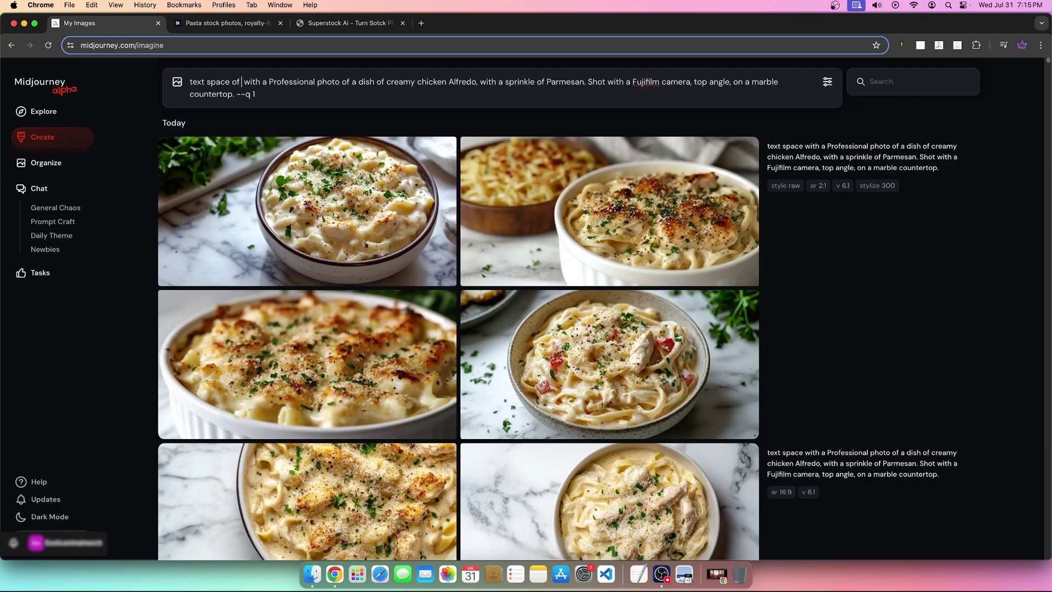
{"action": "type", "text": "e marble countertop."}
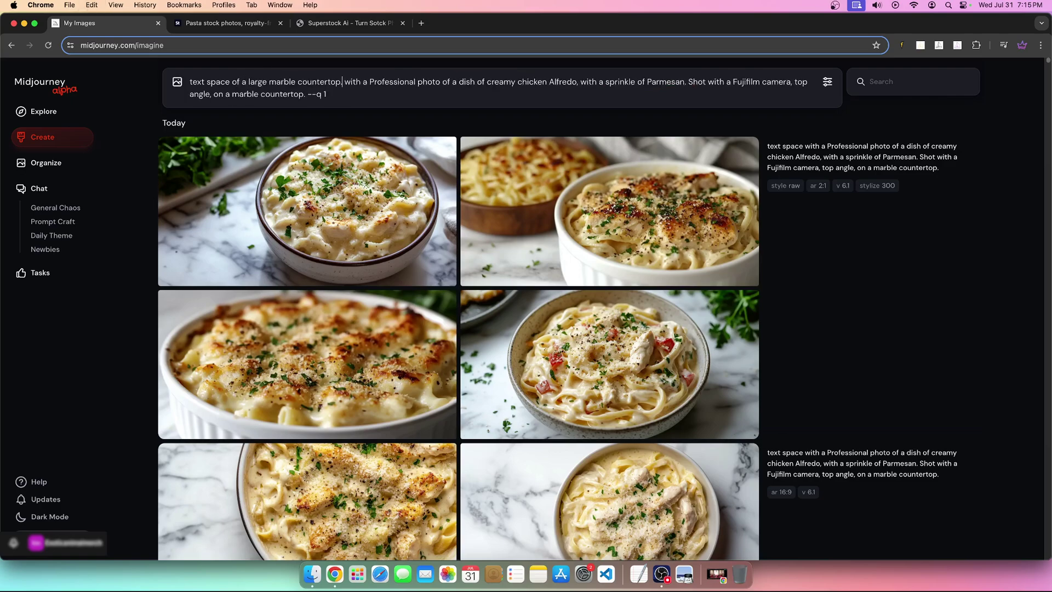
{"action": "key", "text": "BackSpace"}
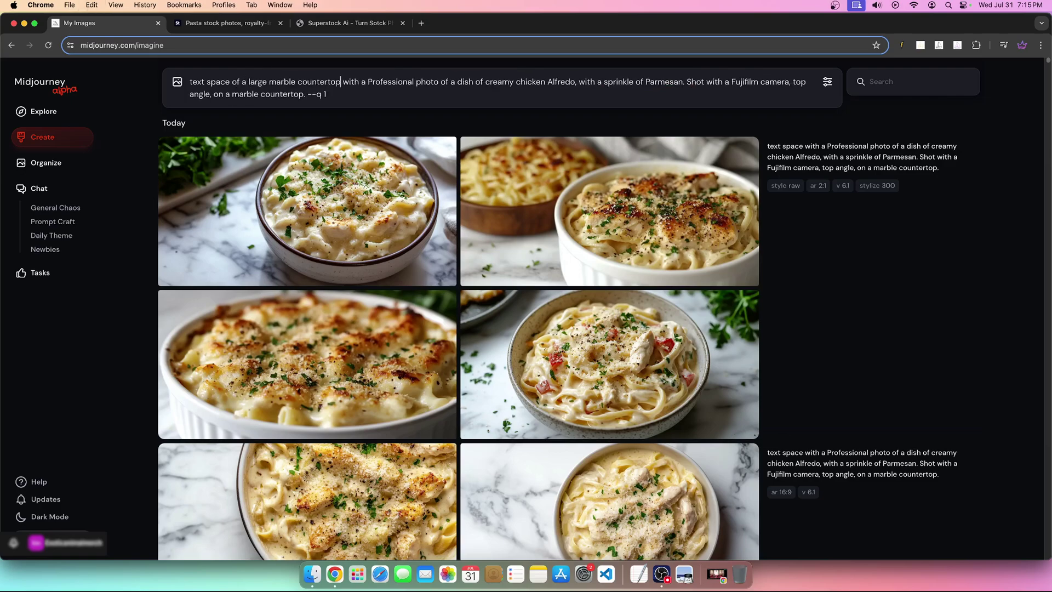
Step: Add "on the right hand side" after "creamy chicken Alfredo" in the prompt
{"action": "left_click_drag", "start_coordinate": [370, 82], "coordinate": [577, 85]}
{"action": "left_click", "coordinate": [629, 114]}
{"action": "type", "text": "o on the righ"}
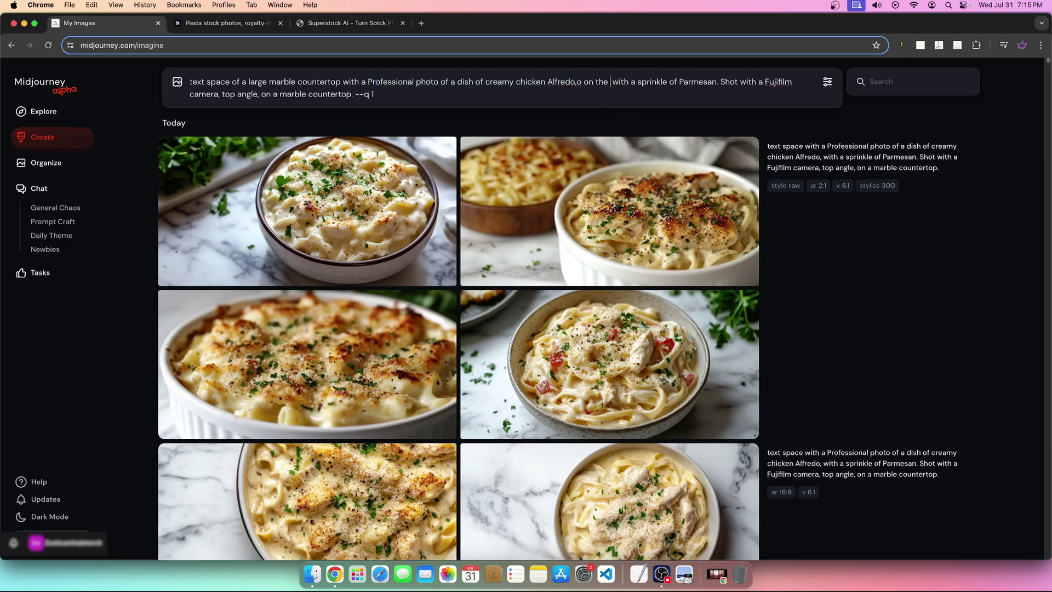
{"action": "type", "text": "t hand side"}
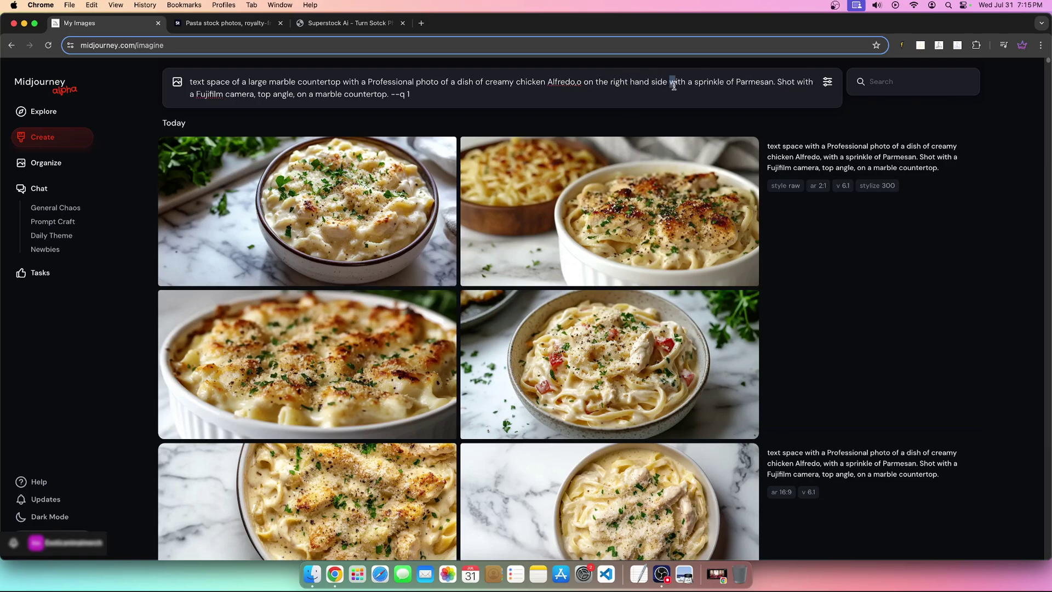
Step: Delete the Parmesan, Fujifilm camera, top angle and final marble countertop wording from the prompt, along with the stray characters after "Alfredo"
{"action": "left_click_drag", "start_coordinate": [669, 81], "coordinate": [388, 96]}
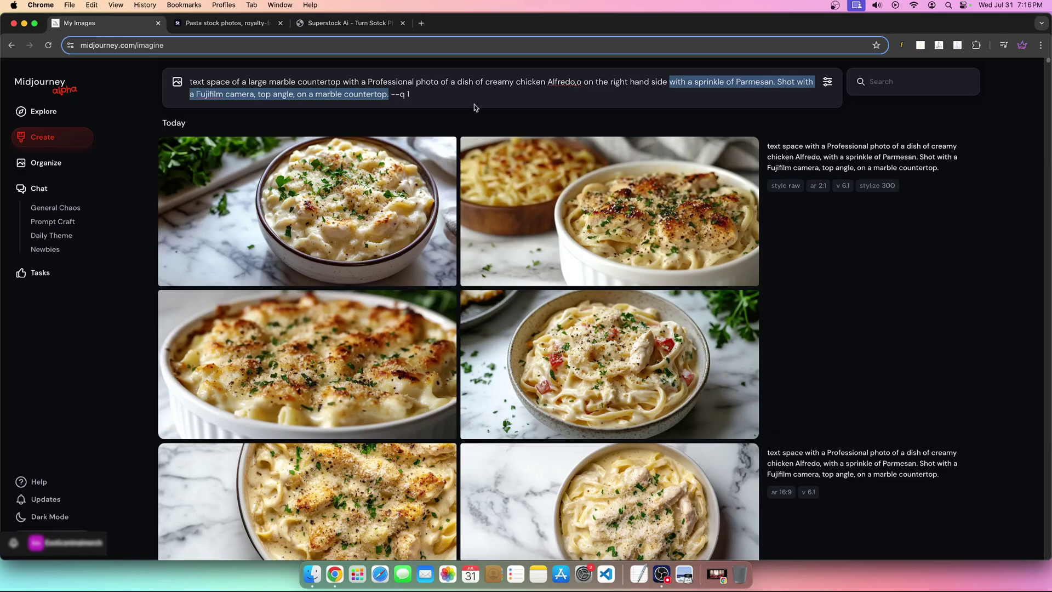
{"action": "key", "text": "BackSpace"}
{"action": "key", "text": "BackSpace"}
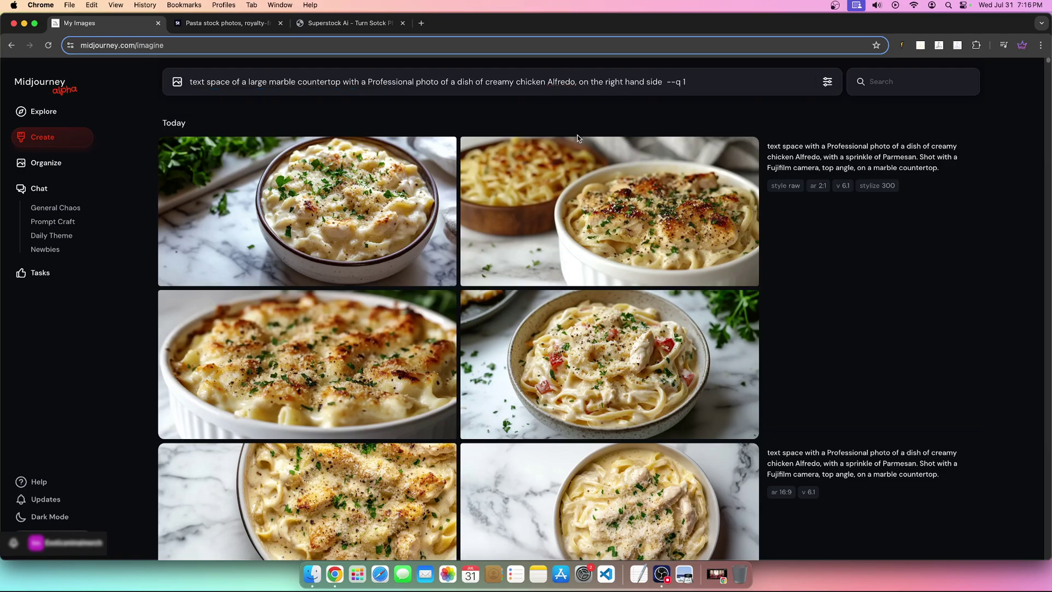
{"action": "key", "text": "BackSpace"}
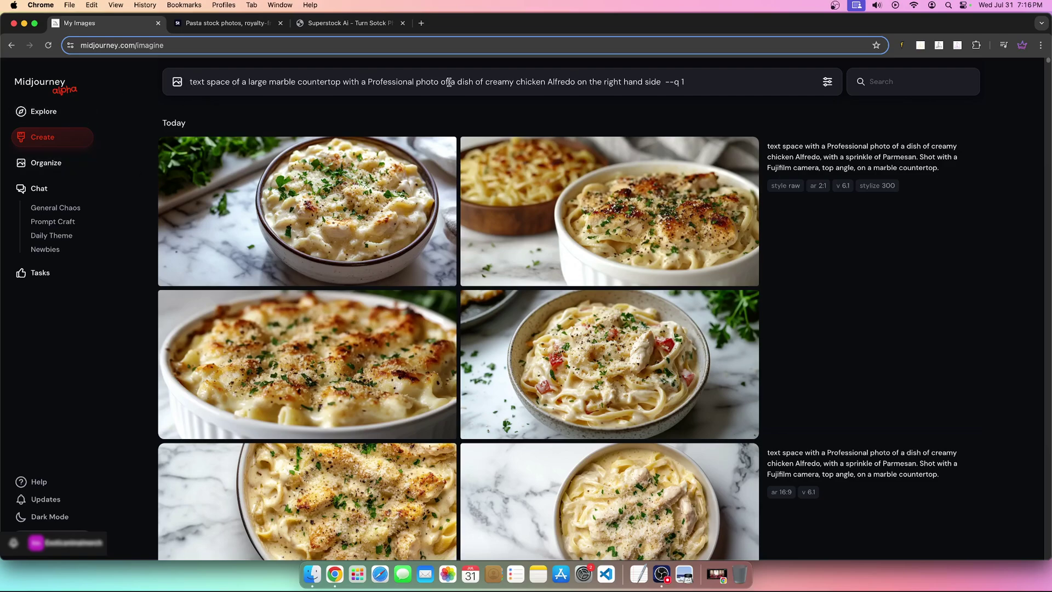
Step: Review the reworded prompt and the image generation settings, and submit the prompt for generation
{"action": "left_click_drag", "start_coordinate": [660, 81], "coordinate": [141, 86]}
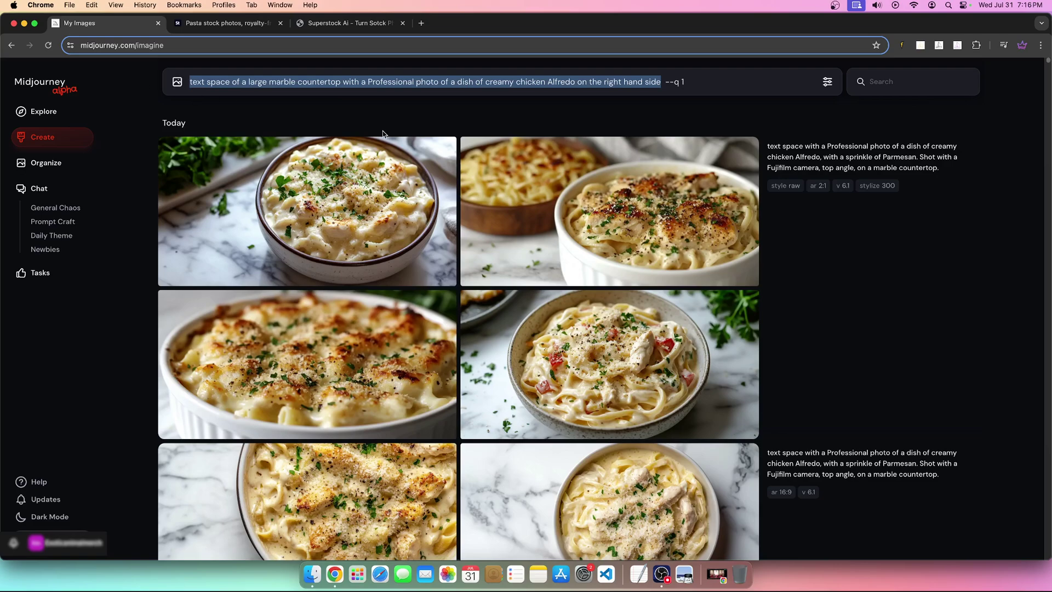
{"action": "left_click", "coordinate": [206, 82]}
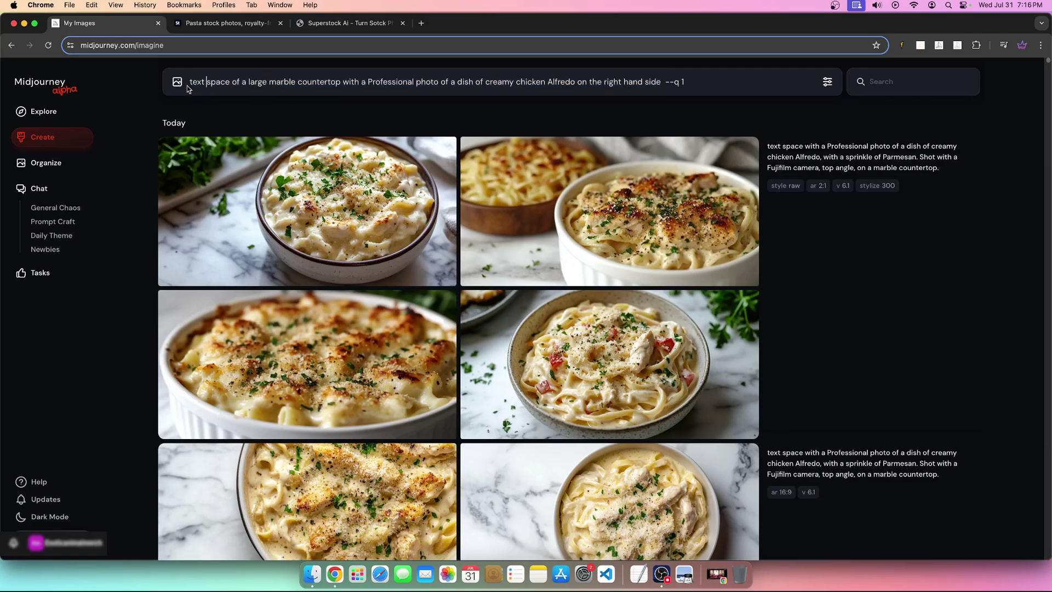
{"action": "left_click_drag", "start_coordinate": [190, 83], "coordinate": [662, 85]}
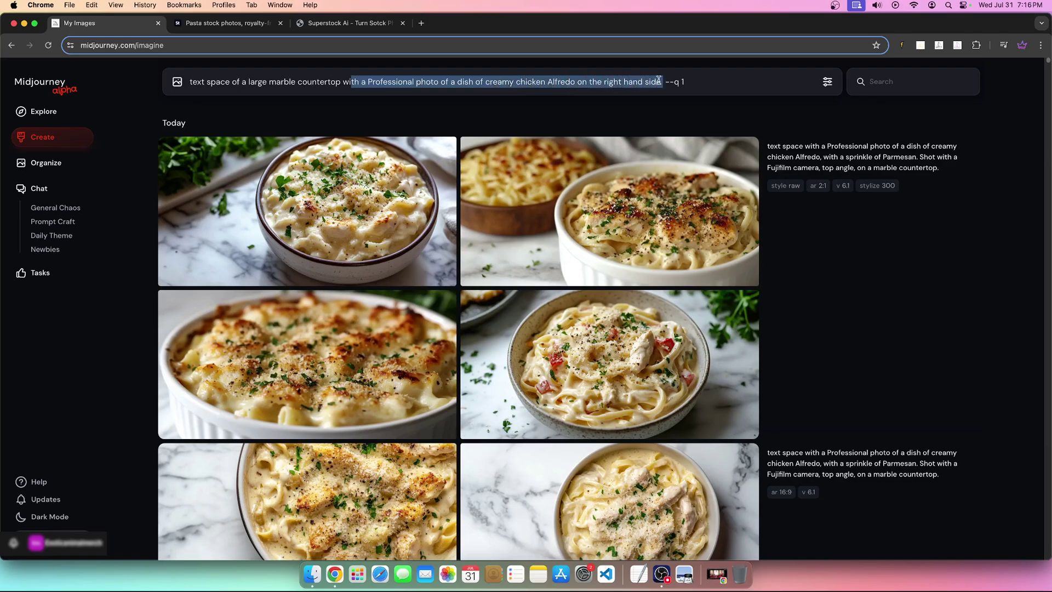
{"action": "left_click", "coordinate": [706, 81]}
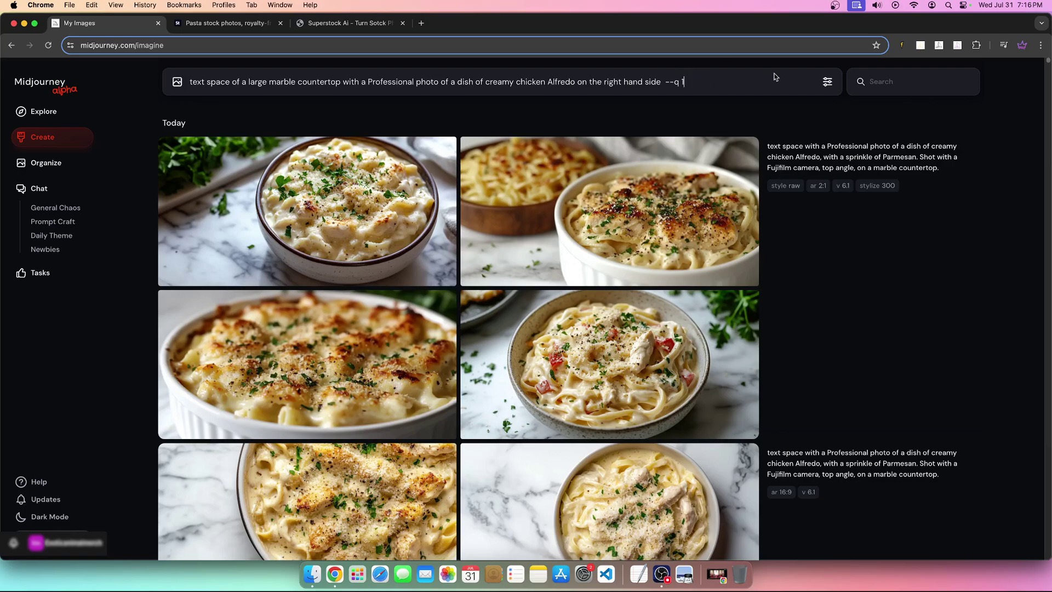
{"action": "left_click", "coordinate": [825, 82]}
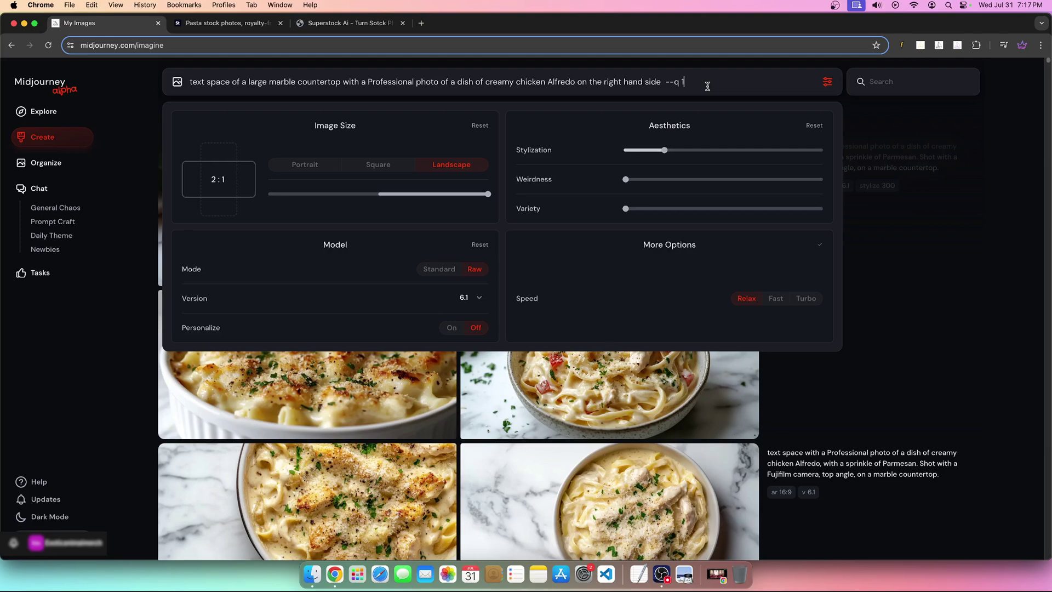
{"action": "key", "text": "Return"}
{"action": "left_click", "coordinate": [932, 179]}
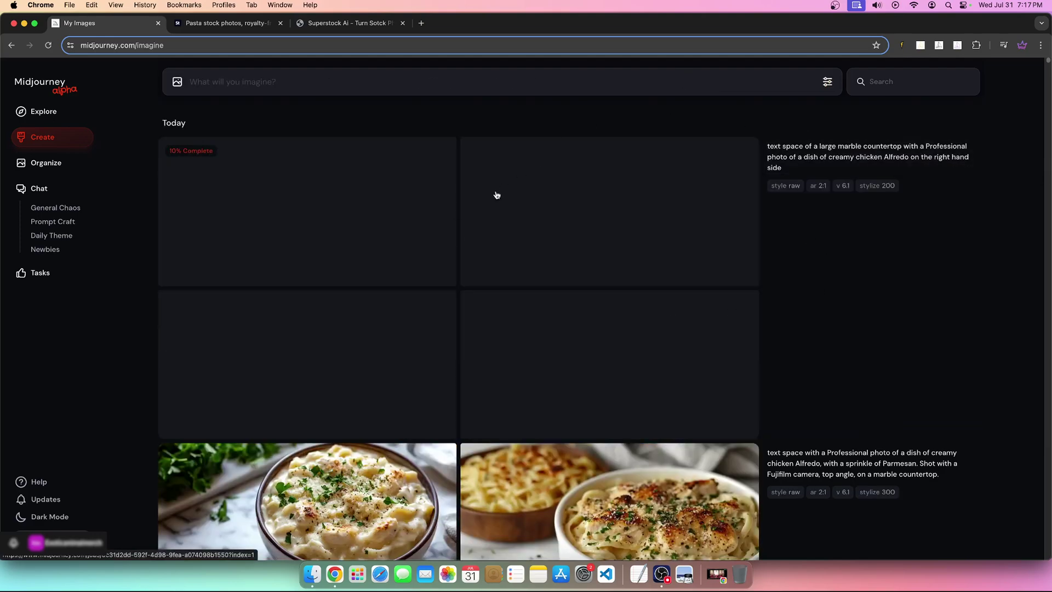
Step: Check the new job's parameters and examine the first two images of the older 6:5 chicken Alfredo set enlarged
{"action": "scroll", "coordinate": [427, 260], "scroll_direction": "down", "scroll_amount": 3}
{"action": "scroll", "coordinate": [874, 180], "scroll_direction": "up", "scroll_amount": 3}
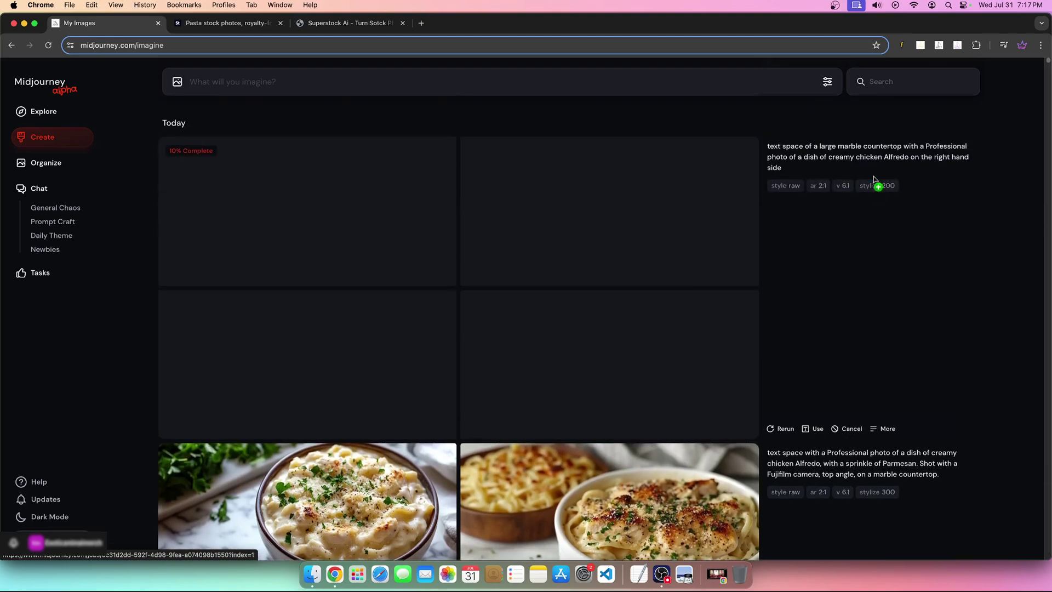
{"action": "left_click_drag", "start_coordinate": [874, 180], "coordinate": [814, 143]}
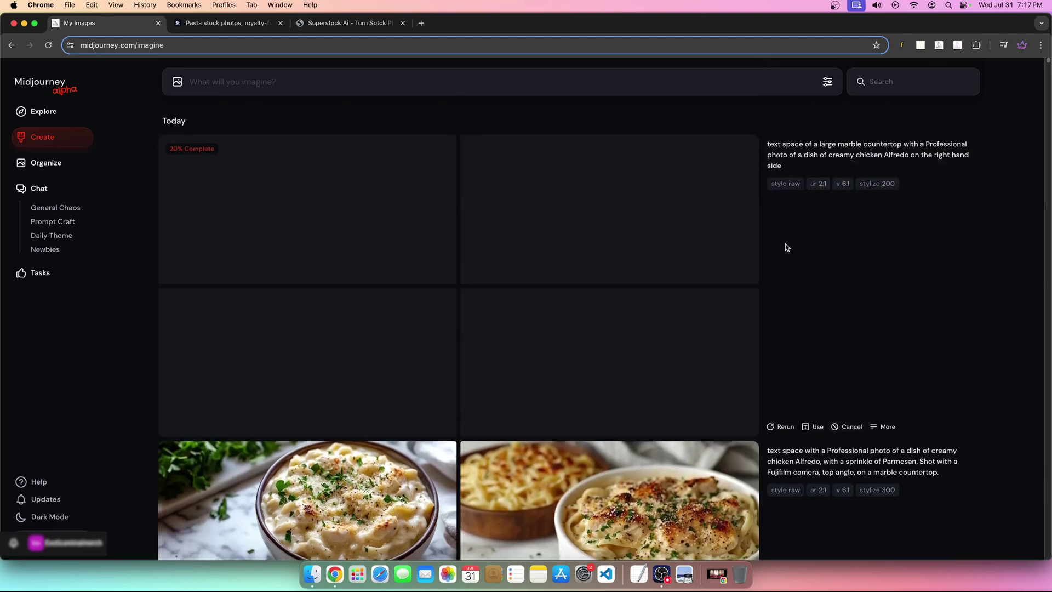
{"action": "scroll", "coordinate": [712, 265], "scroll_direction": "down", "scroll_amount": 5}
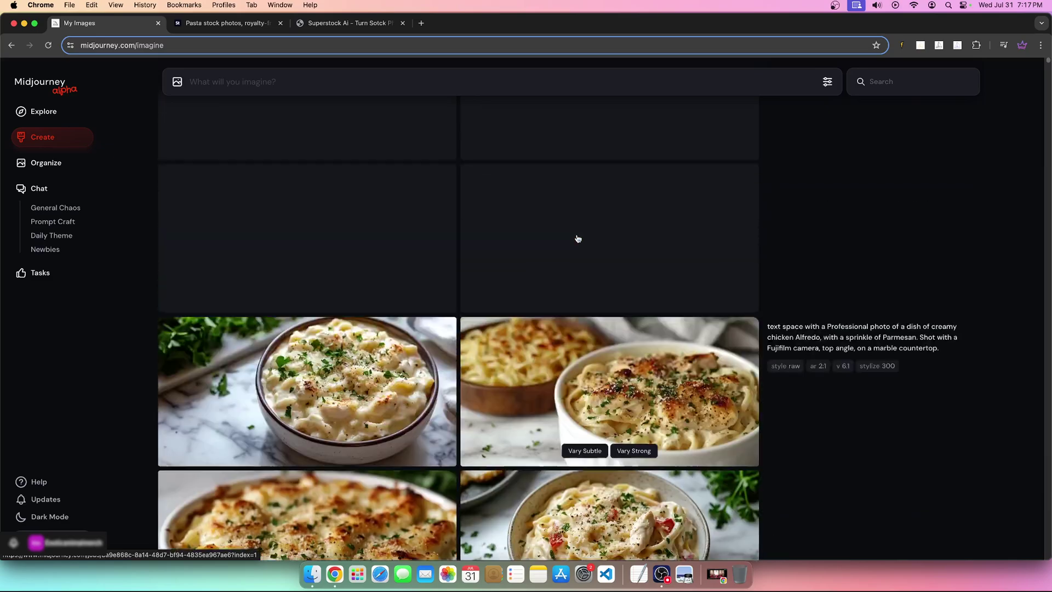
{"action": "scroll", "coordinate": [575, 236], "scroll_direction": "down", "scroll_amount": 10}
{"action": "scroll", "coordinate": [574, 249], "scroll_direction": "down", "scroll_amount": 10}
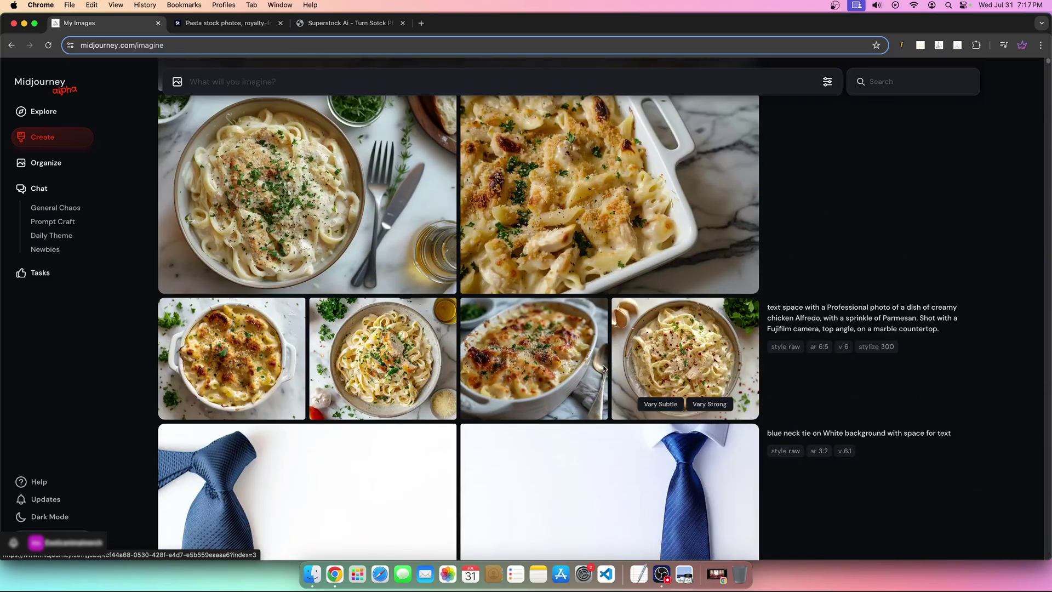
{"action": "scroll", "coordinate": [285, 353], "scroll_direction": "down", "scroll_amount": 2}
{"action": "left_click", "coordinate": [247, 272]}
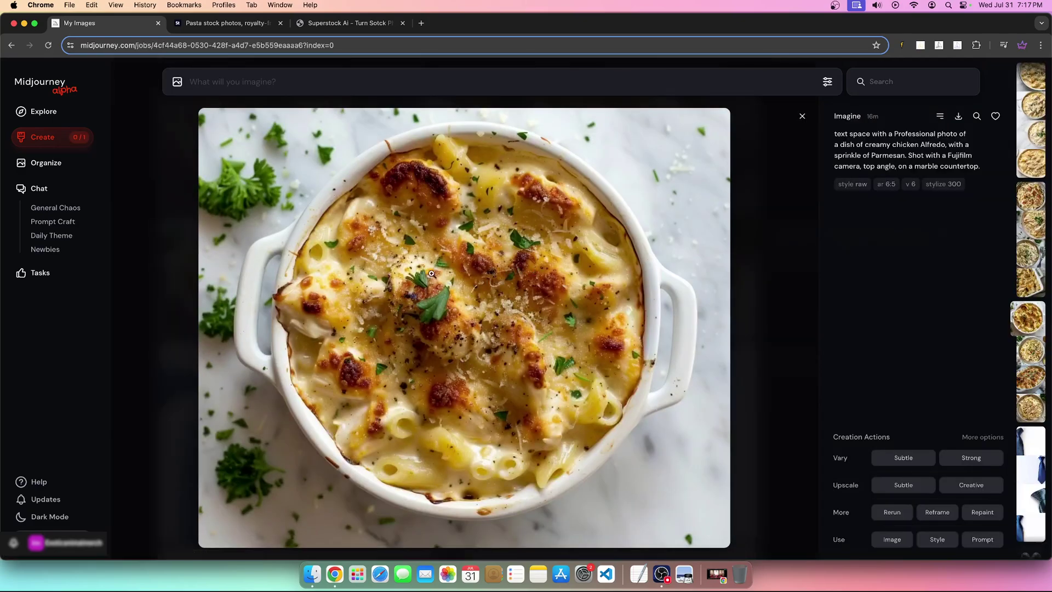
{"action": "key", "text": "Down"}
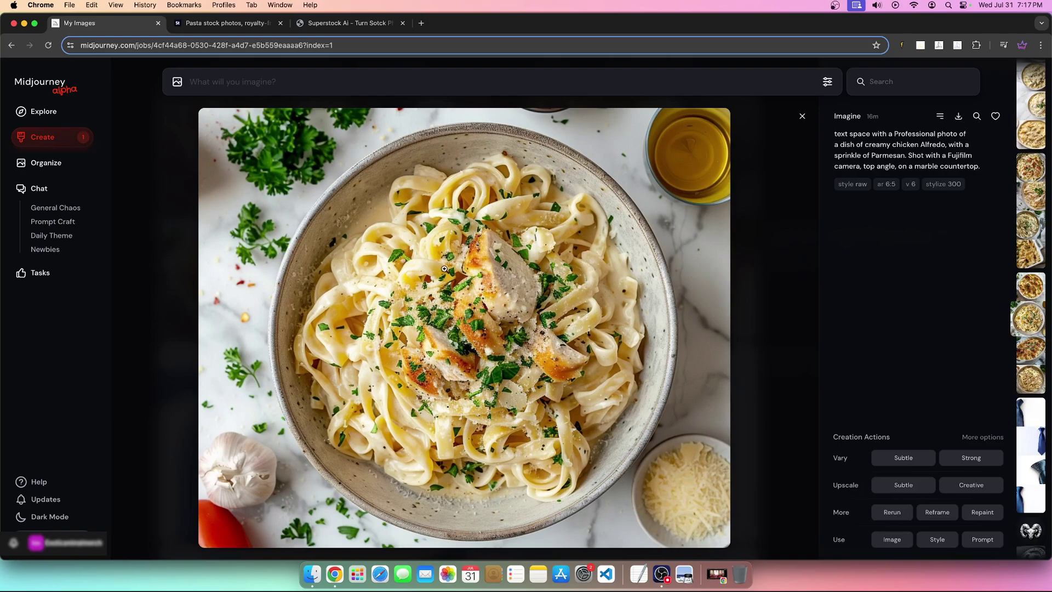
{"action": "key", "text": "Up"}
{"action": "key", "text": "Down"}
{"action": "key", "text": "Escape"}
Step: Examine the empty text area of the spaghetti photo previewed on Adobe Stock and return to the Midjourney images
{"action": "scroll", "coordinate": [425, 270], "scroll_direction": "up", "scroll_amount": 5}
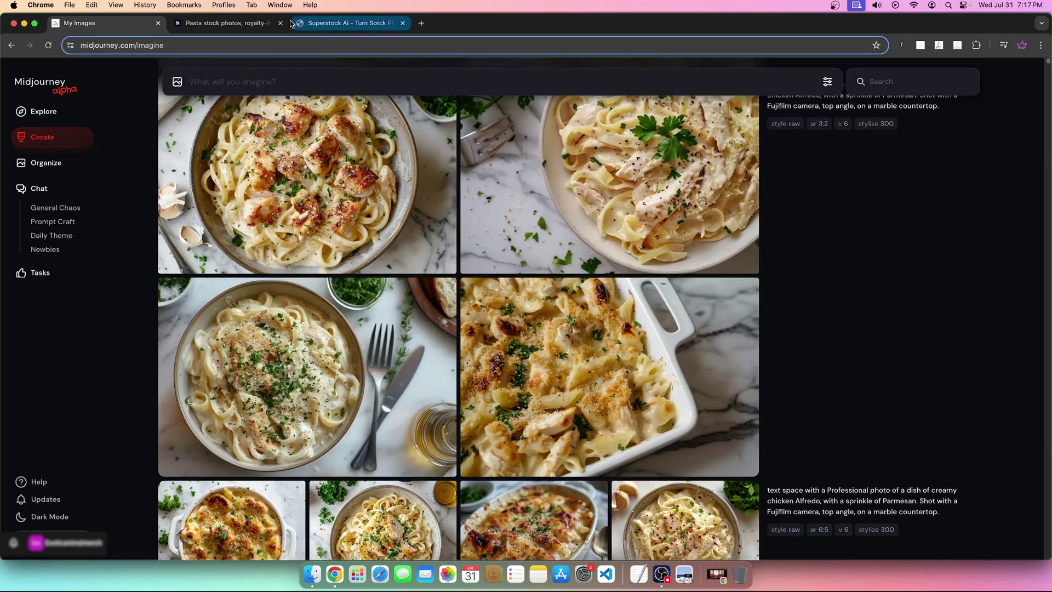
{"action": "left_click", "coordinate": [248, 23]}
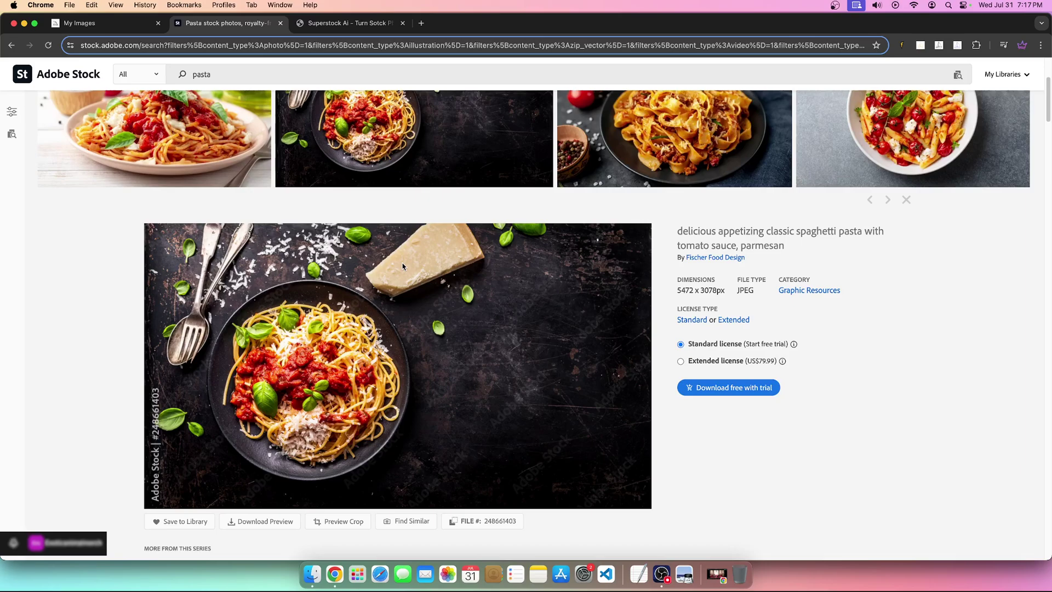
{"action": "left_click", "coordinate": [109, 22]}
Step: Enlarge the fourth image of the new large marble countertop set and inspect its empty marble area for text
{"action": "scroll", "coordinate": [482, 317], "scroll_direction": "down", "scroll_amount": 5}
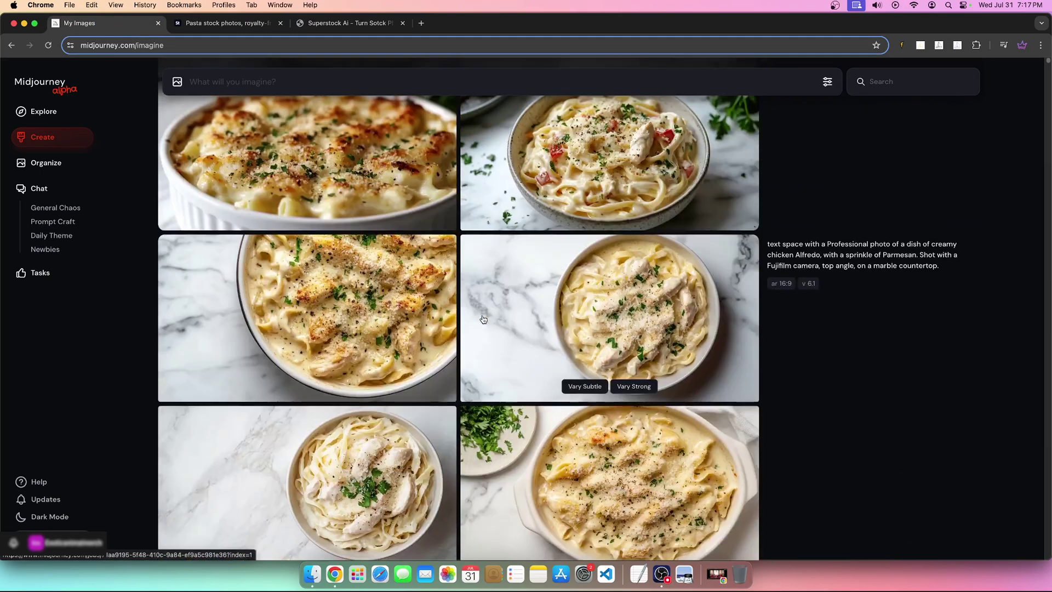
{"action": "scroll", "coordinate": [483, 319], "scroll_direction": "up", "scroll_amount": 3}
{"action": "scroll", "coordinate": [483, 319], "scroll_direction": "up", "scroll_amount": 1}
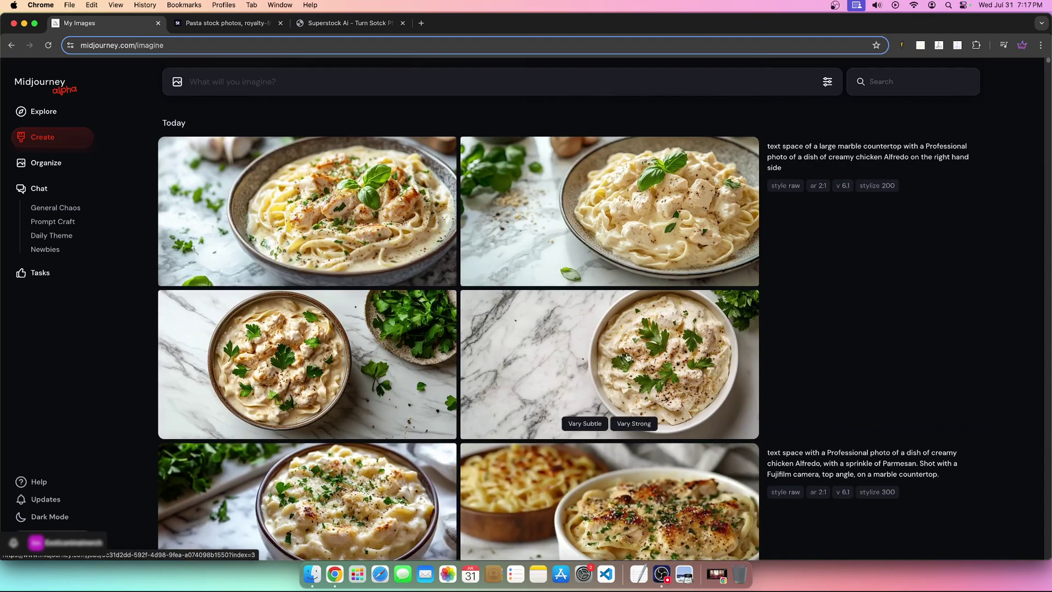
{"action": "left_click", "coordinate": [602, 343]}
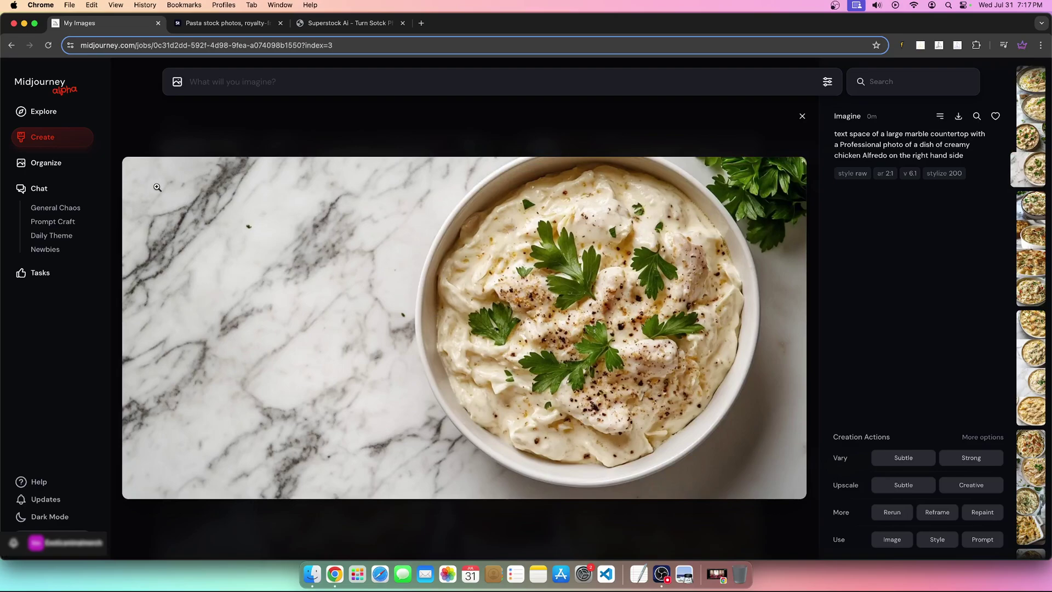
{"action": "left_click", "coordinate": [484, 120]}
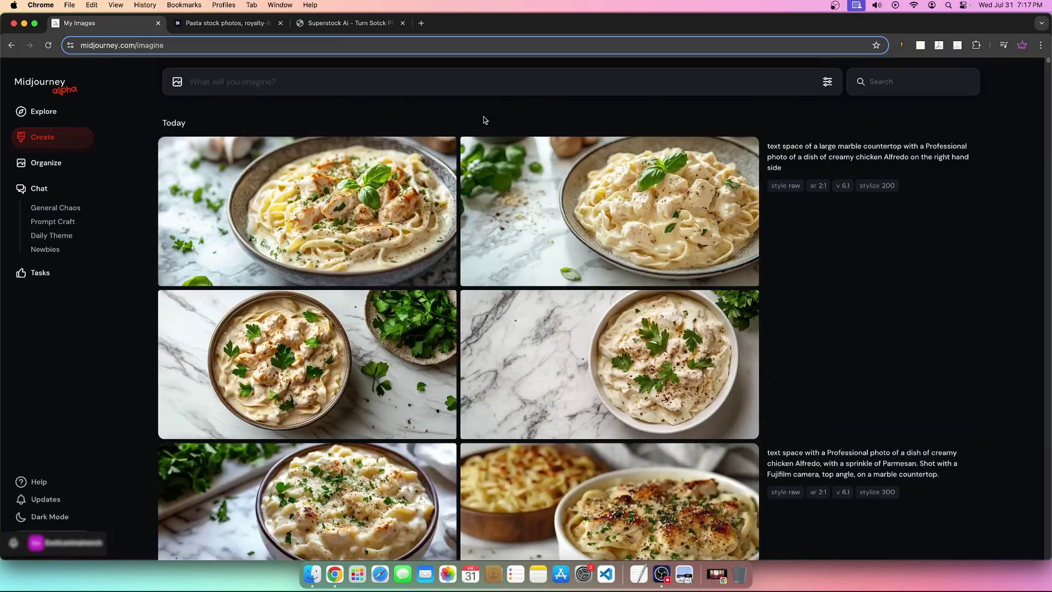
{"action": "left_click", "coordinate": [647, 369]}
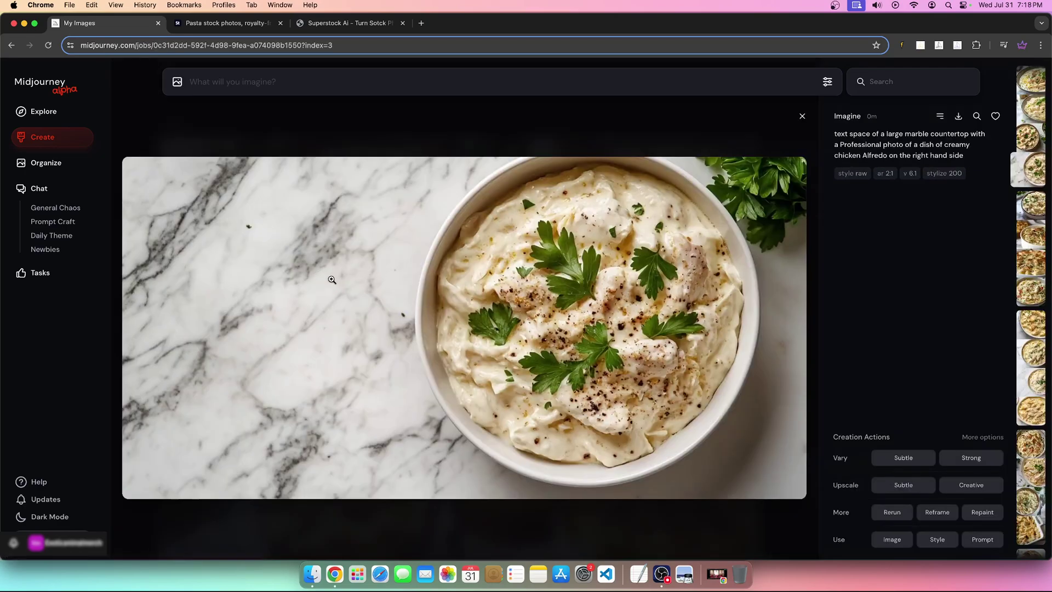
Step: Compare the enlarged fourth marble countertop image and its prompt with the other images in the set
{"action": "left_click", "coordinate": [651, 125]}
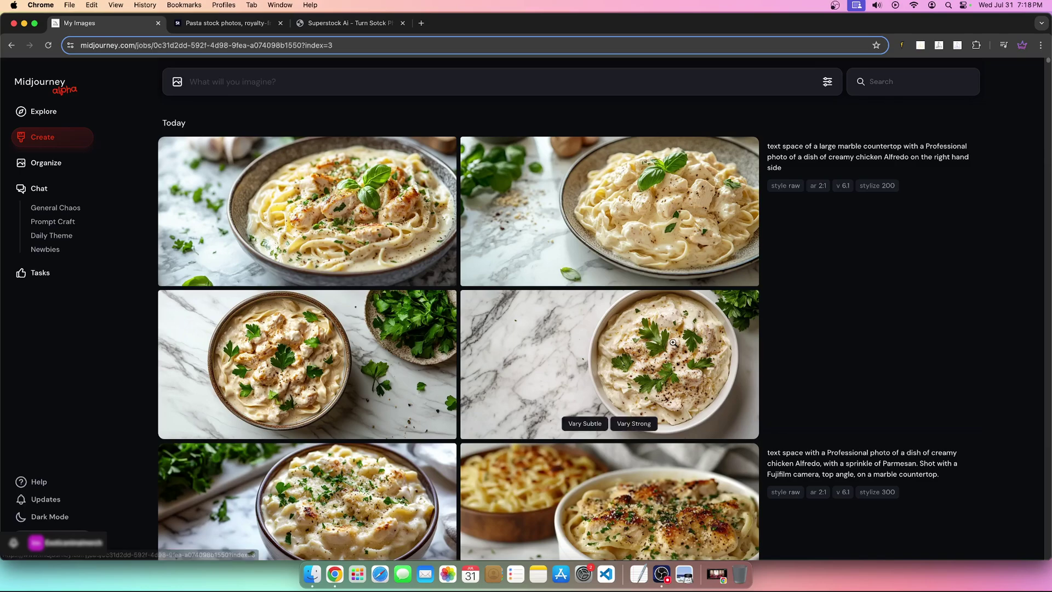
{"action": "left_click", "coordinate": [636, 328]}
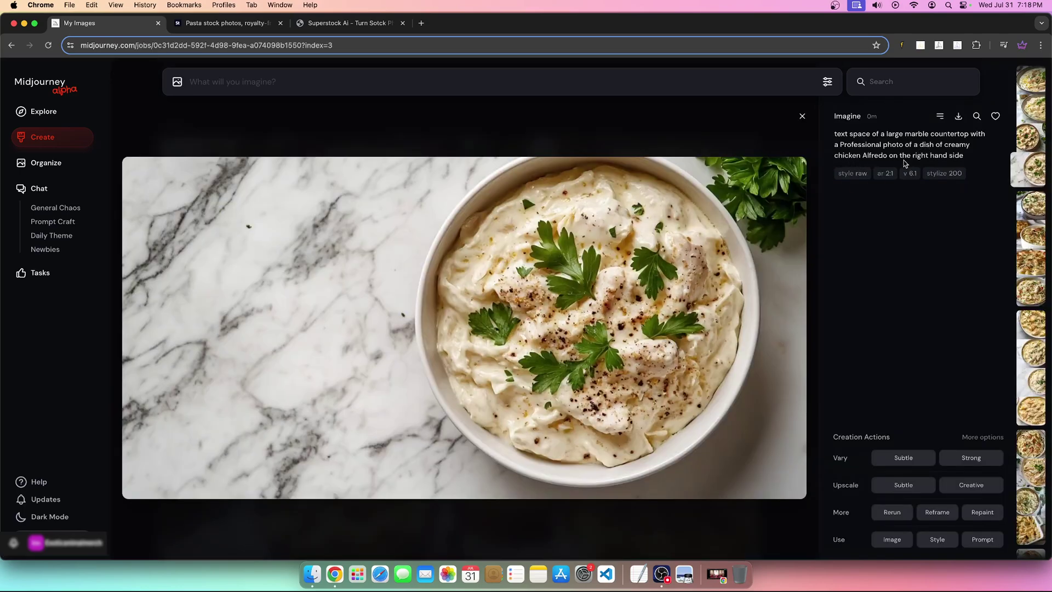
{"action": "left_click", "coordinate": [738, 140]}
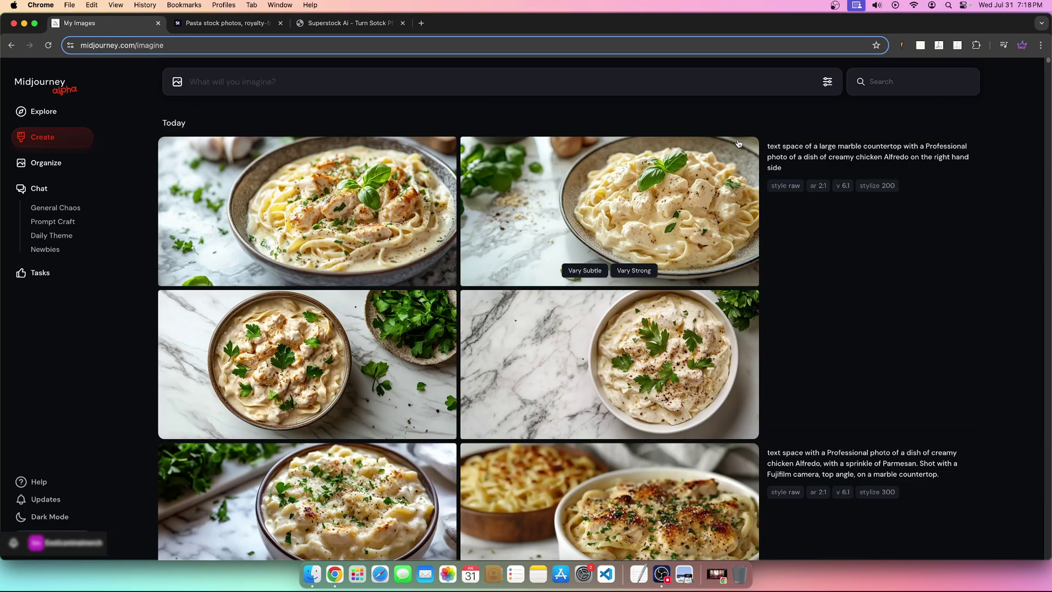
{"action": "left_click", "coordinate": [679, 343]}
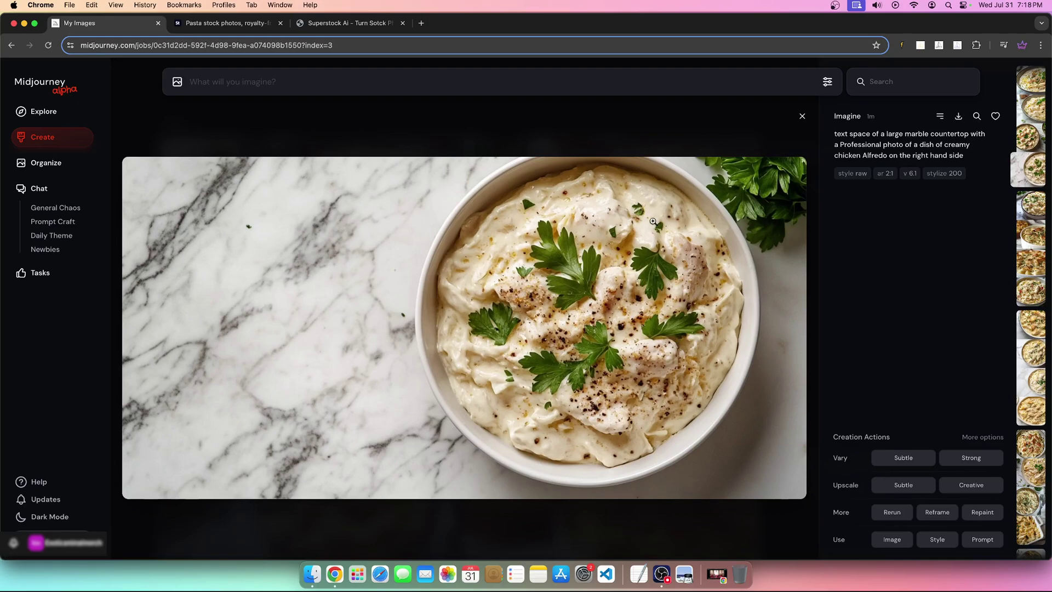
{"action": "left_click", "coordinate": [739, 140]}
Step: Examine the third, second and first images of the stylize 200 set enlarged and review their prompt wording
{"action": "left_click", "coordinate": [333, 335]}
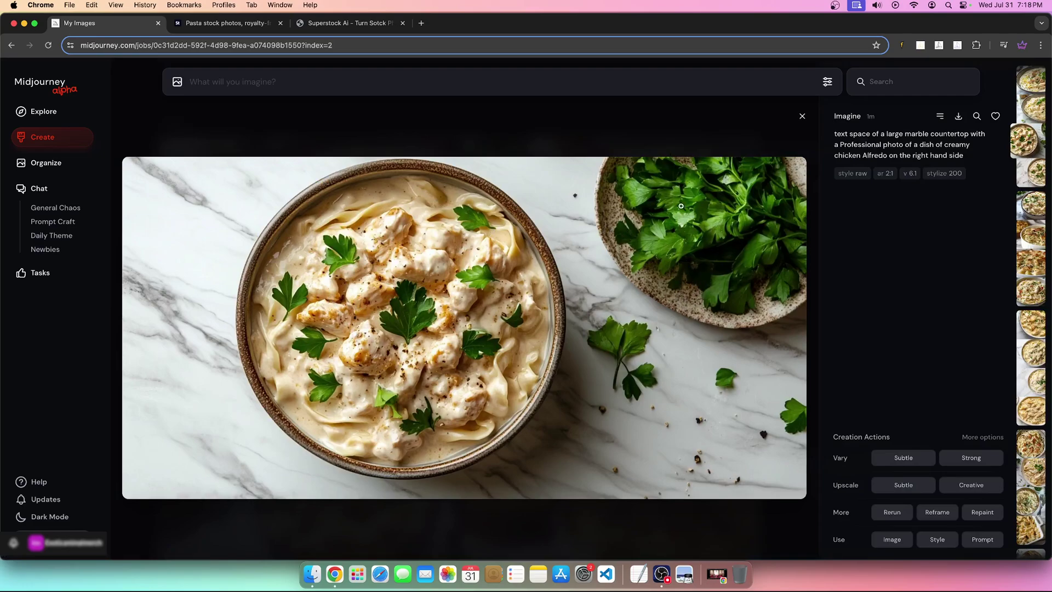
{"action": "left_click", "coordinate": [688, 129]}
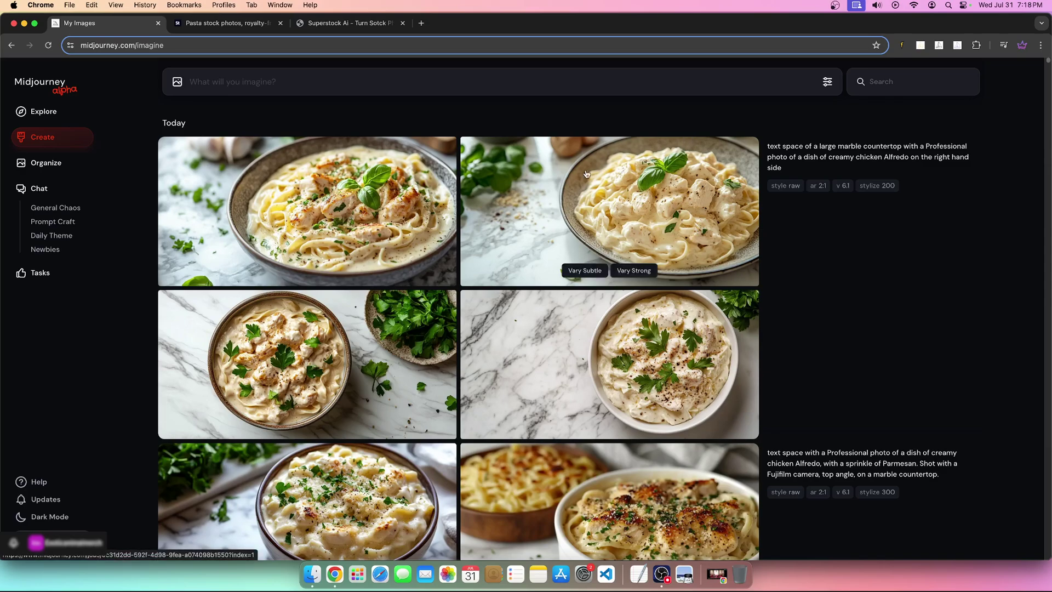
{"action": "left_click", "coordinate": [566, 212]}
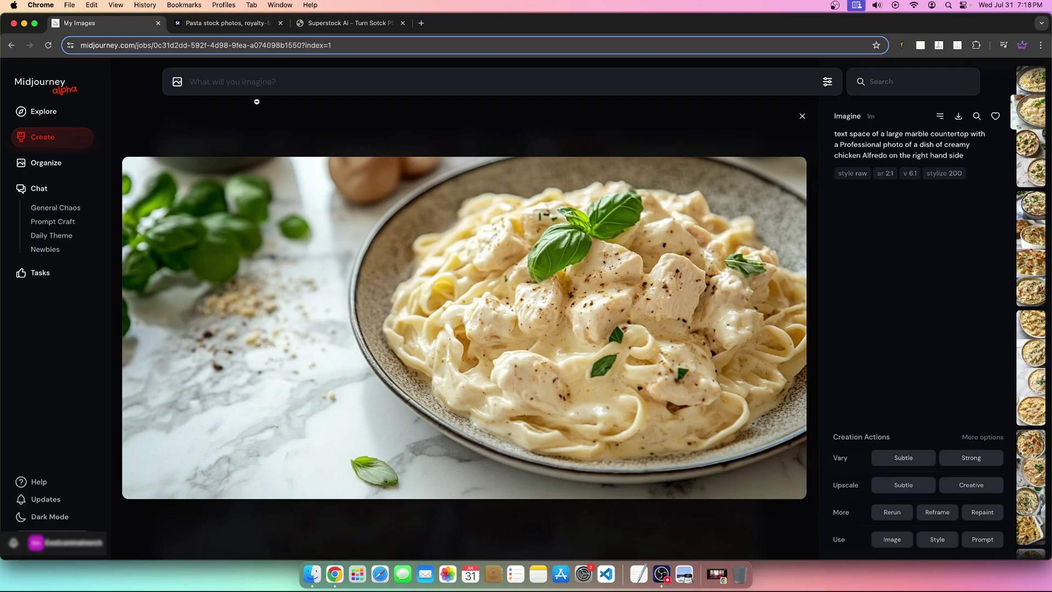
{"action": "left_click", "coordinate": [11, 45]}
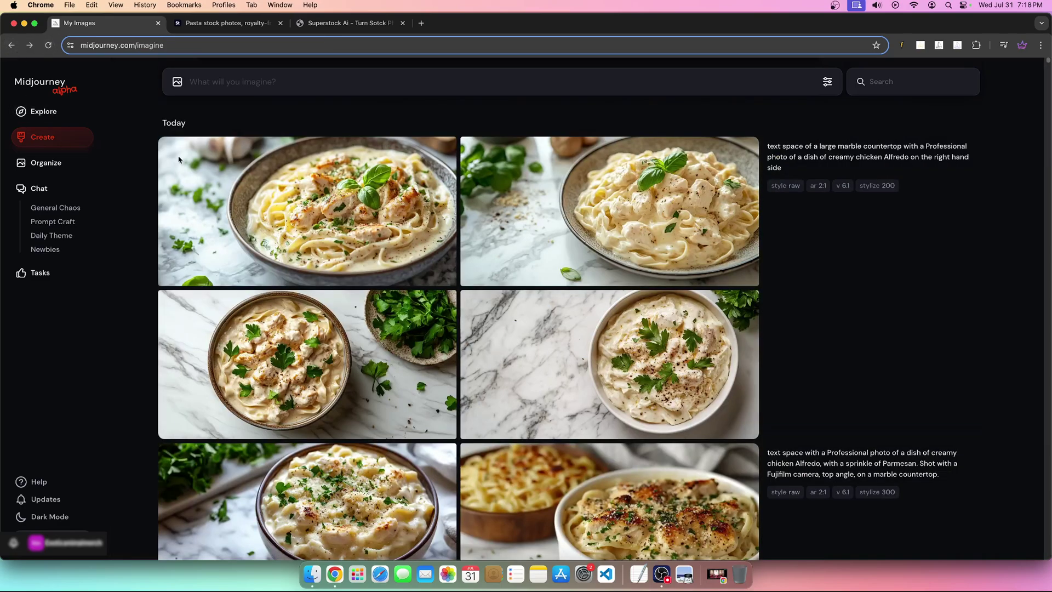
{"action": "left_click", "coordinate": [239, 167]}
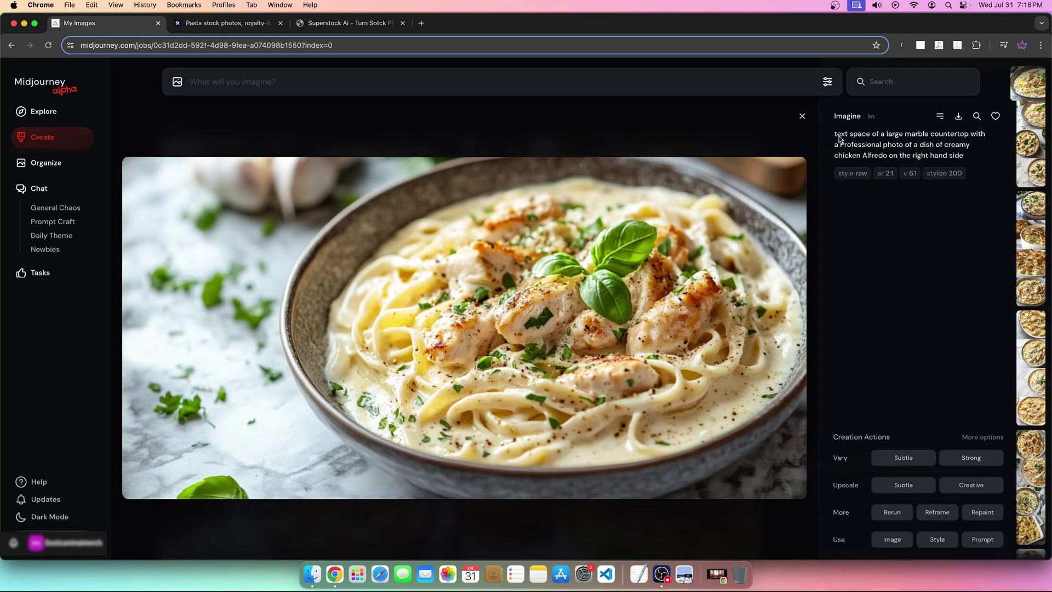
{"action": "left_click_drag", "start_coordinate": [833, 134], "coordinate": [945, 165]}
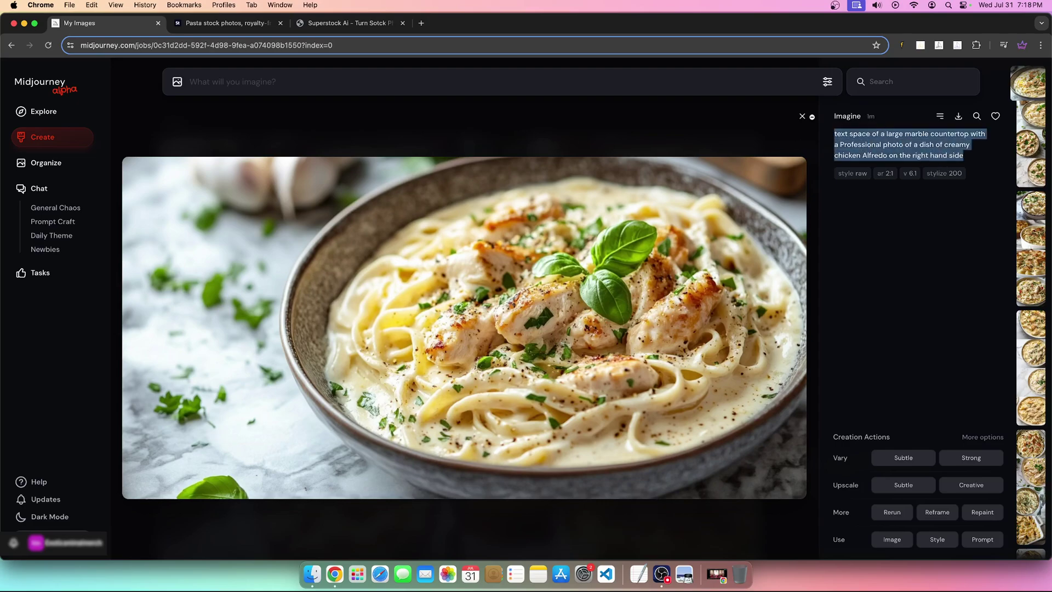
{"action": "left_click", "coordinate": [802, 116]}
Step: Reuse the large marble countertop prompt with its parameters style raw, ar 2:1, v 6.1 and stylize 200
{"action": "left_click", "coordinate": [817, 163]}
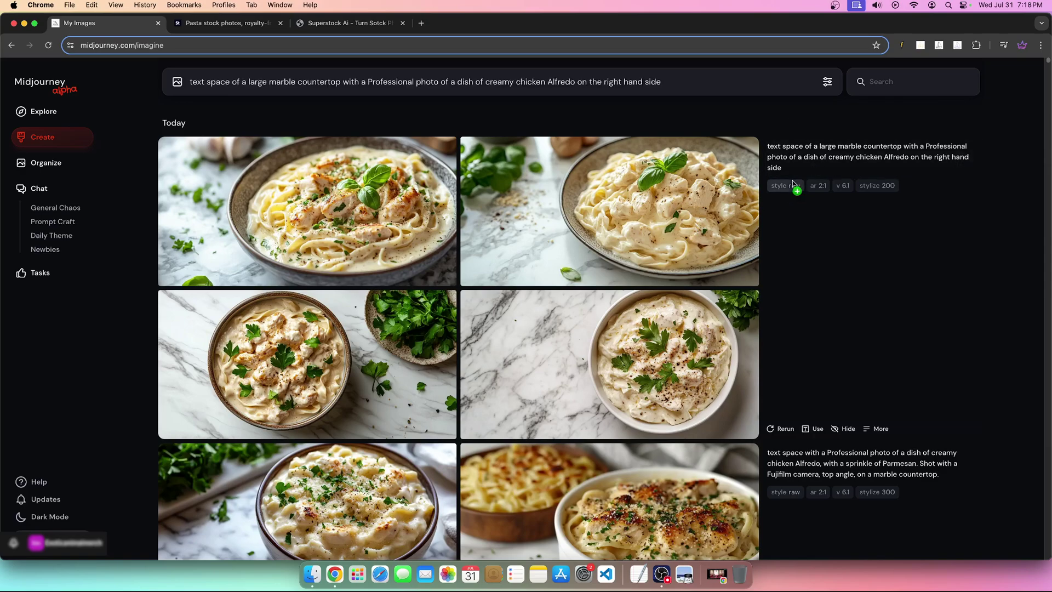
{"action": "left_click", "coordinate": [784, 186]}
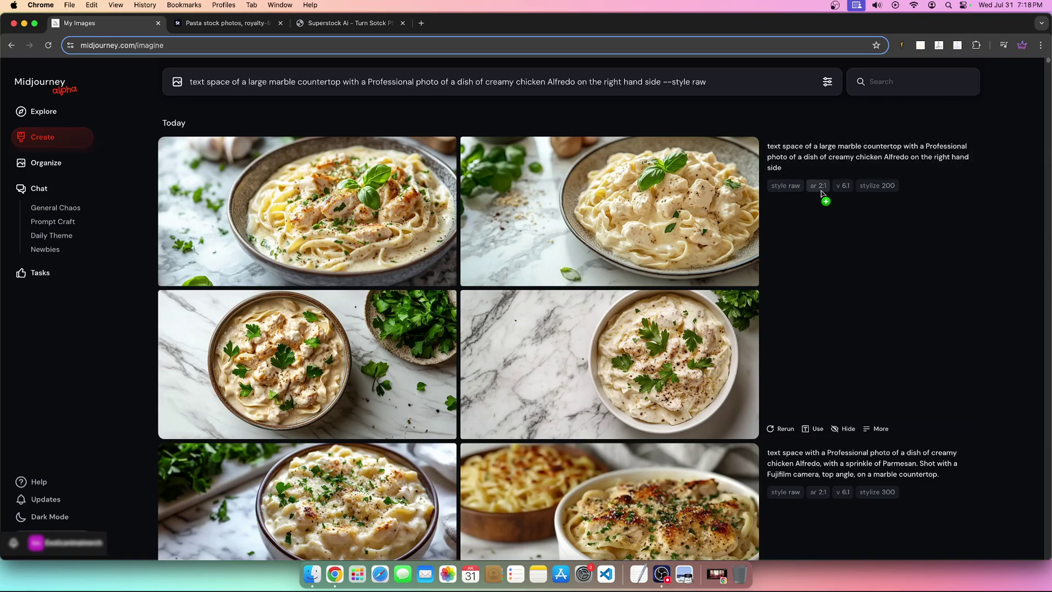
{"action": "left_click", "coordinate": [819, 188]}
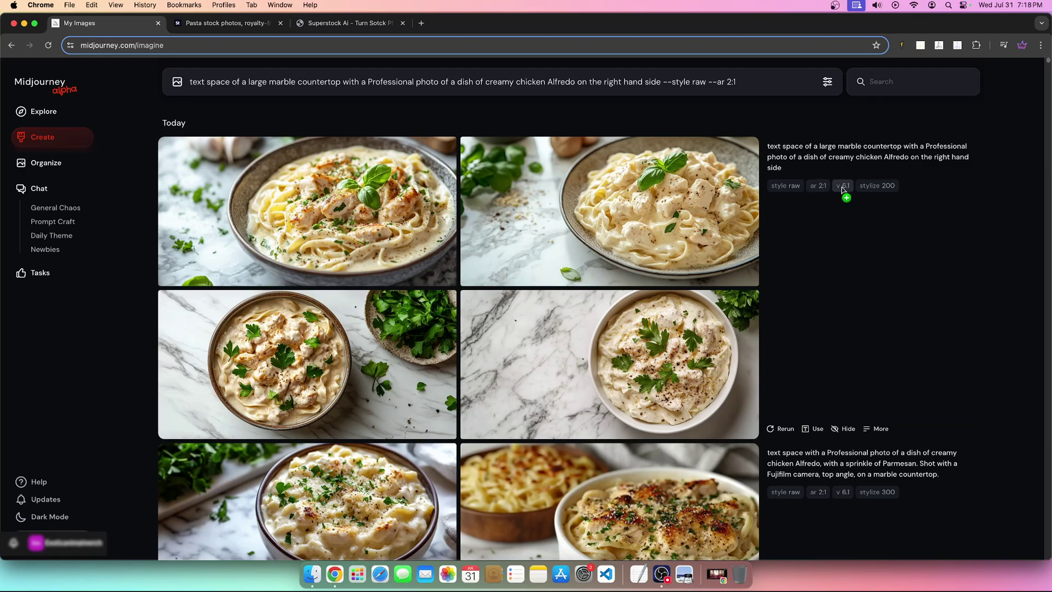
{"action": "left_click", "coordinate": [843, 186]}
{"action": "left_click", "coordinate": [869, 187]}
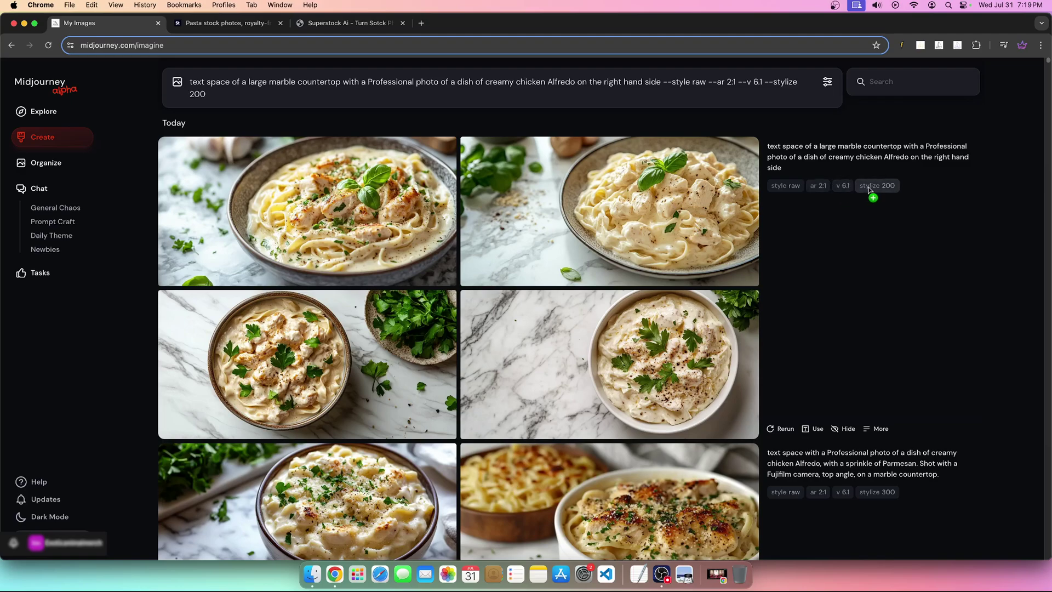
Step: Set the prompt's stylize value to 100 and submit it for generation
{"action": "left_click", "coordinate": [194, 94]}
{"action": "key", "text": "BackSpace"}
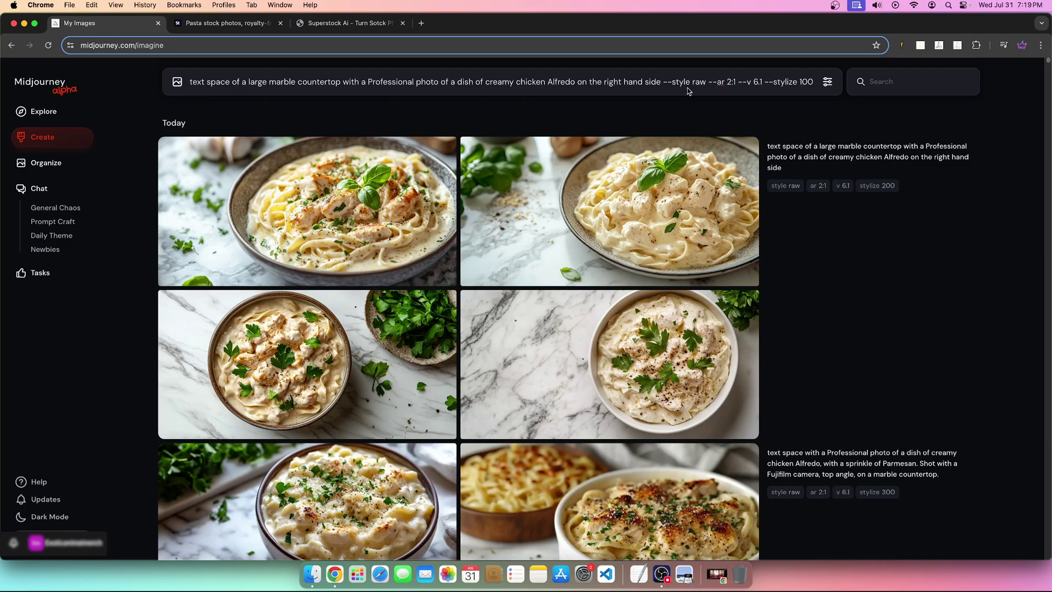
{"action": "type", "text": "1"}
{"action": "key", "text": "Return"}
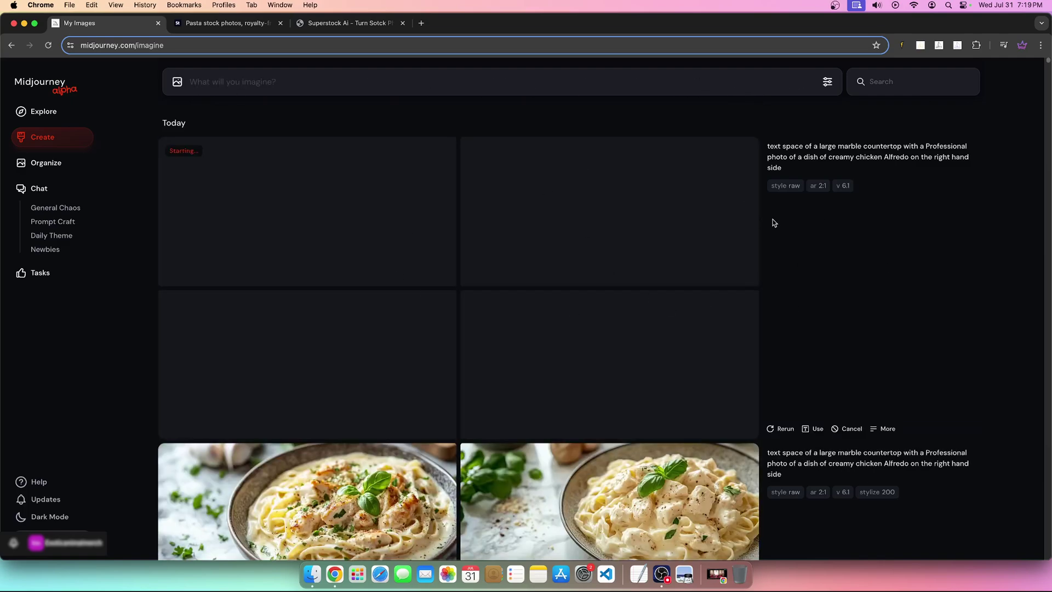
Step: Reuse the newly submitted prompt with its parameters style raw, ar 2:1 and v 6.1
{"action": "left_click", "coordinate": [816, 165]}
{"action": "left_click", "coordinate": [785, 185]}
{"action": "left_click", "coordinate": [818, 185]}
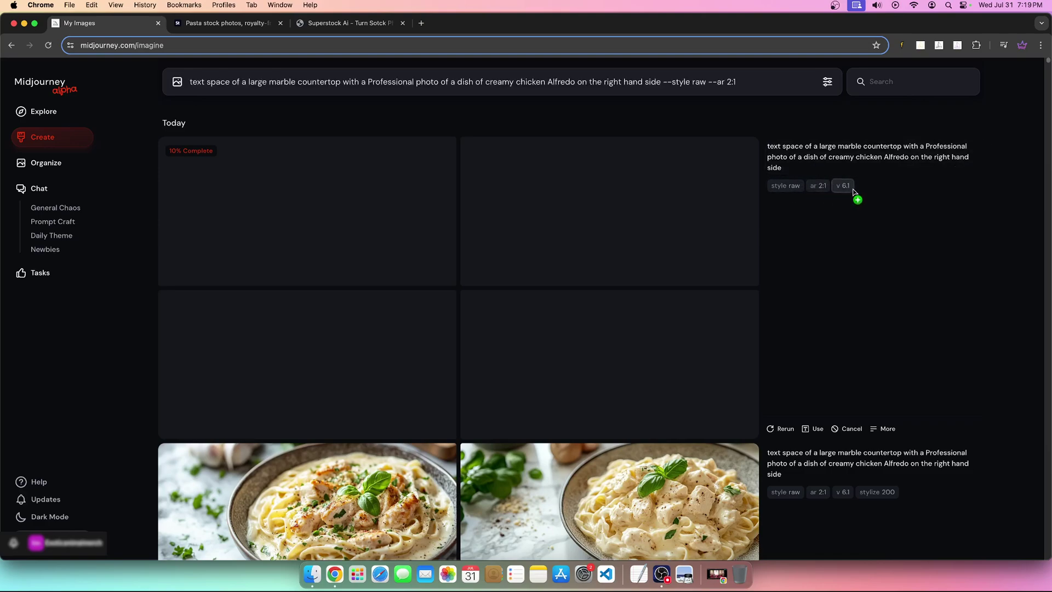
{"action": "left_click", "coordinate": [842, 185]}
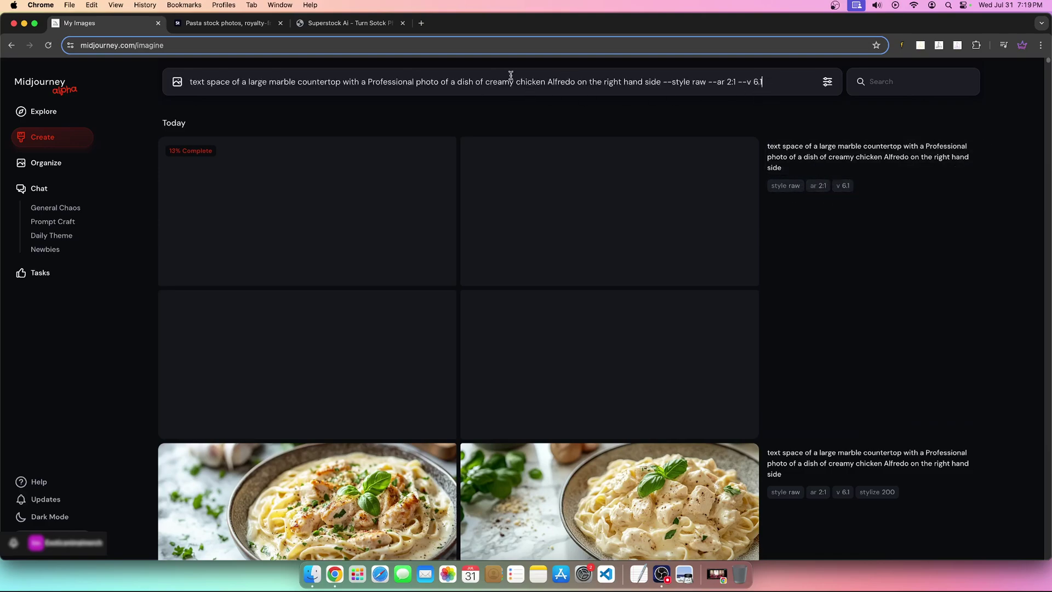
Step: Add the word "pasta" after "creamy chicken Alfredo" in the prompt
{"action": "left_click", "coordinate": [576, 82]}
{"action": "type", "text": "s"}
{"action": "key", "text": "BackSpace"}
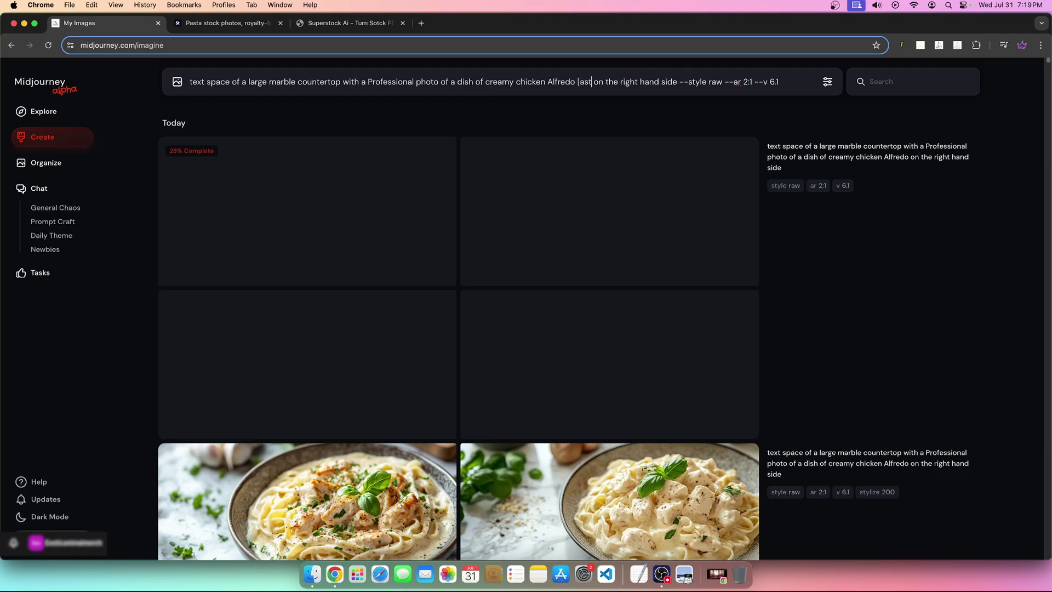
{"action": "type", "text": "pasta"}
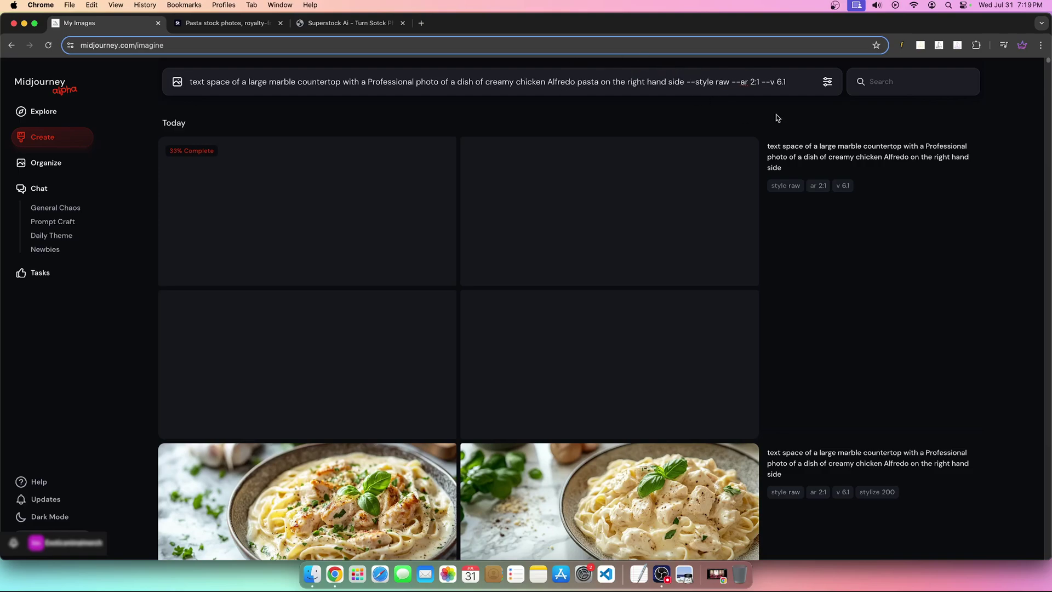
Step: Append the quality parameter --q 1 to the prompt and submit it for generation
{"action": "left_click", "coordinate": [794, 80]}
{"action": "scroll", "coordinate": [804, 281], "scroll_direction": "down", "scroll_amount": 4}
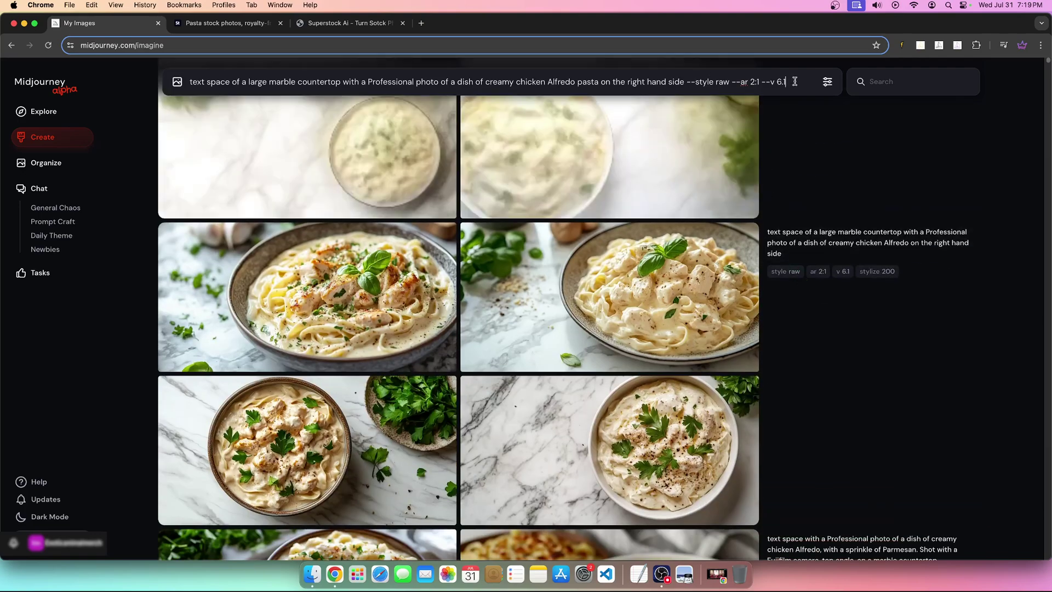
{"action": "type", "text": "--q 1"}
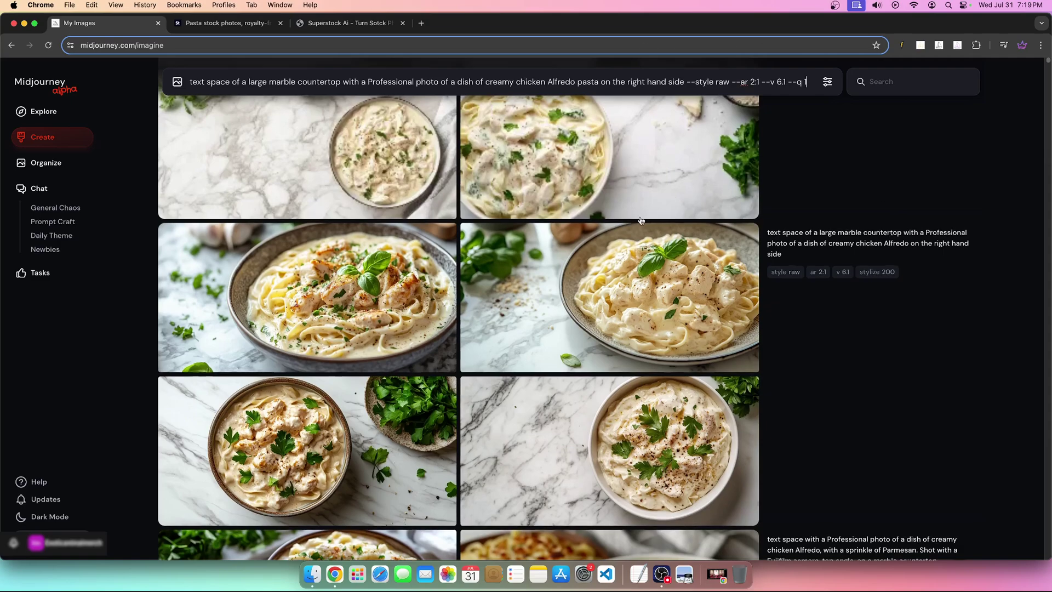
{"action": "scroll", "coordinate": [462, 275], "scroll_direction": "up", "scroll_amount": 4}
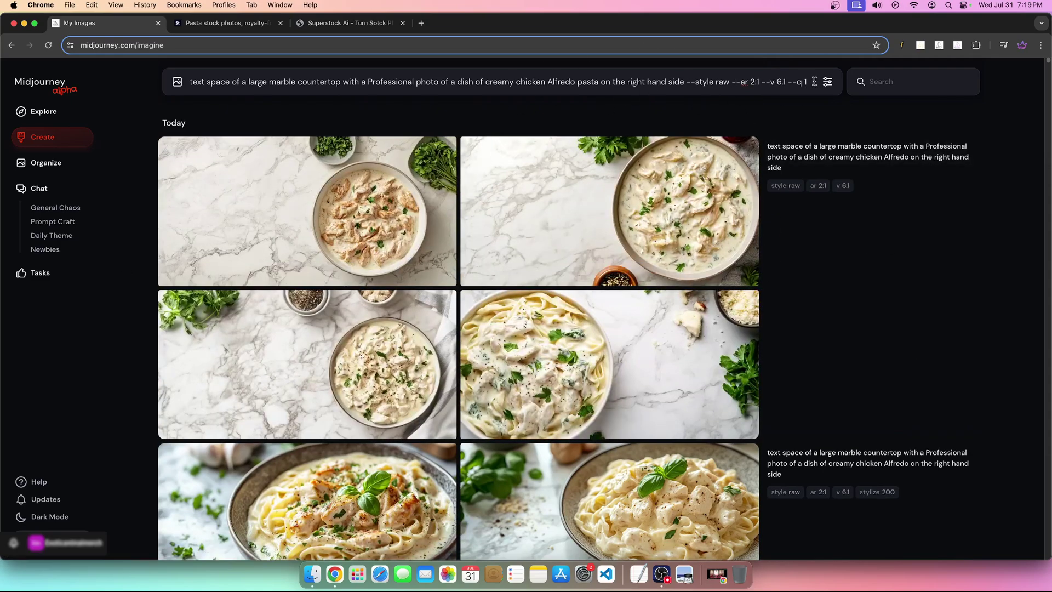
{"action": "key", "text": "Return"}
Step: Review the finished set submitted with stylize 100, its parameters and the current stylization setting
{"action": "scroll", "coordinate": [517, 232], "scroll_direction": "down", "scroll_amount": 4}
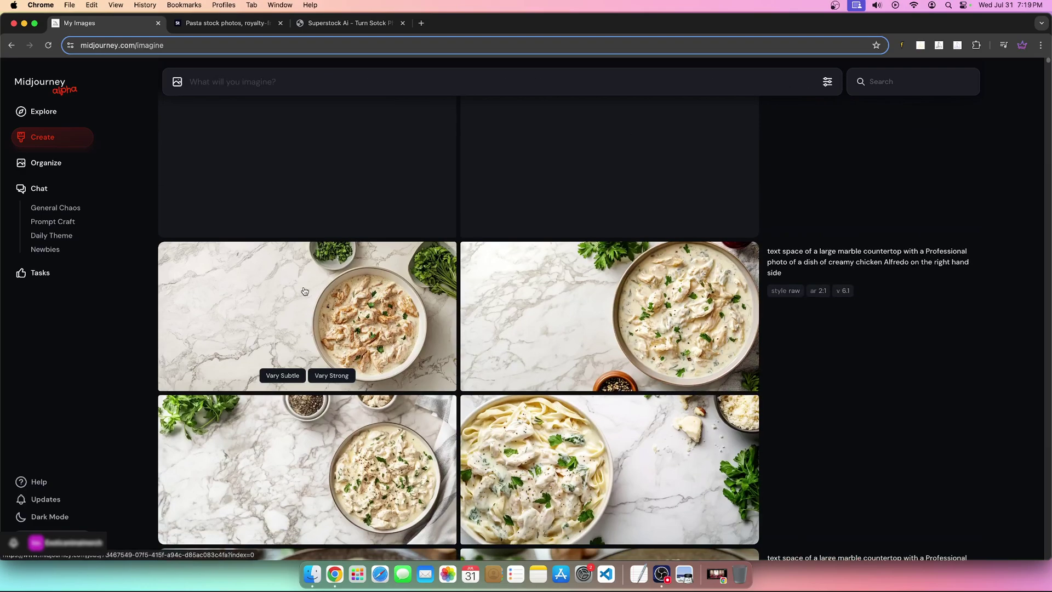
{"action": "scroll", "coordinate": [630, 274], "scroll_direction": "down", "scroll_amount": 2}
{"action": "mouse_move", "coordinate": [769, 187]}
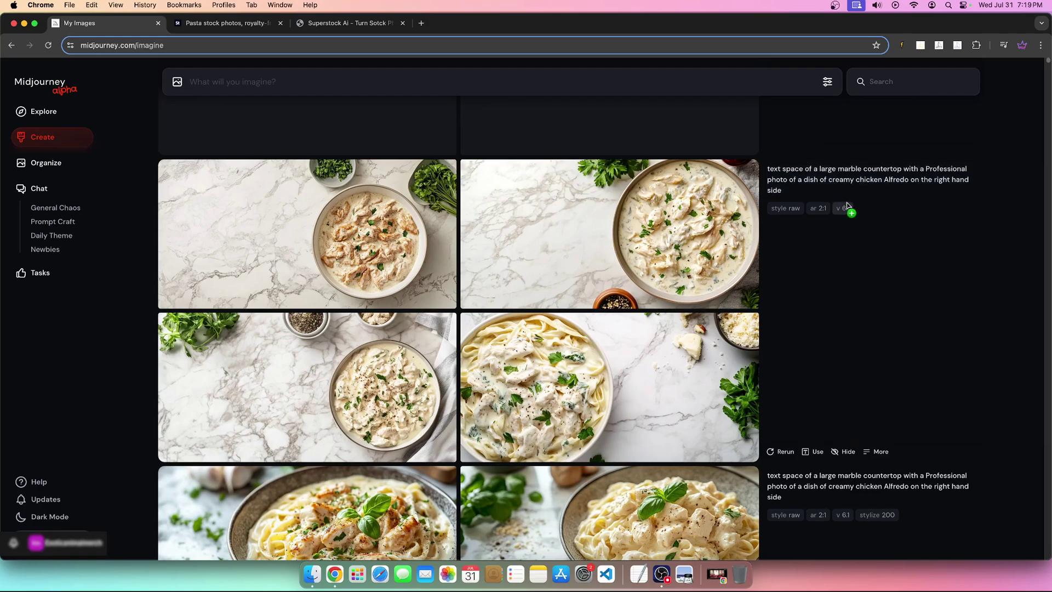
{"action": "left_click", "coordinate": [827, 82]}
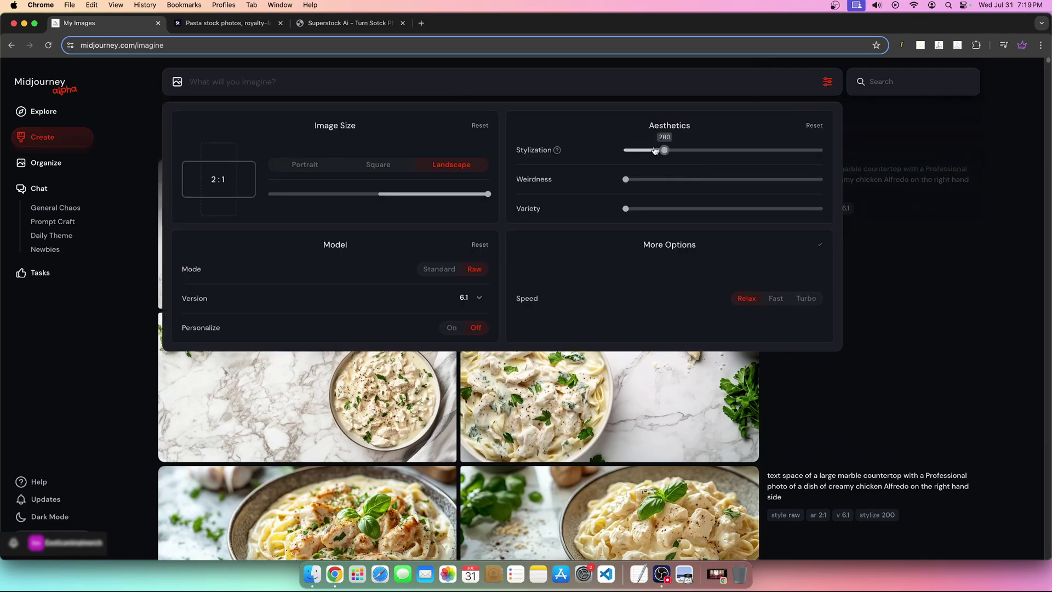
{"action": "left_click", "coordinate": [904, 207]}
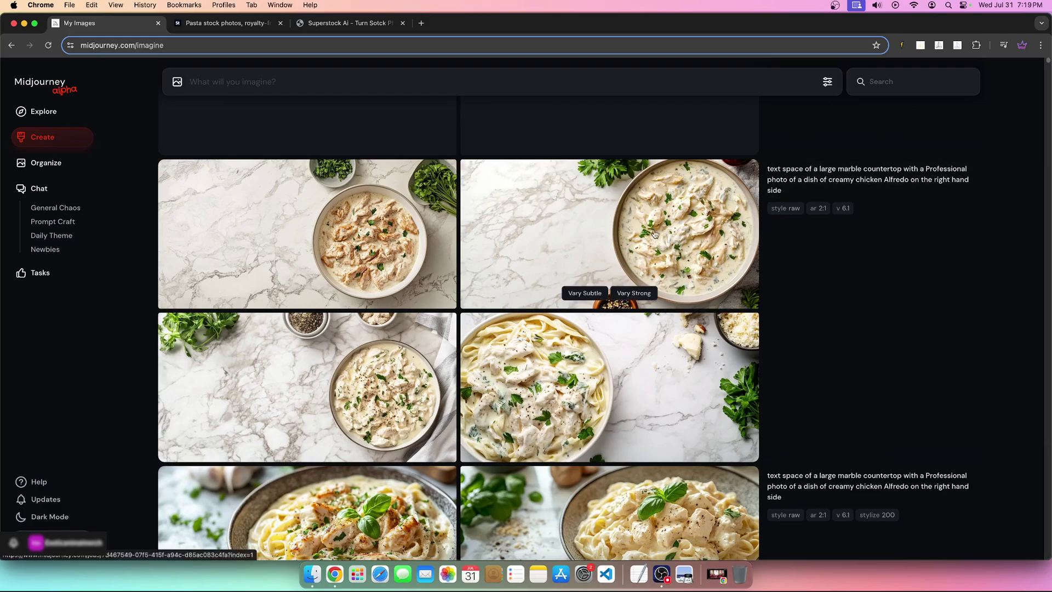
Step: View all four images of that set enlarged in turn and compare their empty marble areas
{"action": "left_click", "coordinate": [351, 250]}
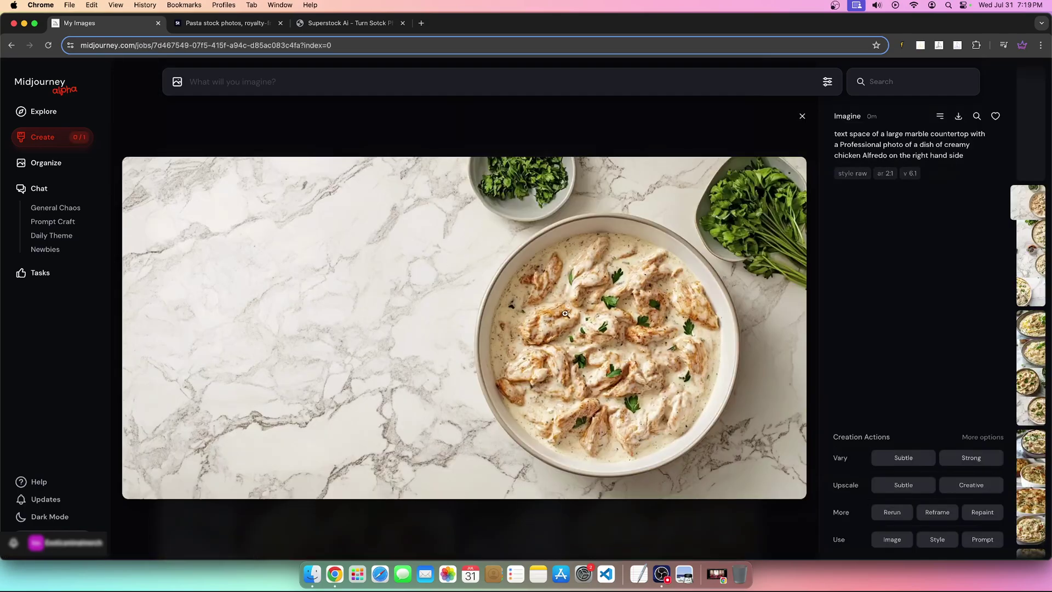
{"action": "key", "text": "Right"}
{"action": "key", "text": "Right"}
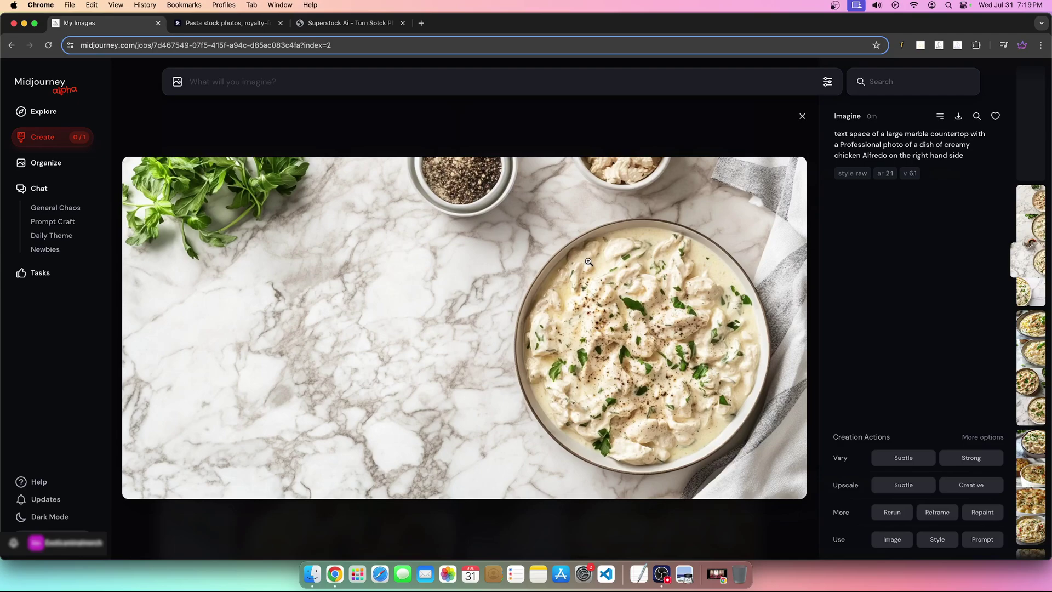
{"action": "key", "text": "Right"}
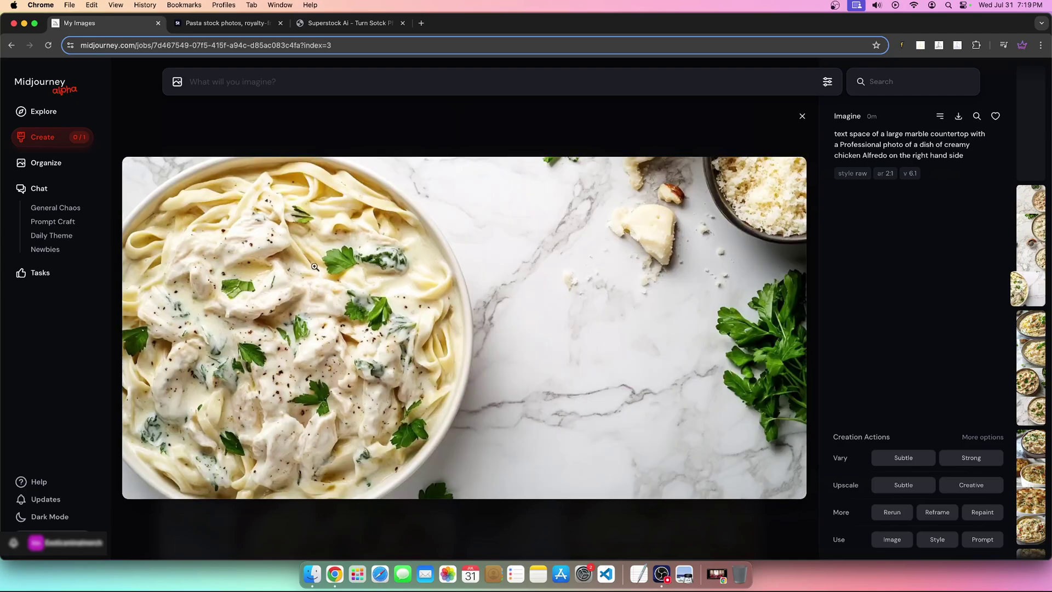
{"action": "key", "text": "Escape"}
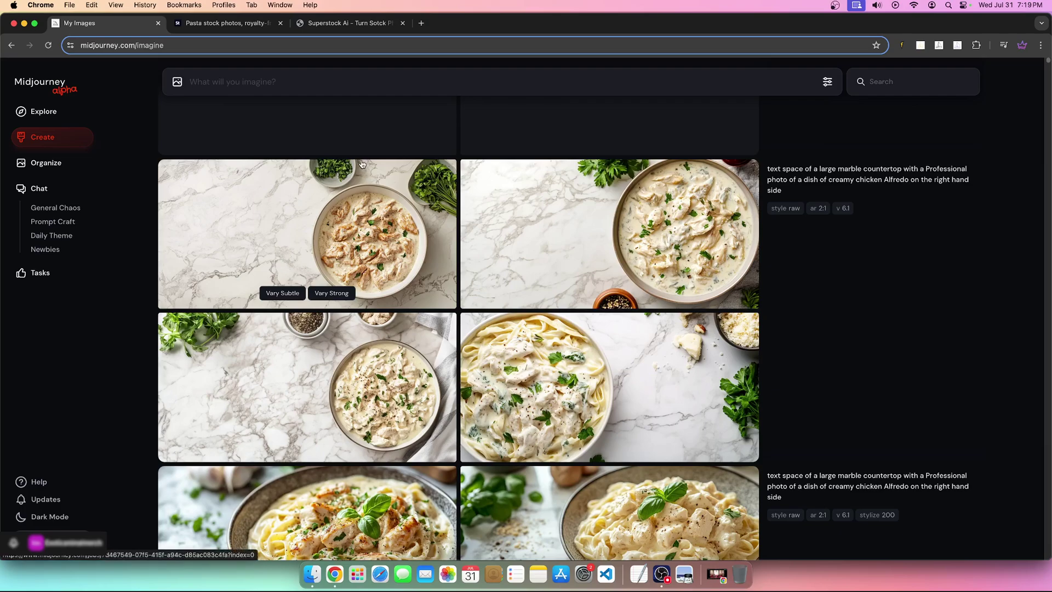
Step: Submit a Creative upscale of the set's third image and review the new chicken Alfredo pasta set
{"action": "left_click", "coordinate": [306, 384]}
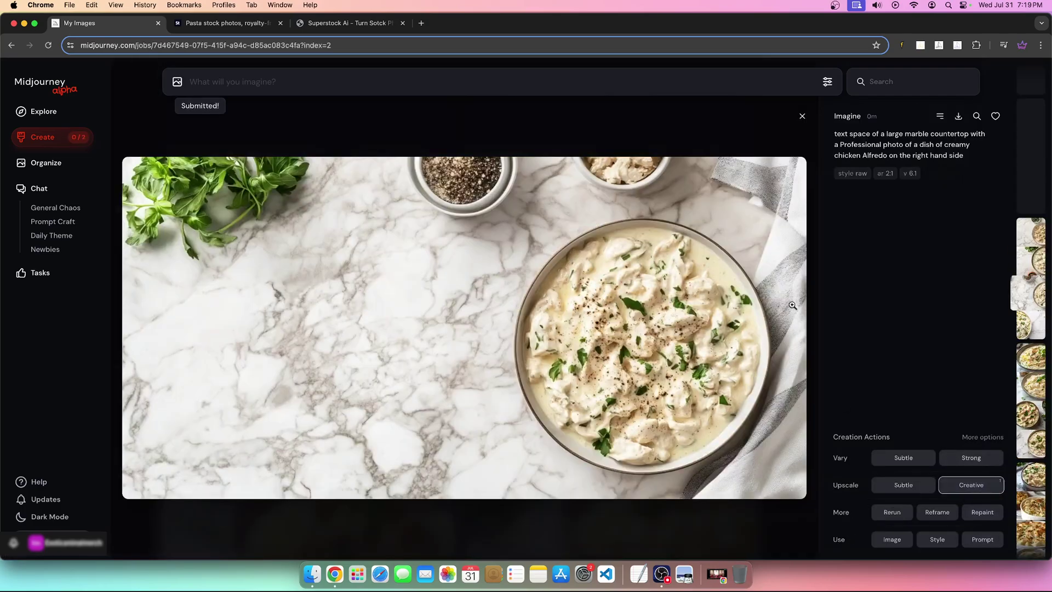
{"action": "key", "text": "Escape"}
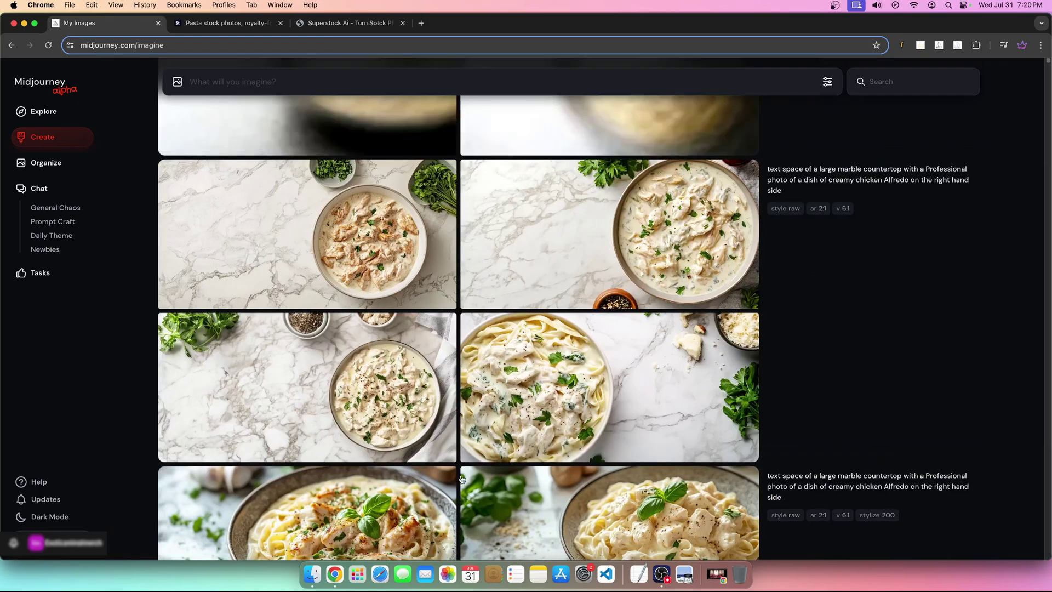
{"action": "scroll", "coordinate": [386, 392], "scroll_direction": "down", "scroll_amount": 2}
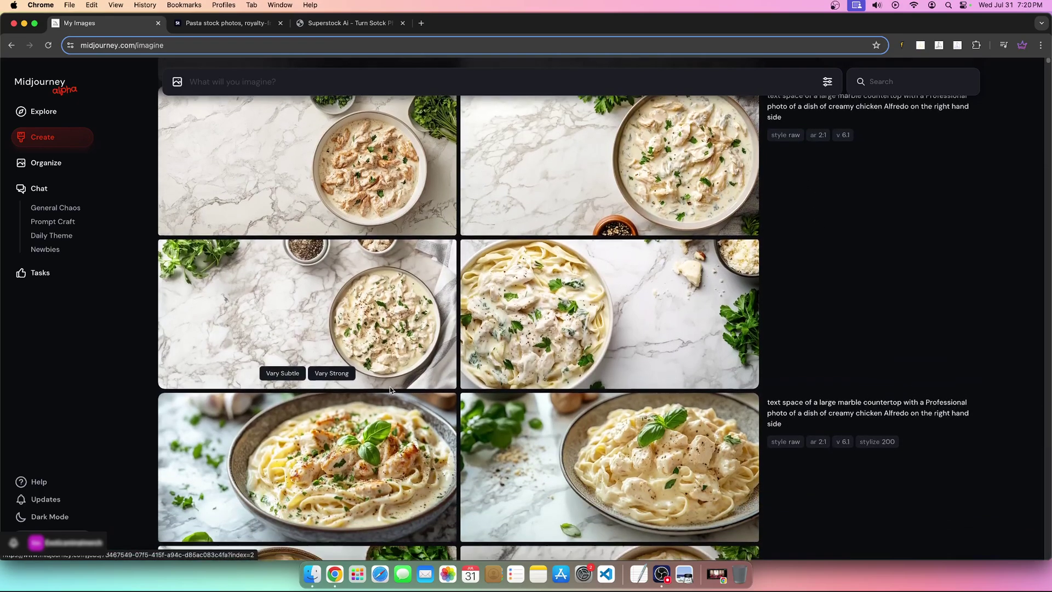
{"action": "scroll", "coordinate": [603, 372], "scroll_direction": "up", "scroll_amount": 5}
{"action": "scroll", "coordinate": [602, 411], "scroll_direction": "up", "scroll_amount": 3}
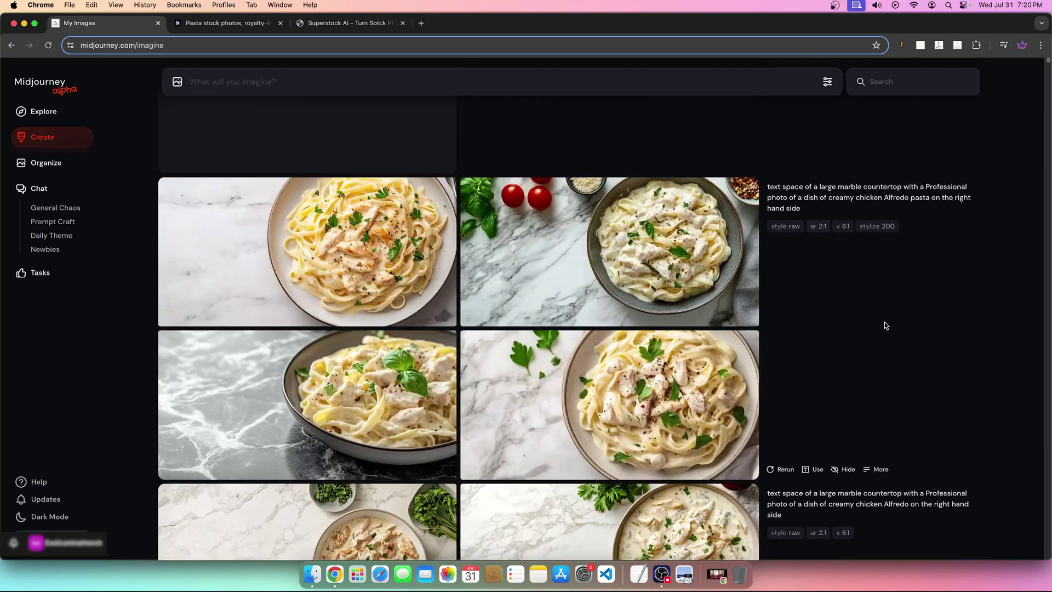
Step: Reuse the prompt of the "creamy chicken Alfredo on the right hand side" set with its style raw, ar 2:1 and v 6.1 parameters
{"action": "mouse_move", "coordinate": [755, 301]}
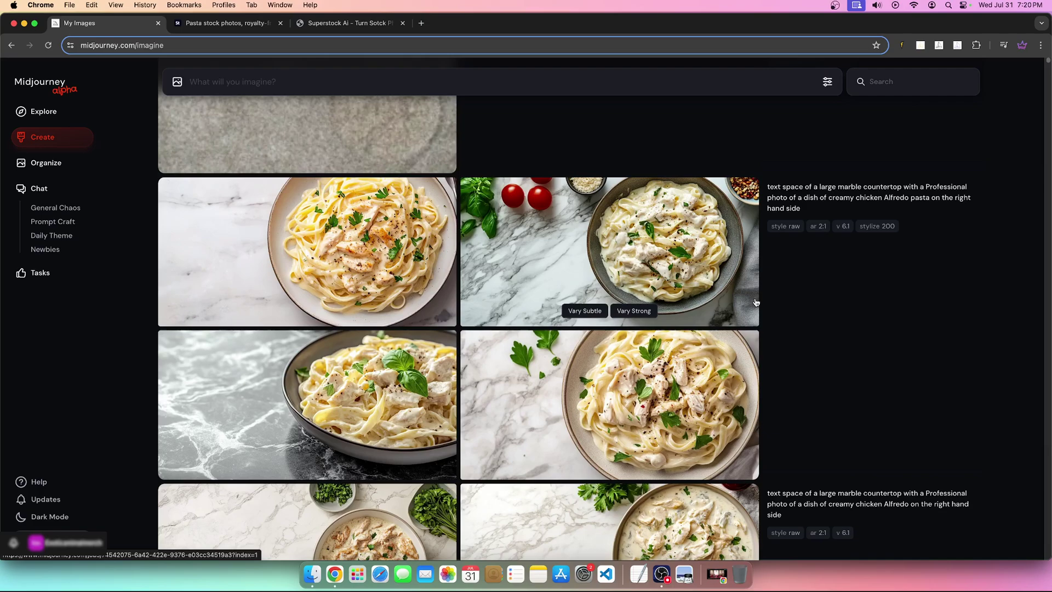
{"action": "left_click_drag", "start_coordinate": [750, 312], "coordinate": [855, 220]}
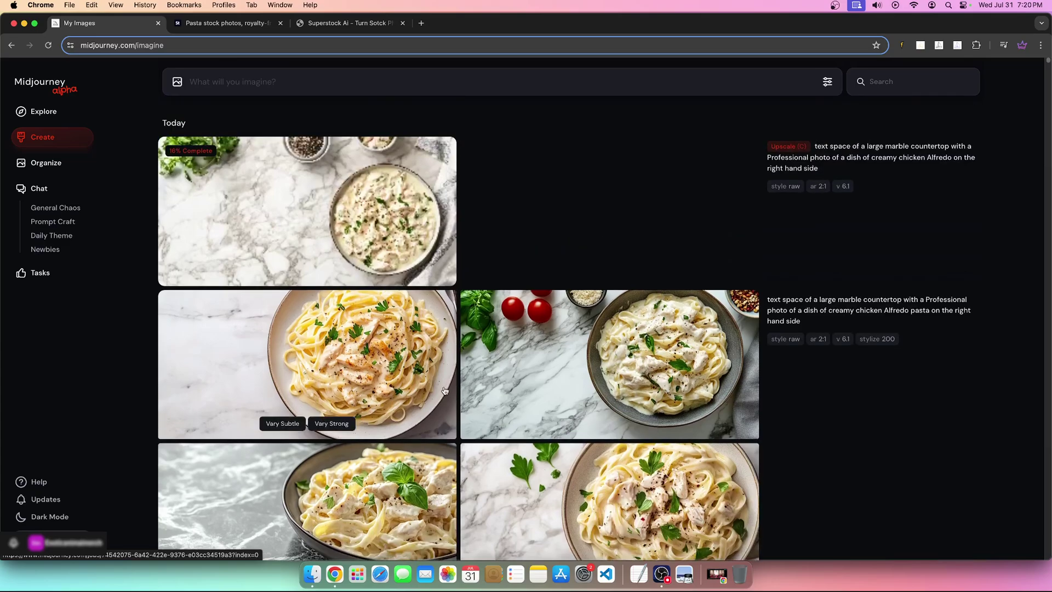
{"action": "scroll", "coordinate": [444, 390], "scroll_direction": "down", "scroll_amount": 5}
{"action": "left_click", "coordinate": [806, 170]}
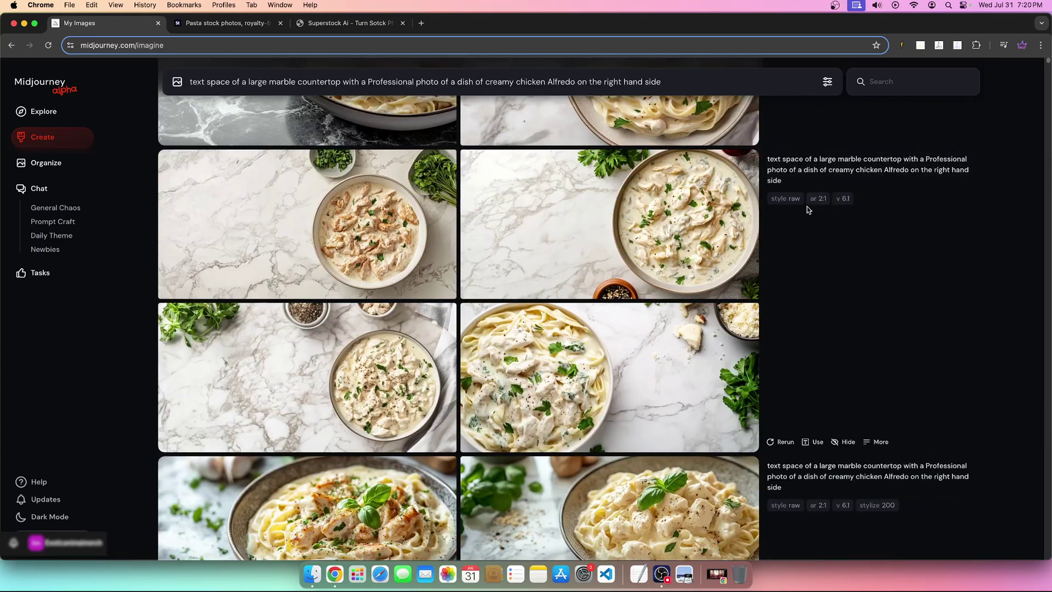
{"action": "left_click", "coordinate": [785, 198]}
{"action": "left_click", "coordinate": [818, 198]}
{"action": "left_click", "coordinate": [842, 199]}
Step: View the first image of the stylize 200 pasta set enlarged and compare it with the neighbouring images
{"action": "scroll", "coordinate": [679, 252], "scroll_direction": "up", "scroll_amount": 4}
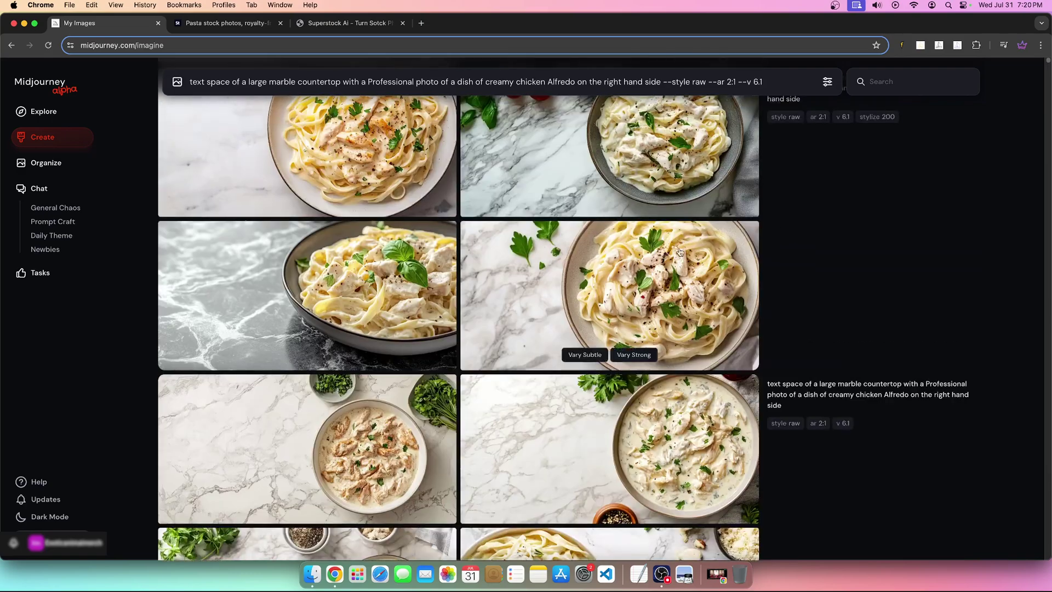
{"action": "scroll", "coordinate": [679, 252], "scroll_direction": "up", "scroll_amount": 3}
{"action": "left_click", "coordinate": [357, 310]}
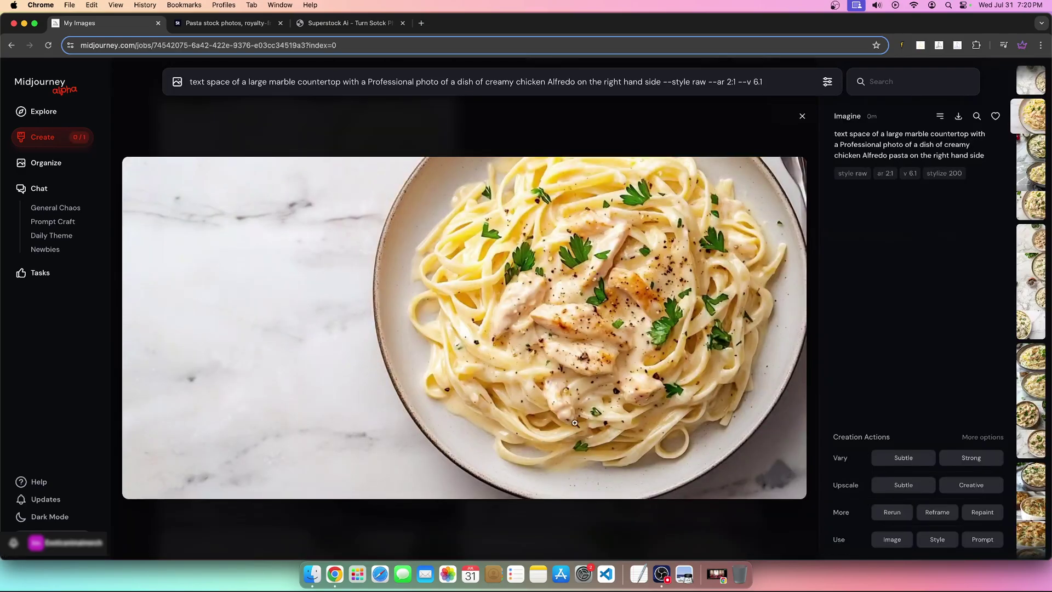
{"action": "key", "text": "Escape"}
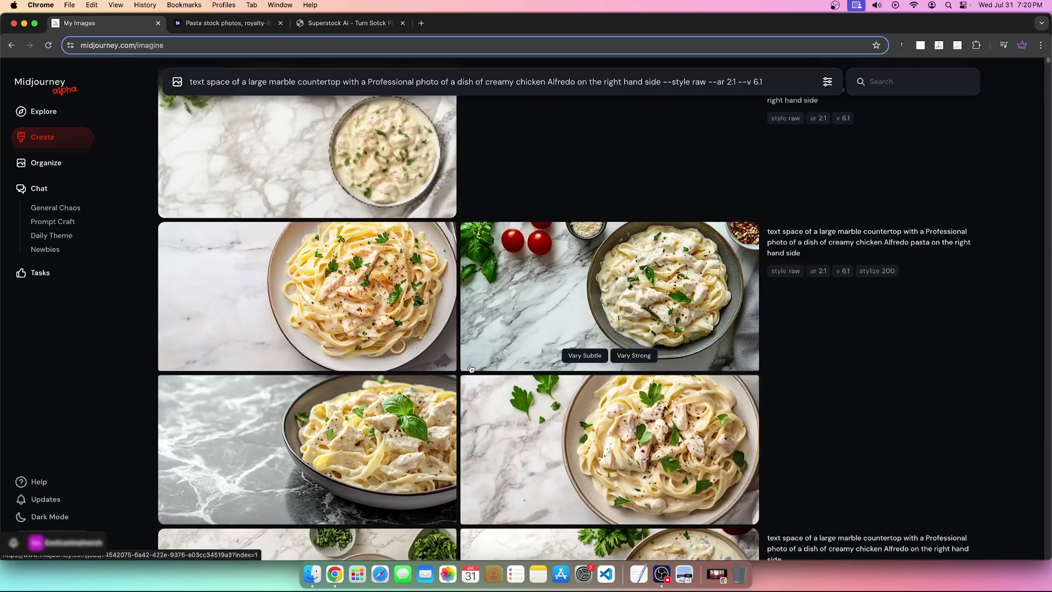
{"action": "scroll", "coordinate": [471, 368], "scroll_direction": "down", "scroll_amount": 2}
{"action": "scroll", "coordinate": [446, 366], "scroll_direction": "down", "scroll_amount": 4}
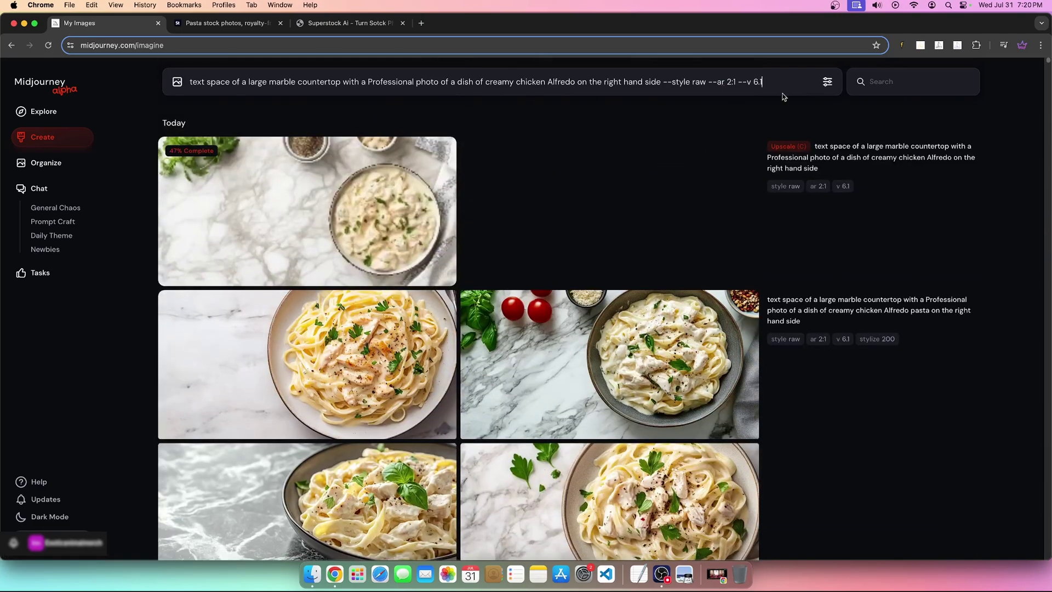
Step: Set stylization to 0, insert "pasta" after "Alfredo", add --q 1 to the prompt and submit it
{"action": "left_click", "coordinate": [824, 83]}
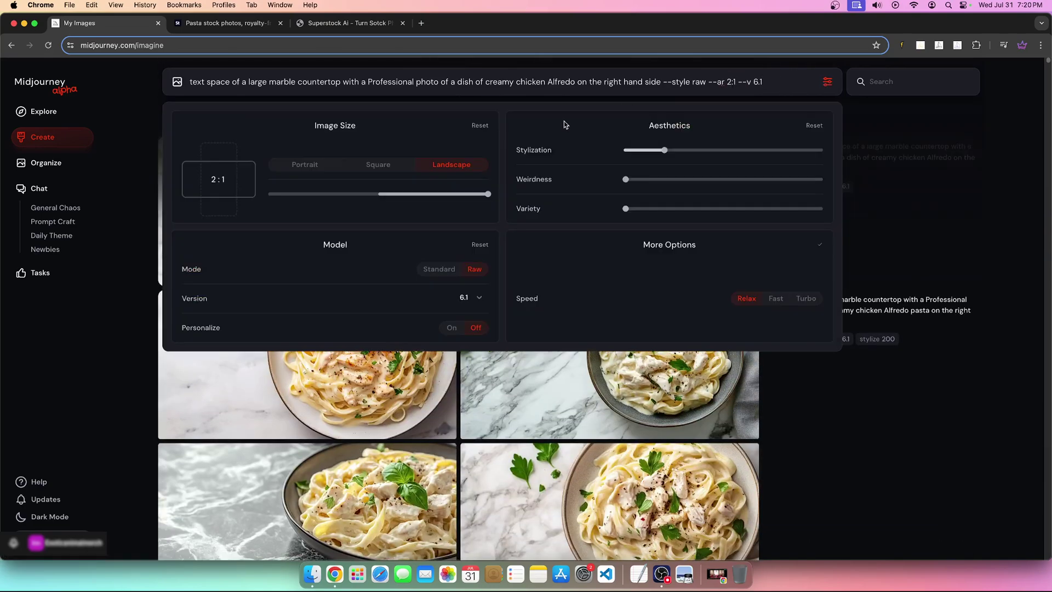
{"action": "left_click_drag", "start_coordinate": [663, 149], "coordinate": [630, 150]}
{"action": "left_click_drag", "start_coordinate": [429, 82], "coordinate": [570, 81]}
{"action": "left_click", "coordinate": [575, 82]}
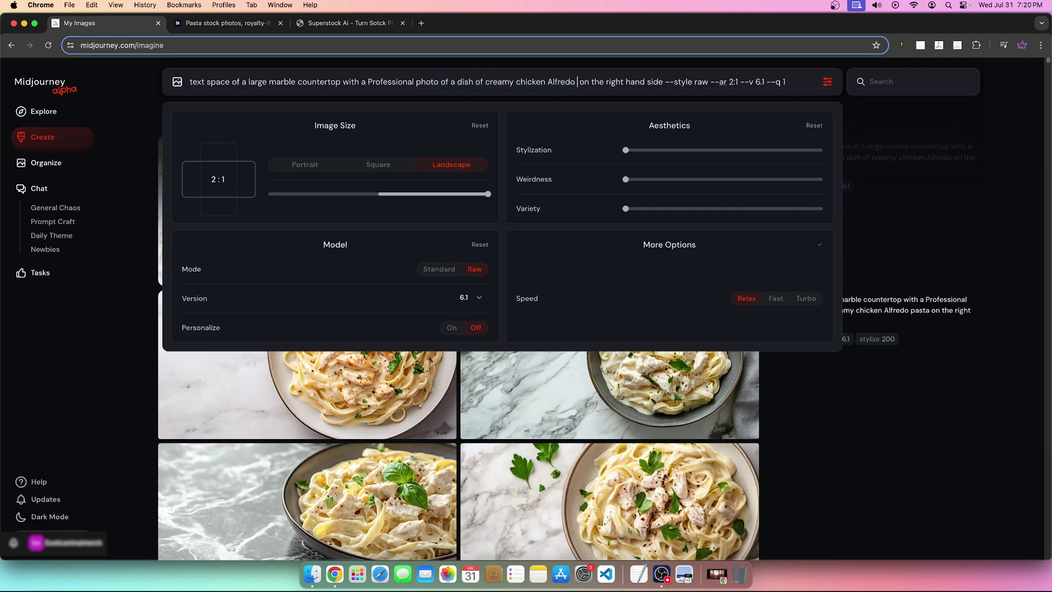
{"action": "type", "text": "pas "}
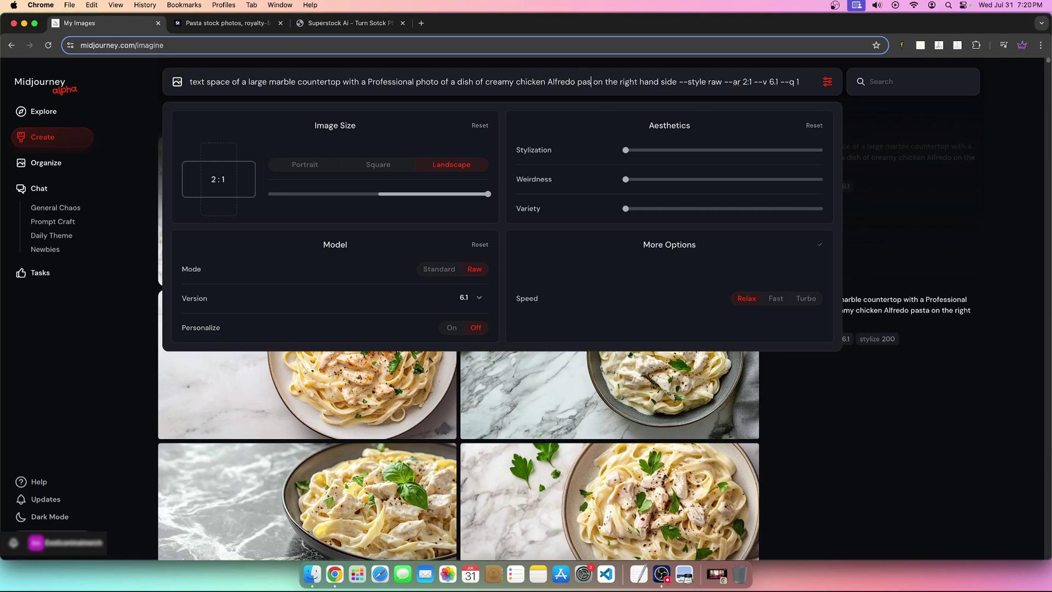
{"action": "type", "text": "ta"}
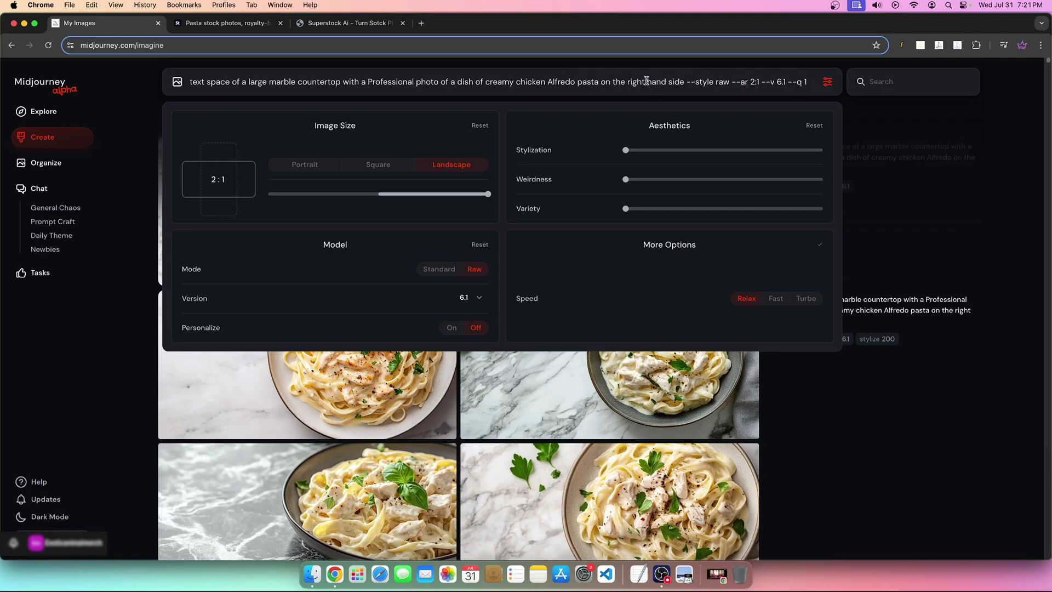
{"action": "key", "text": "Return"}
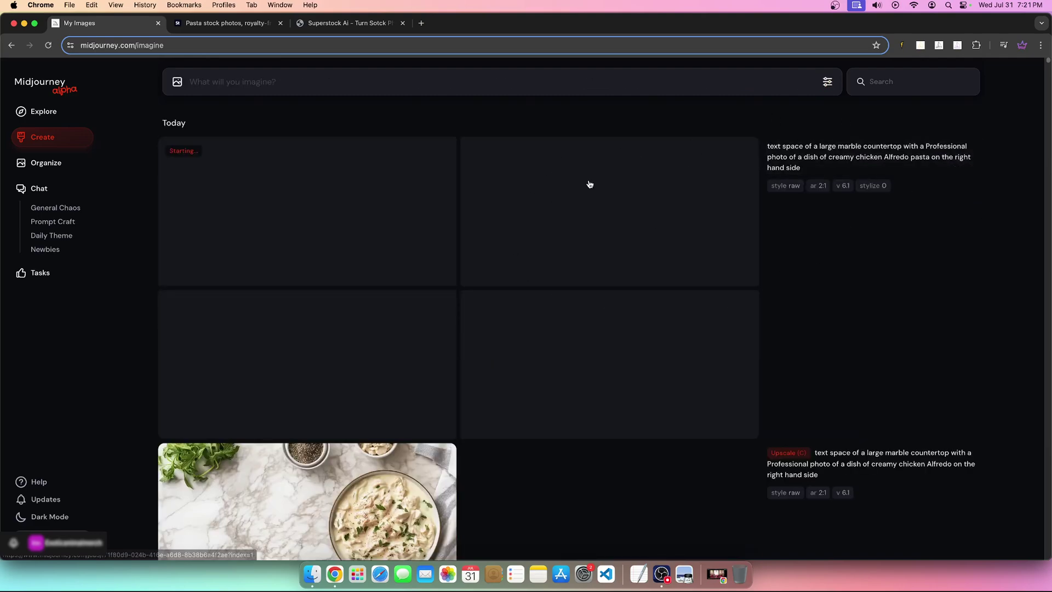
Step: Reuse the newly submitted pasta prompt with all its parameters, change its stylize value to 100 and submit it
{"action": "left_click", "coordinate": [784, 164]}
{"action": "left_click", "coordinate": [786, 185]}
{"action": "left_click", "coordinate": [818, 185]}
{"action": "left_click", "coordinate": [858, 186]}
{"action": "left_click", "coordinate": [842, 186]}
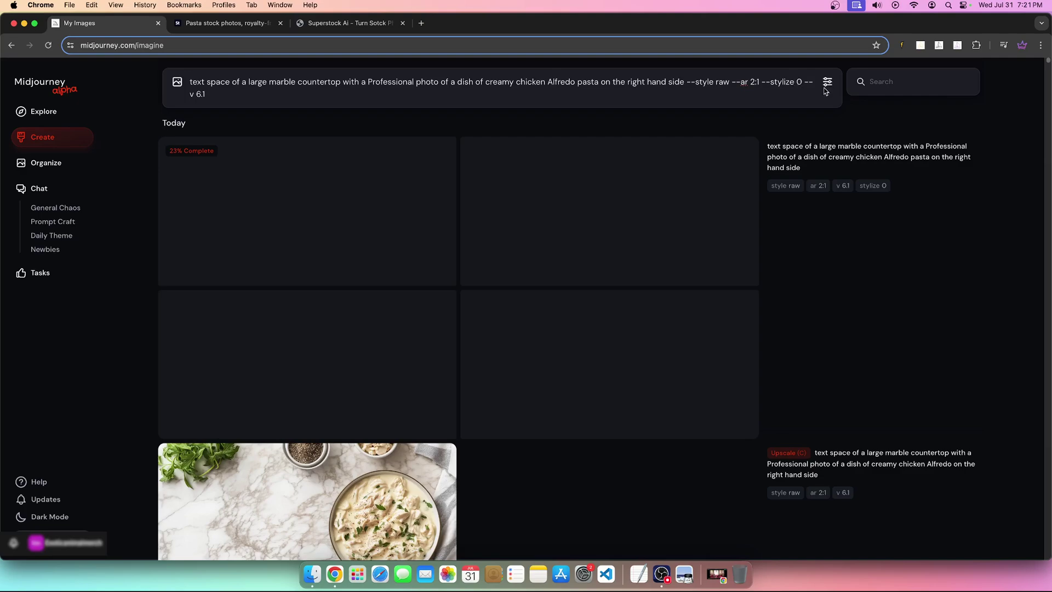
{"action": "type", "text": "10"}
{"action": "key", "text": "Return"}
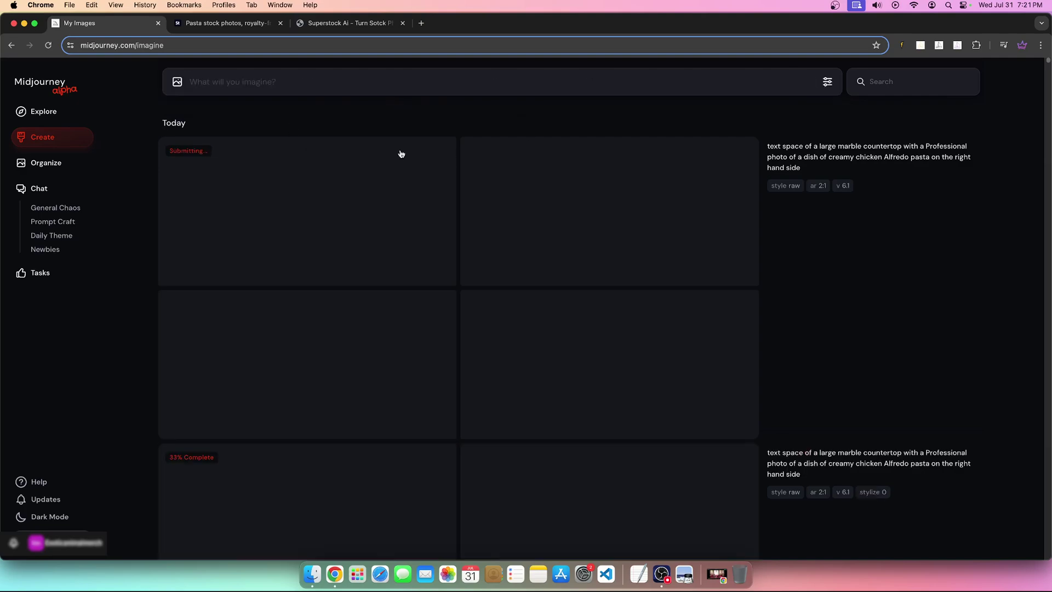
Step: Reuse the newest prompt with its style raw, ar 2:1 and v 6.1 parameters and append --q 1
{"action": "left_click", "coordinate": [805, 162]}
{"action": "left_click", "coordinate": [790, 185]}
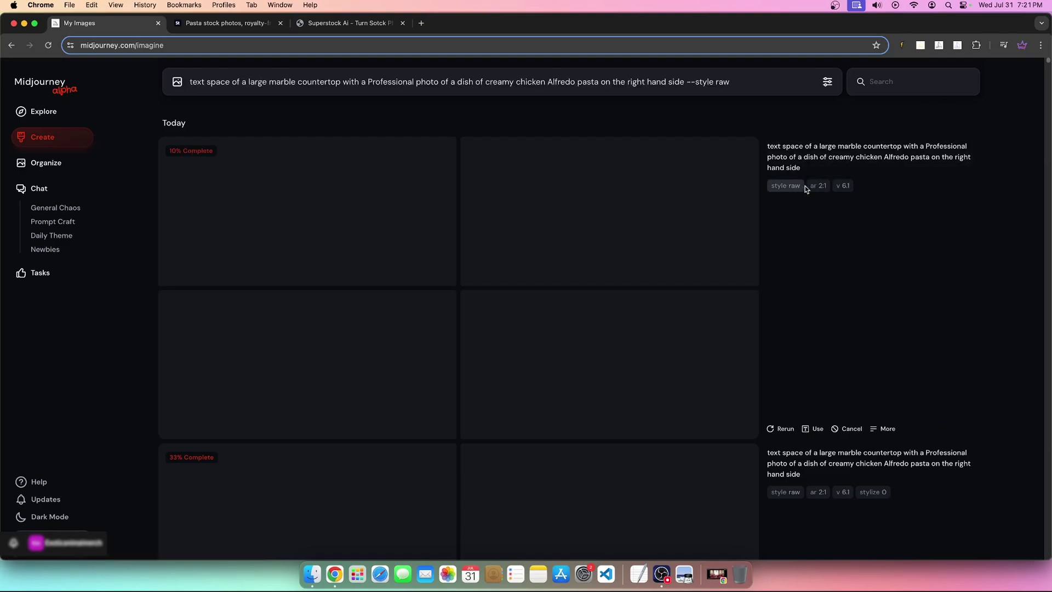
{"action": "left_click", "coordinate": [818, 185]}
{"action": "left_click", "coordinate": [843, 186]}
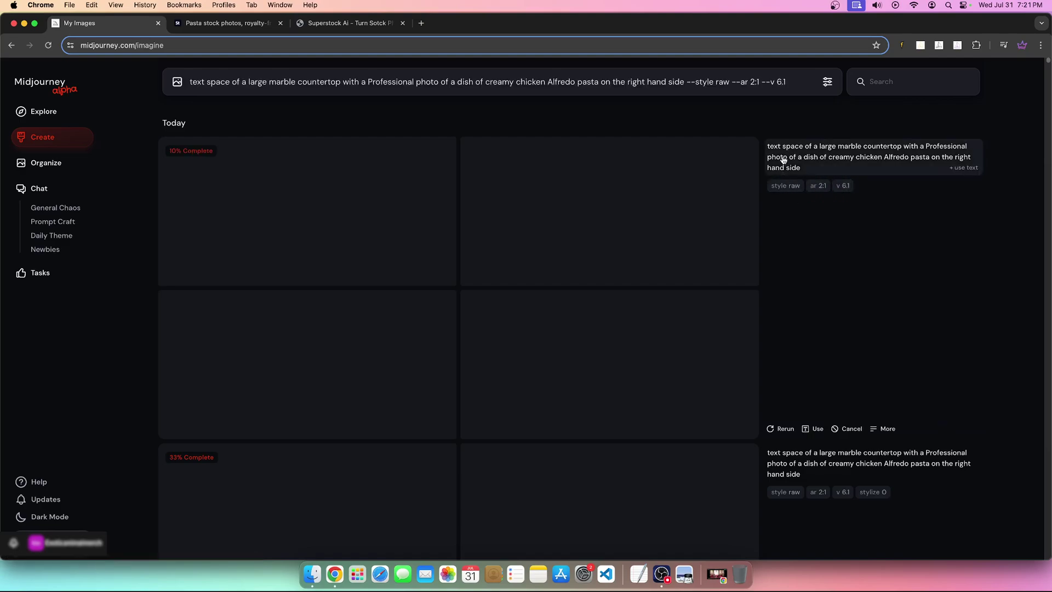
{"action": "triple_click", "coordinate": [798, 86]}
{"action": "left_click", "coordinate": [797, 86]}
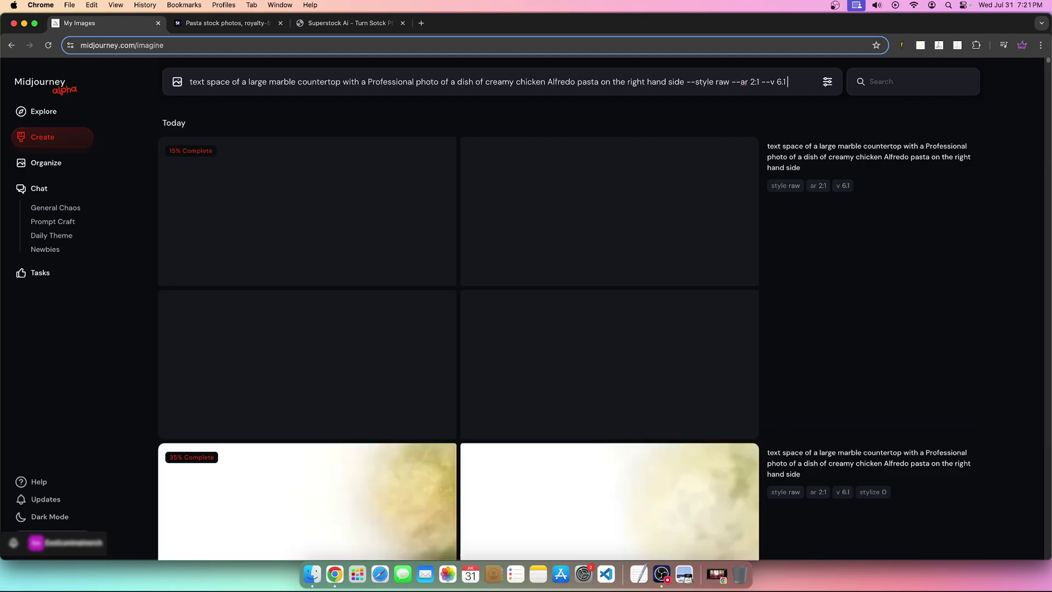
{"action": "type", "text": "--q 1"}
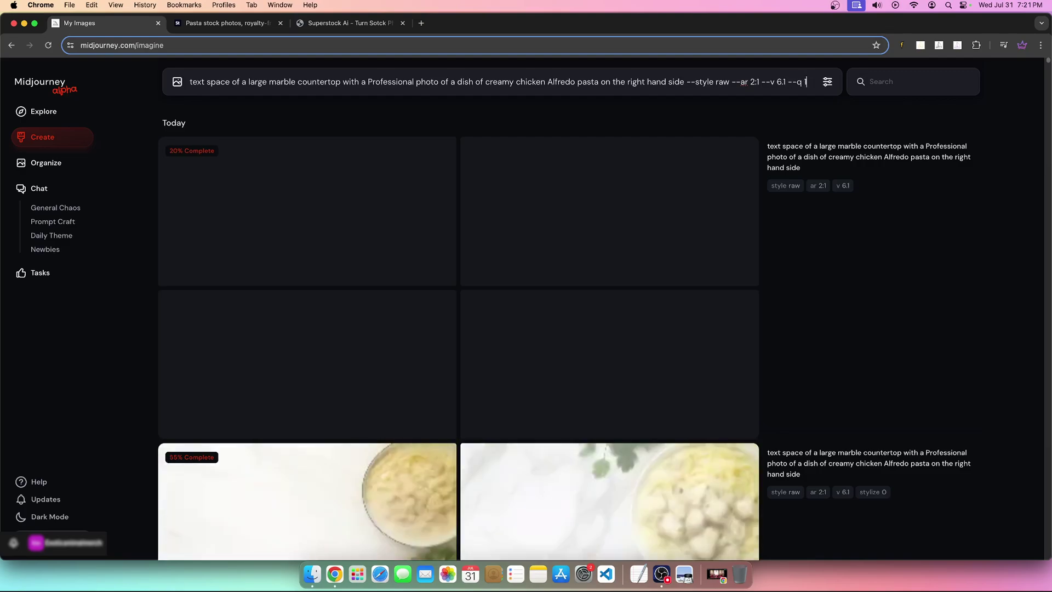
Step: Raise the stylization setting to about a tenth of its range
{"action": "left_click", "coordinate": [788, 83]}
{"action": "left_click", "coordinate": [826, 82]}
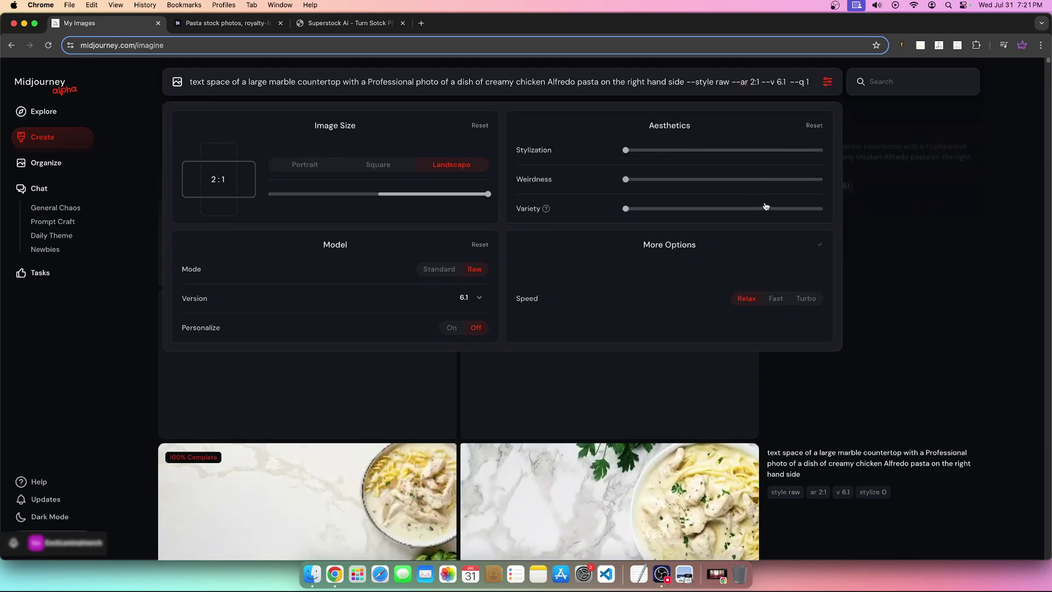
{"action": "left_click", "coordinate": [645, 150]}
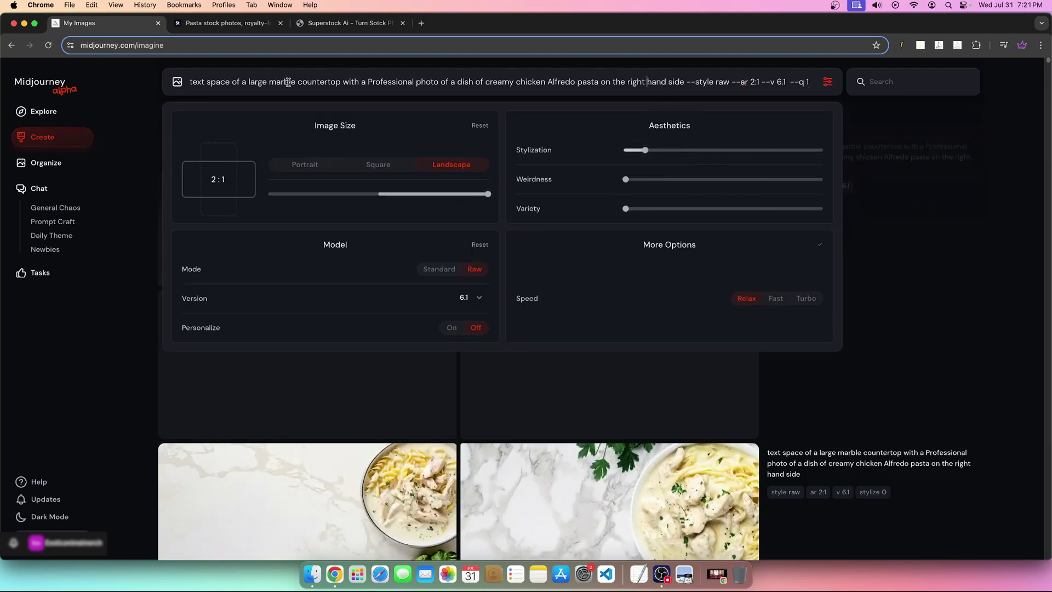
Step: Replace "dish of creamy chicken Alfredo pasta on the" in the prompt with "pumpkin on the"
{"action": "left_click_drag", "start_coordinate": [484, 82], "coordinate": [592, 83]}
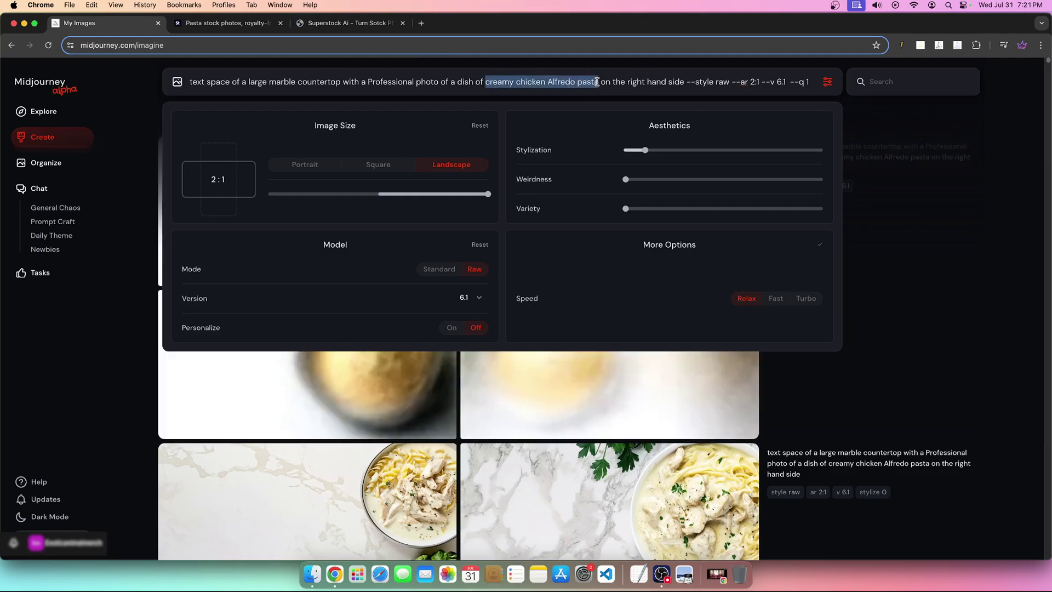
{"action": "left_click", "coordinate": [476, 81]}
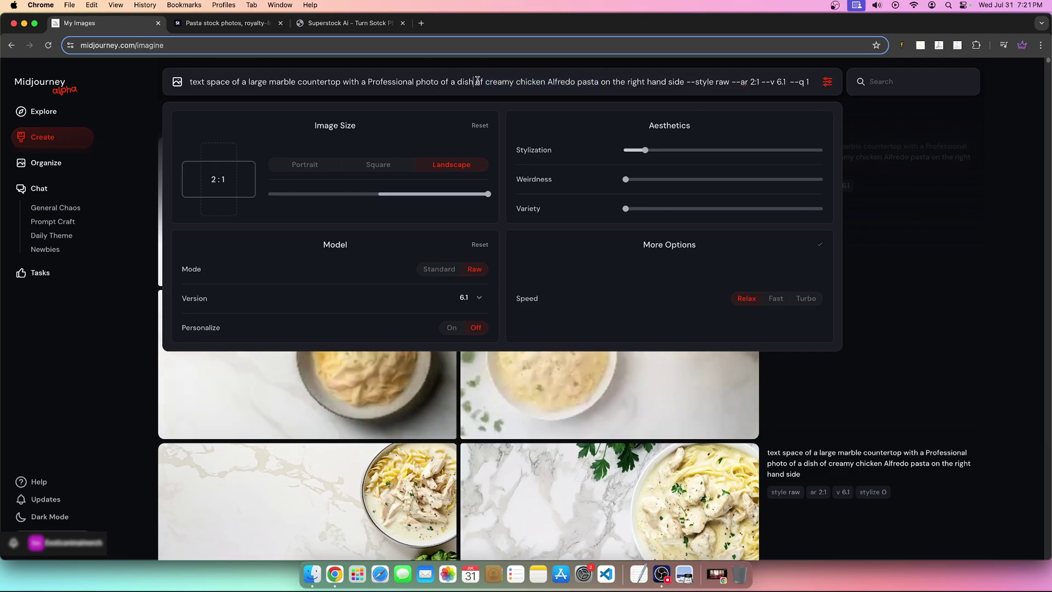
{"action": "left_click_drag", "start_coordinate": [485, 81], "coordinate": [627, 83]}
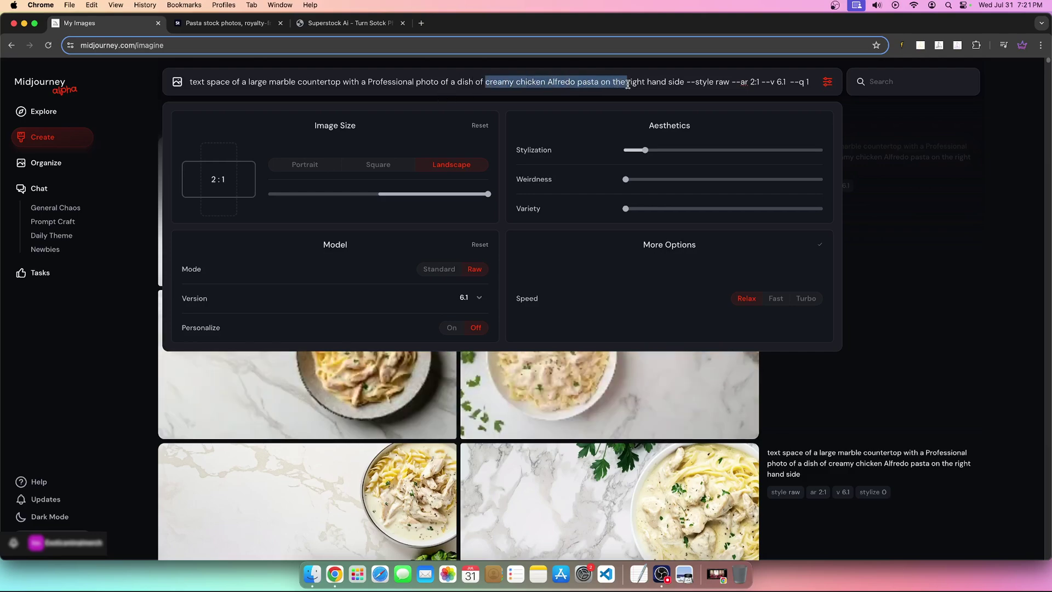
{"action": "left_click", "coordinate": [629, 82]}
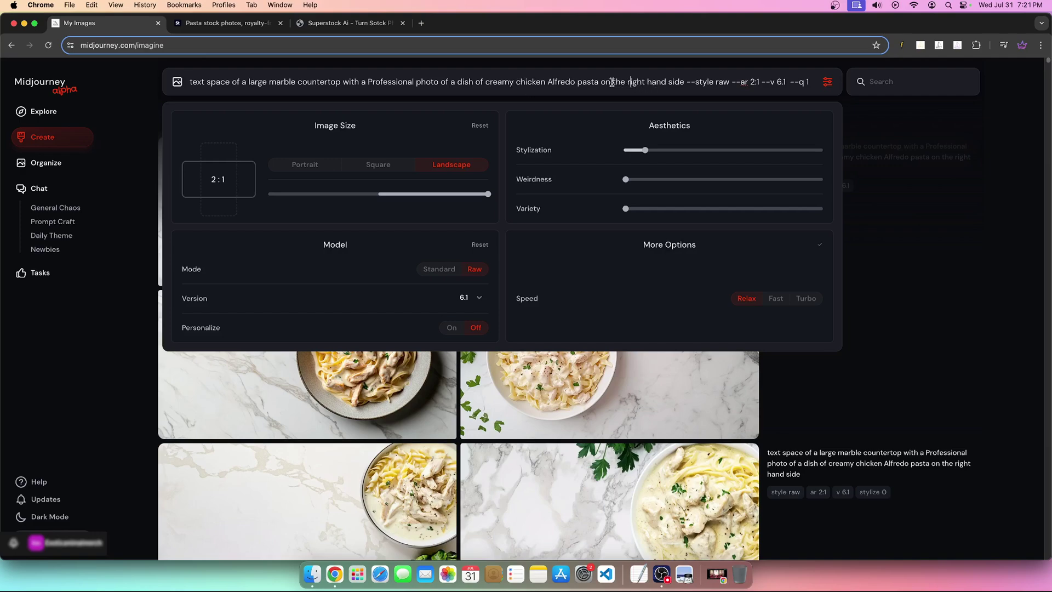
{"action": "left_click_drag", "start_coordinate": [624, 81], "coordinate": [459, 81]}
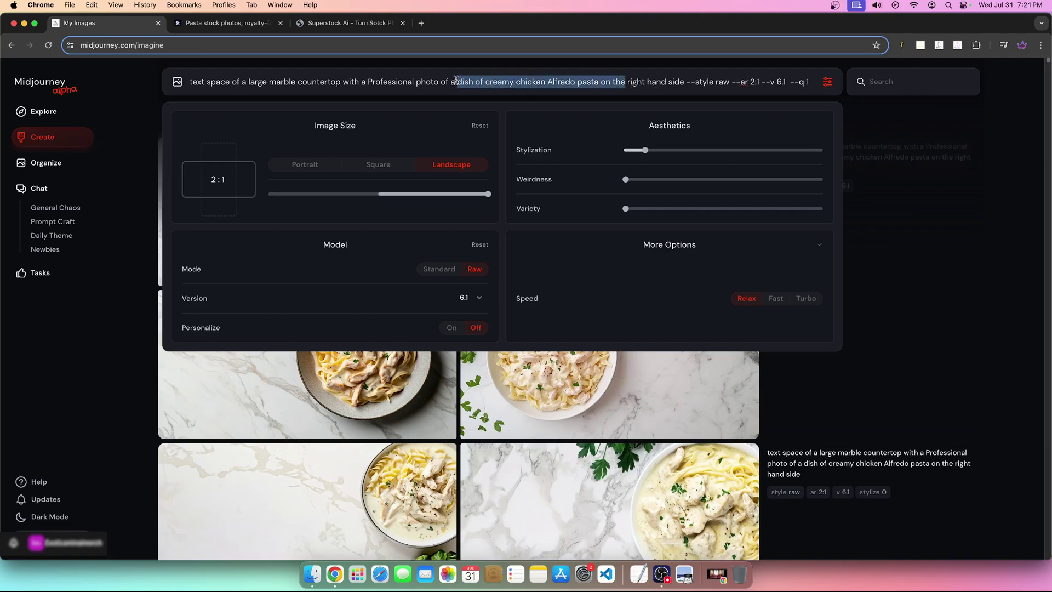
{"action": "key", "text": "BackSpace"}
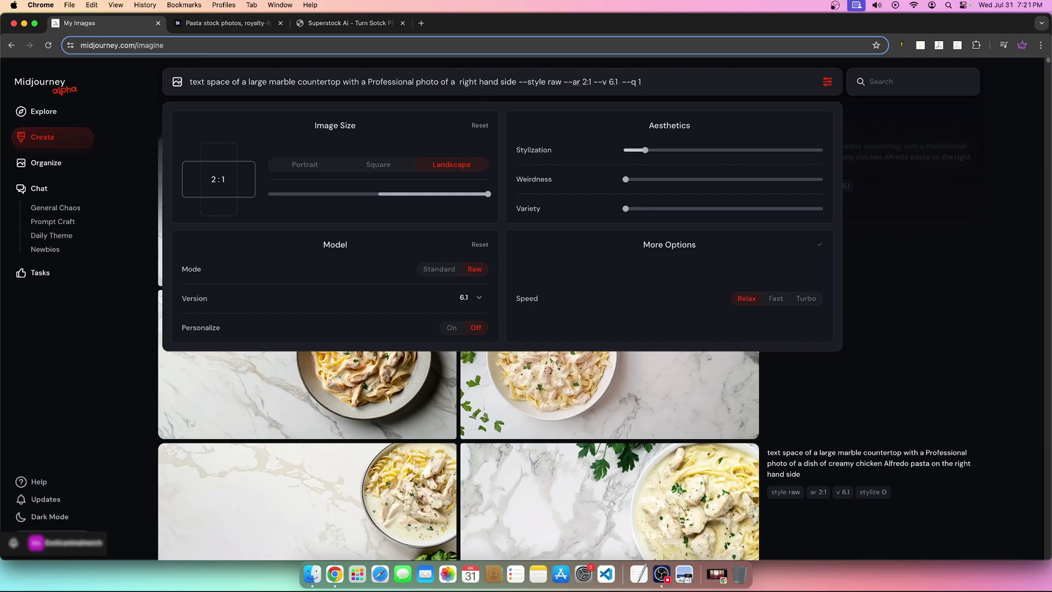
{"action": "type", "text": "p"}
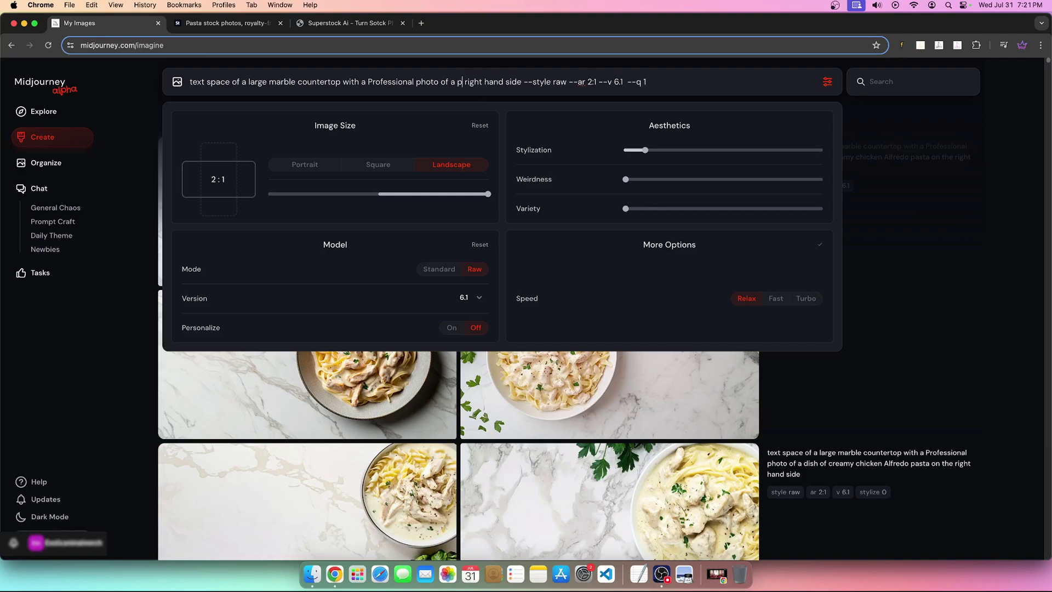
{"action": "type", "text": "umpkio"}
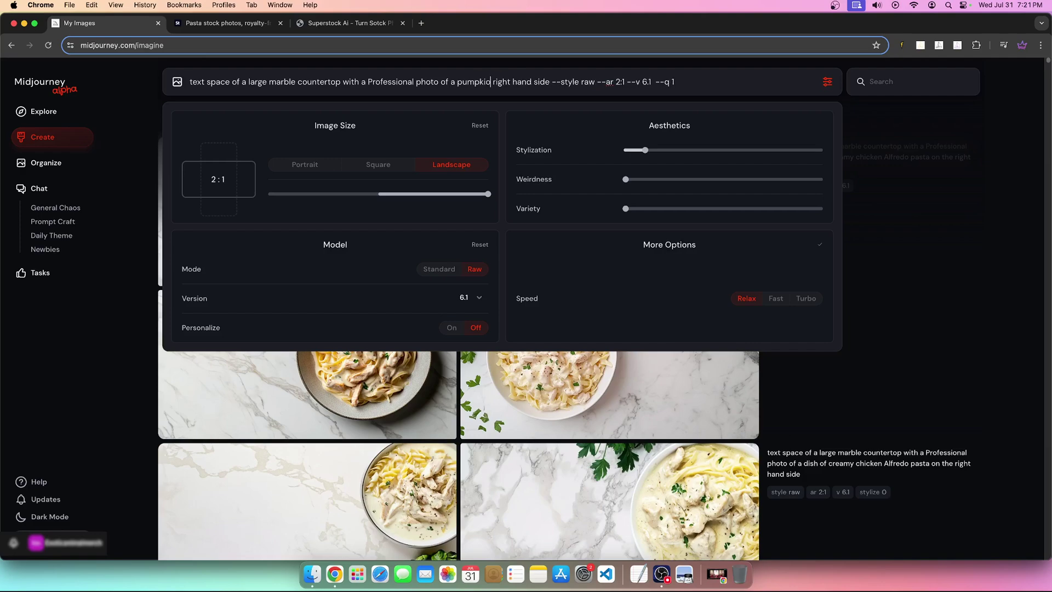
{"action": "key", "text": "BackSpace"}
{"action": "type", "text": "n on the"}
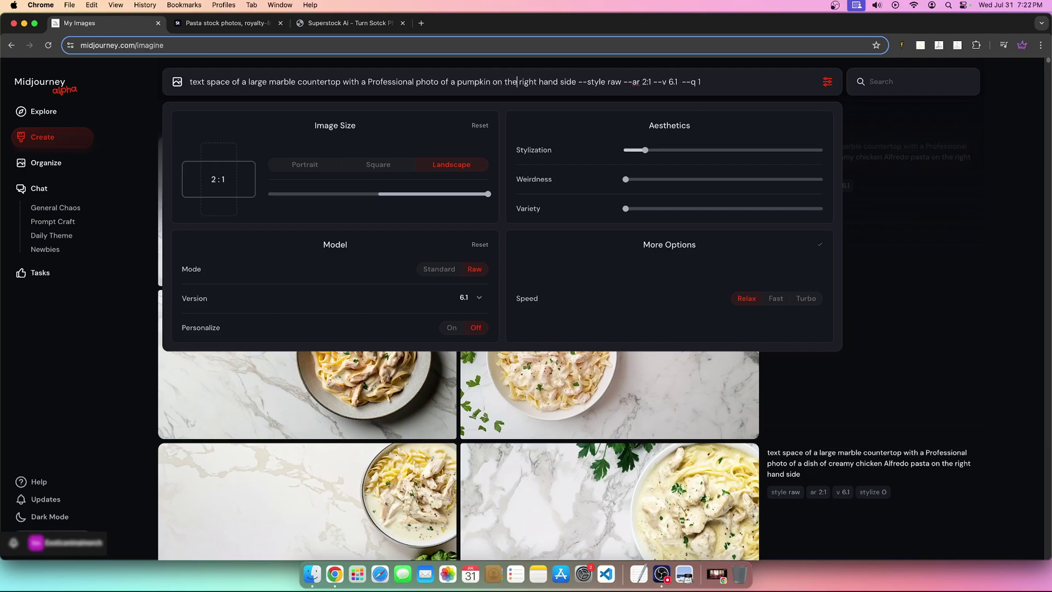
Step: Check the wording of the pumpkin prompt from start to end and submit it for generation
{"action": "left_click_drag", "start_coordinate": [192, 81], "coordinate": [599, 77]}
{"action": "left_click_drag", "start_coordinate": [590, 81], "coordinate": [635, 84]}
{"action": "left_click", "coordinate": [794, 79]}
{"action": "key", "text": "Return"}
Step: Compare the finished pasta sets and view the third, fourth and second images of the stylize 0 set enlarged
{"action": "scroll", "coordinate": [887, 236], "scroll_direction": "down", "scroll_amount": 5}
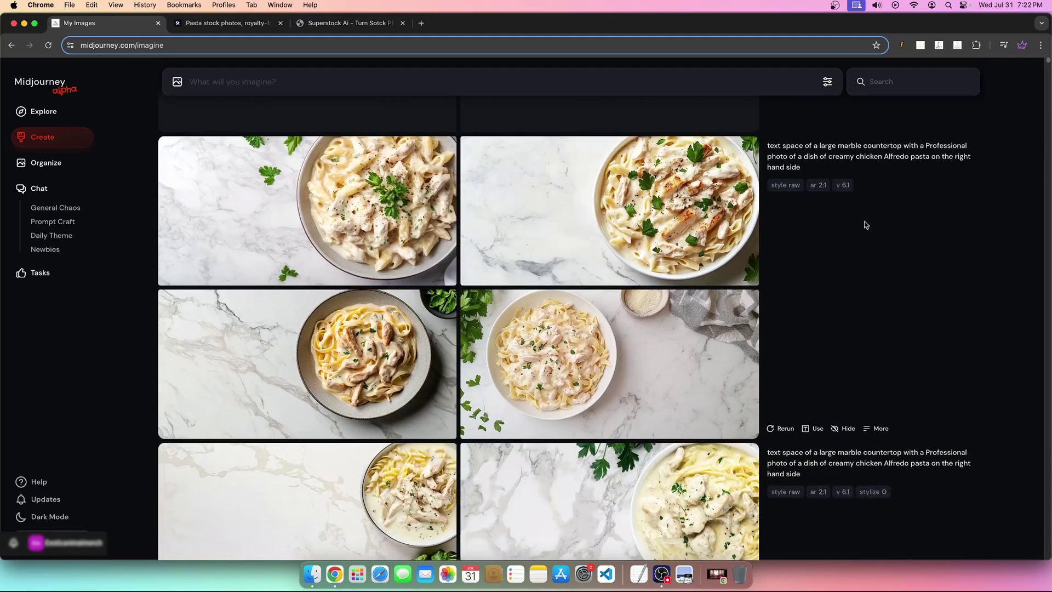
{"action": "scroll", "coordinate": [564, 232], "scroll_direction": "up", "scroll_amount": 5}
{"action": "scroll", "coordinate": [618, 323], "scroll_direction": "down", "scroll_amount": 10}
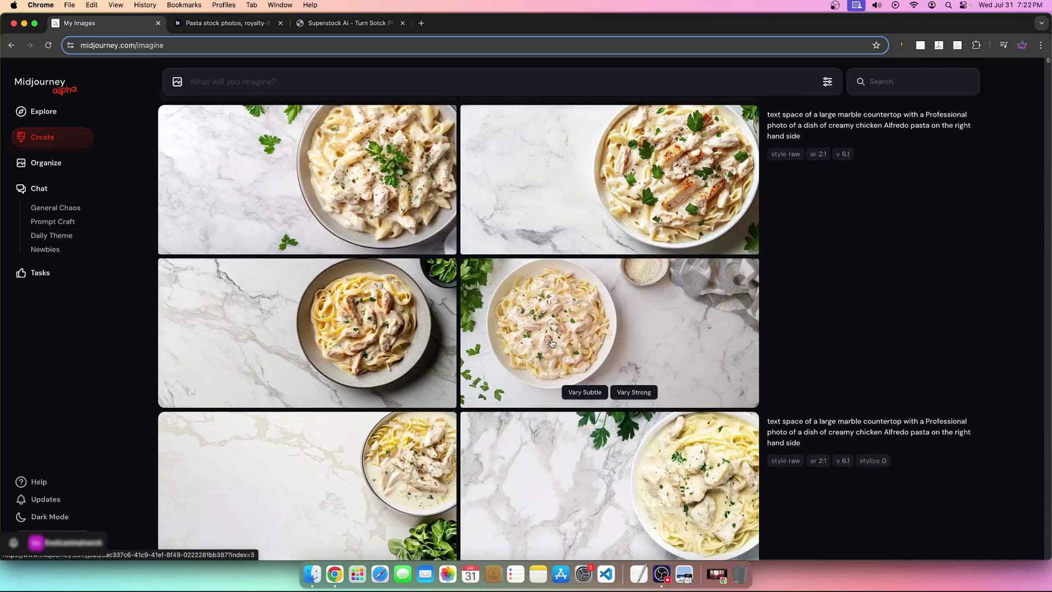
{"action": "scroll", "coordinate": [544, 344], "scroll_direction": "down", "scroll_amount": 2}
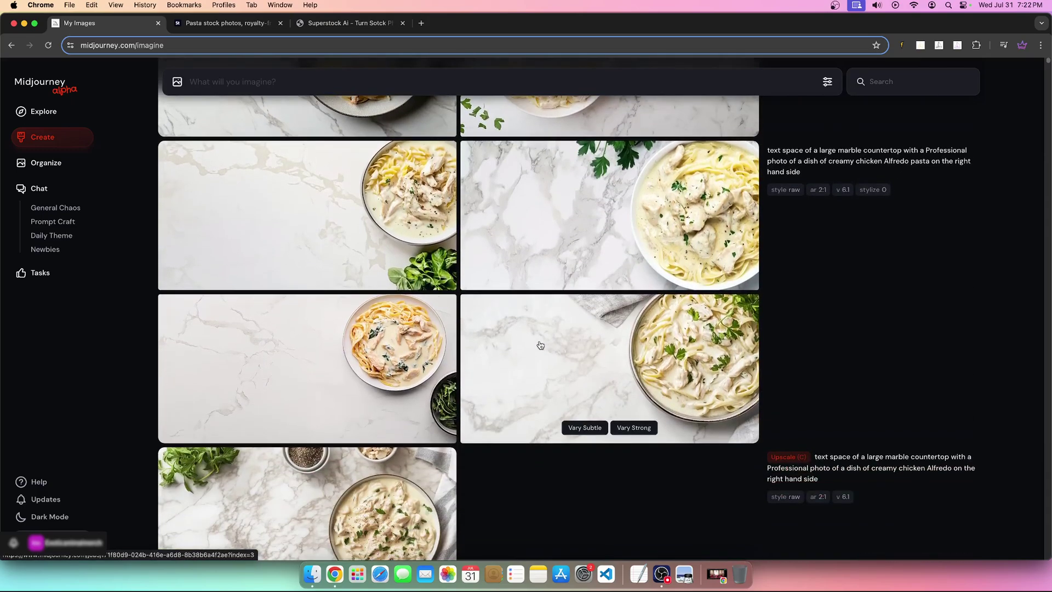
{"action": "left_click", "coordinate": [381, 362]}
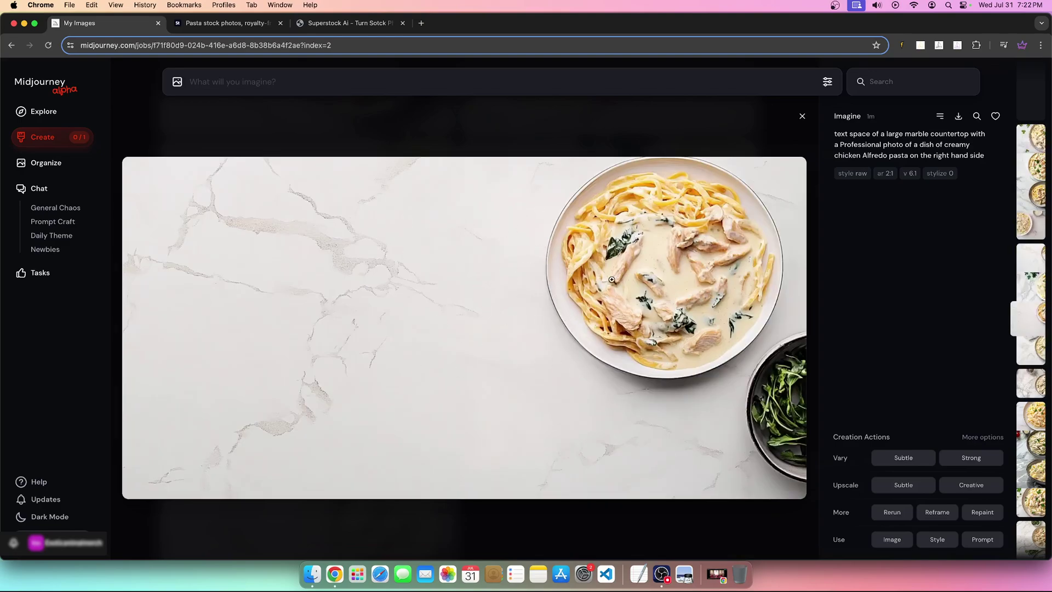
{"action": "left_click", "coordinate": [559, 121]}
{"action": "left_click", "coordinate": [647, 383]}
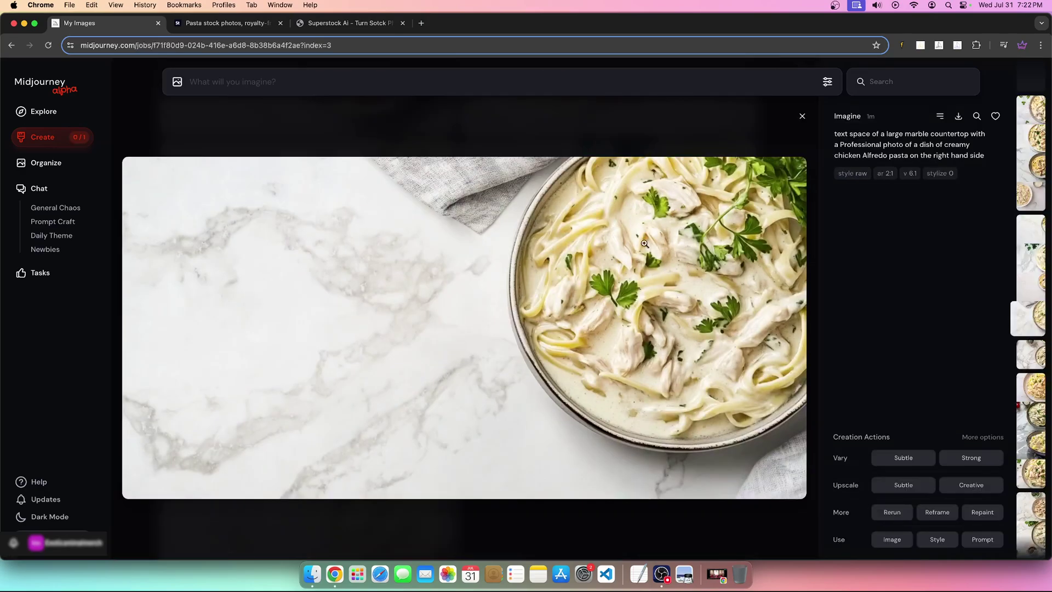
{"action": "left_click", "coordinate": [586, 129]}
{"action": "left_click", "coordinate": [639, 201]}
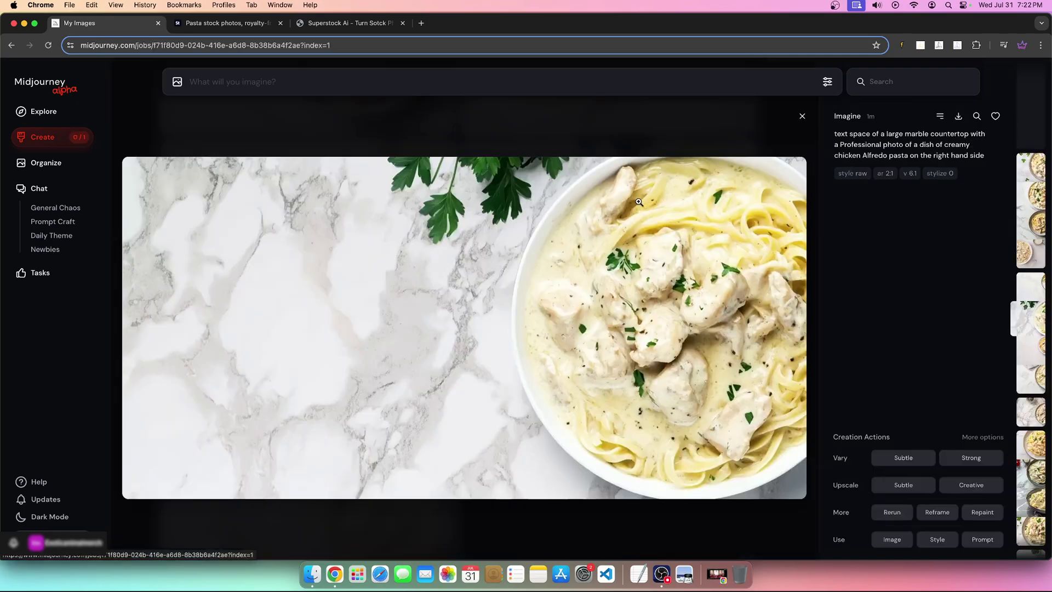
Step: View the first image of the stylize 0 pasta set enlarged and return to the image feed
{"action": "left_click", "coordinate": [711, 113]}
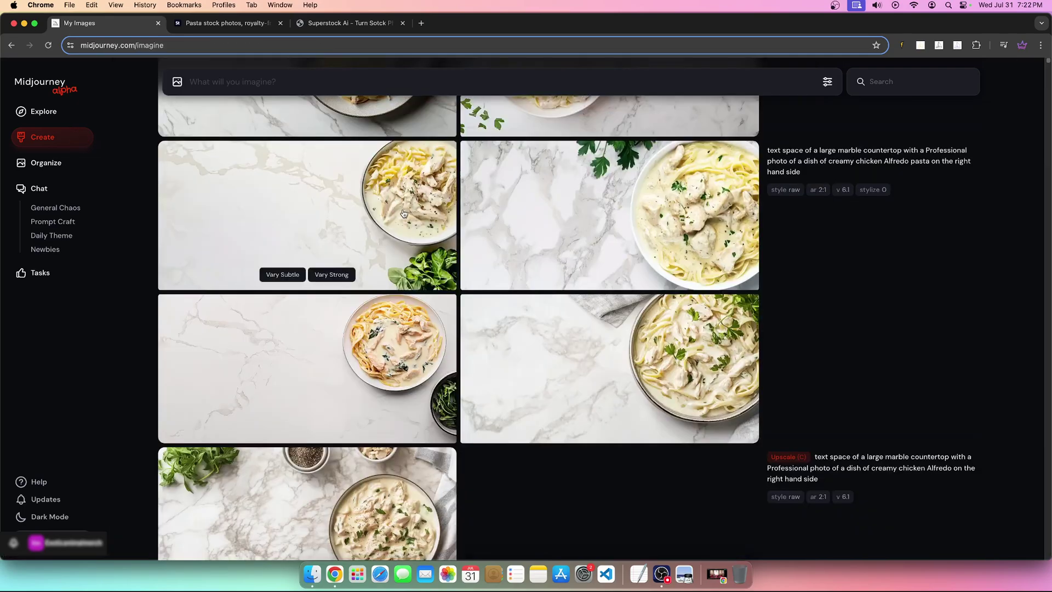
{"action": "left_click", "coordinate": [403, 213]}
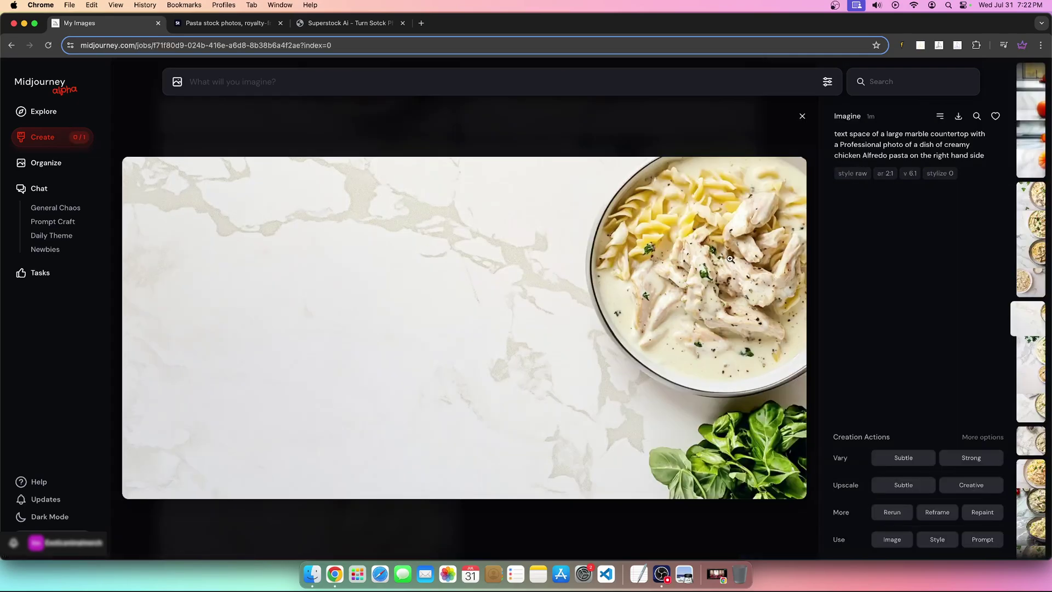
{"action": "left_click", "coordinate": [659, 120]}
{"action": "scroll", "coordinate": [533, 286], "scroll_direction": "up", "scroll_amount": 3}
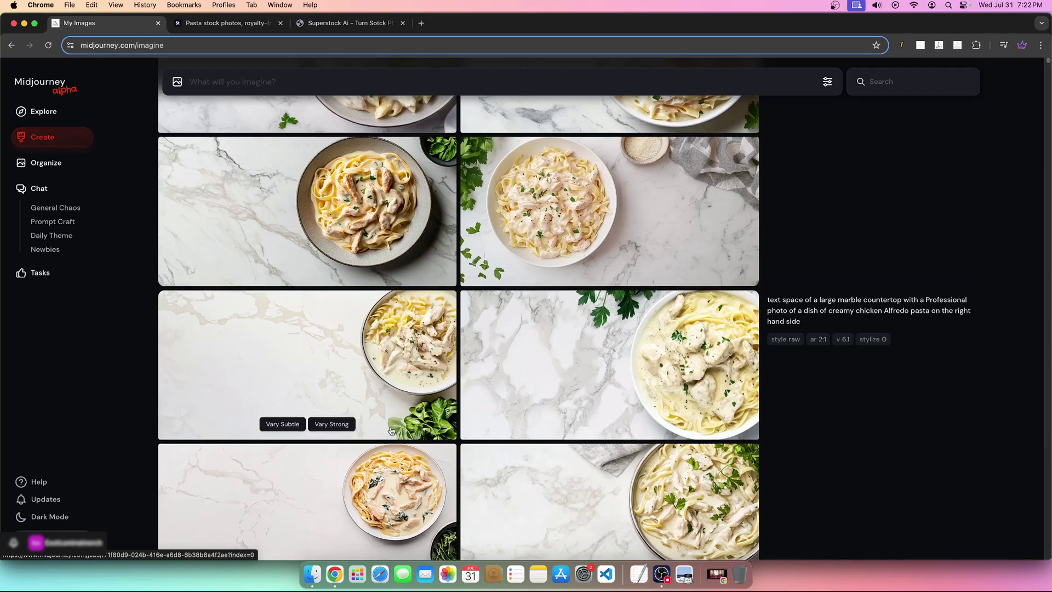
{"action": "scroll", "coordinate": [442, 492], "scroll_direction": "up", "scroll_amount": 3}
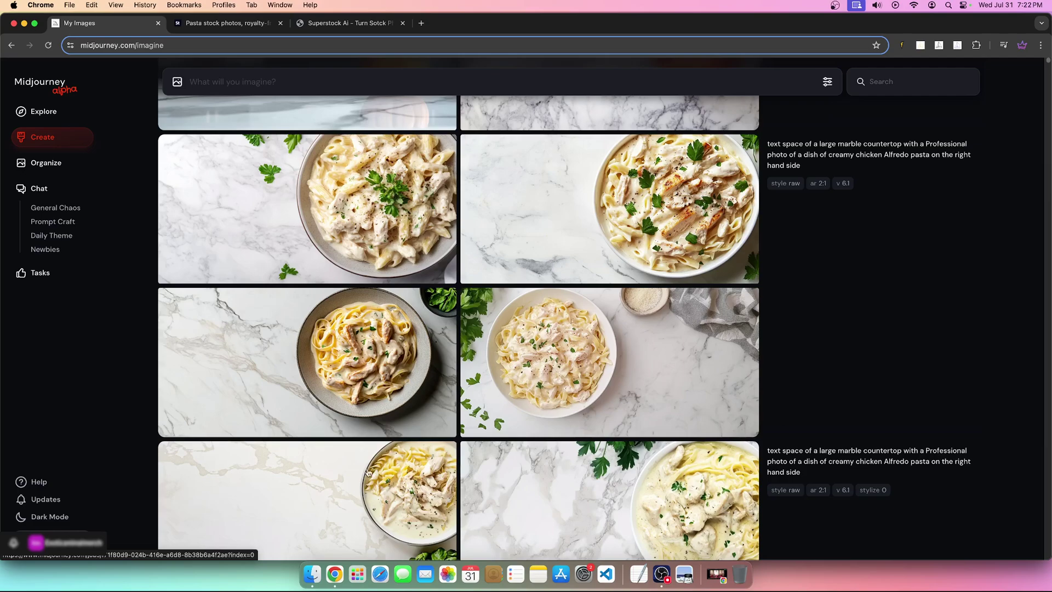
Step: Compare the pasta set without a stylize value against the stylize 0 set in the feed
{"action": "left_click", "coordinate": [345, 23]}
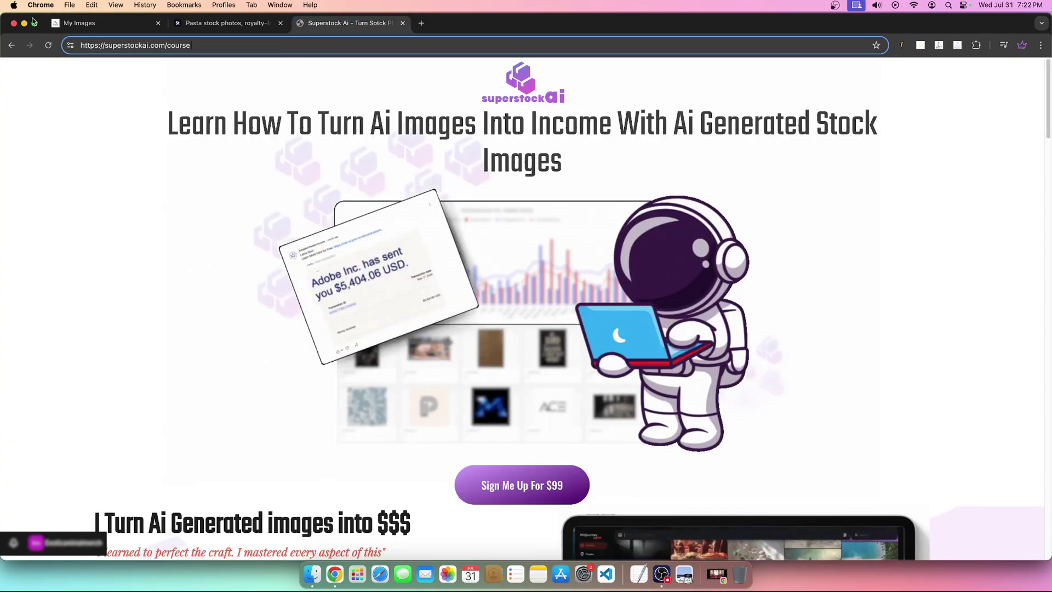
{"action": "left_click", "coordinate": [75, 26]}
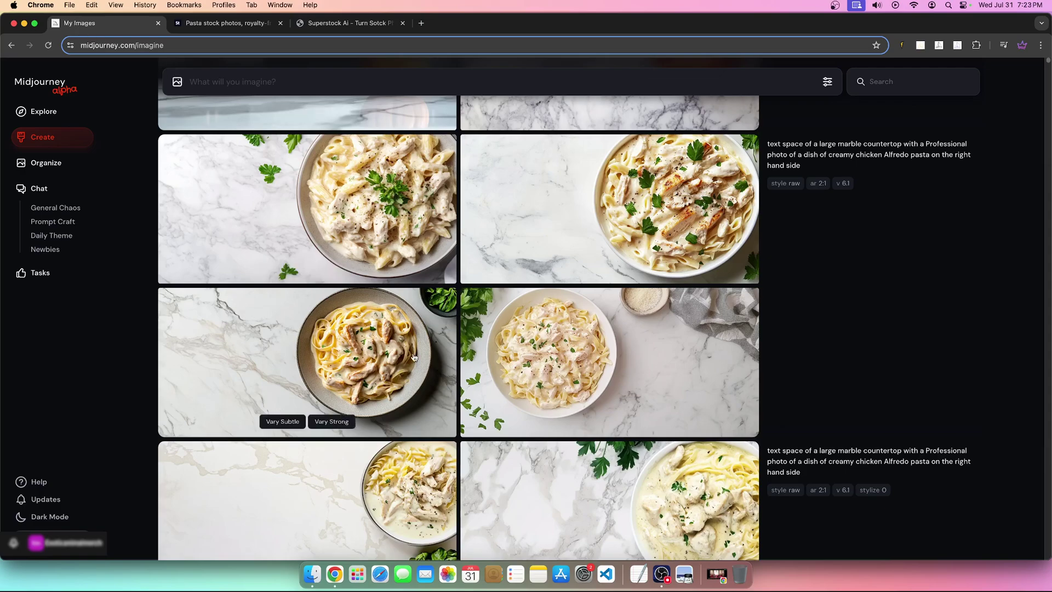
{"action": "scroll", "coordinate": [376, 358], "scroll_direction": "up", "scroll_amount": 3}
{"action": "scroll", "coordinate": [376, 359], "scroll_direction": "down", "scroll_amount": 6}
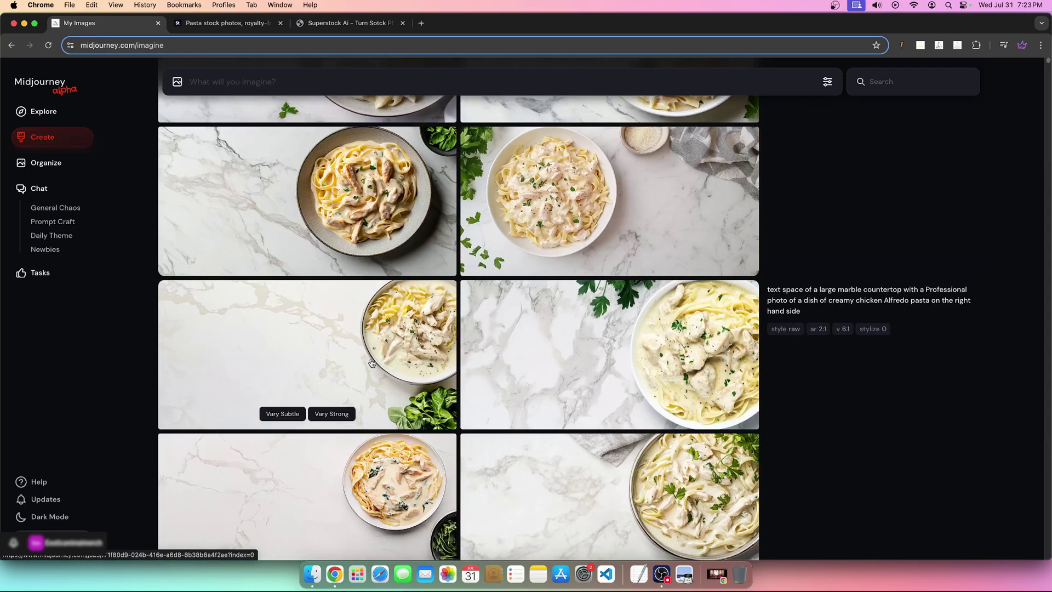
{"action": "scroll", "coordinate": [361, 362], "scroll_direction": "up", "scroll_amount": 1}
{"action": "scroll", "coordinate": [361, 362], "scroll_direction": "up", "scroll_amount": 2}
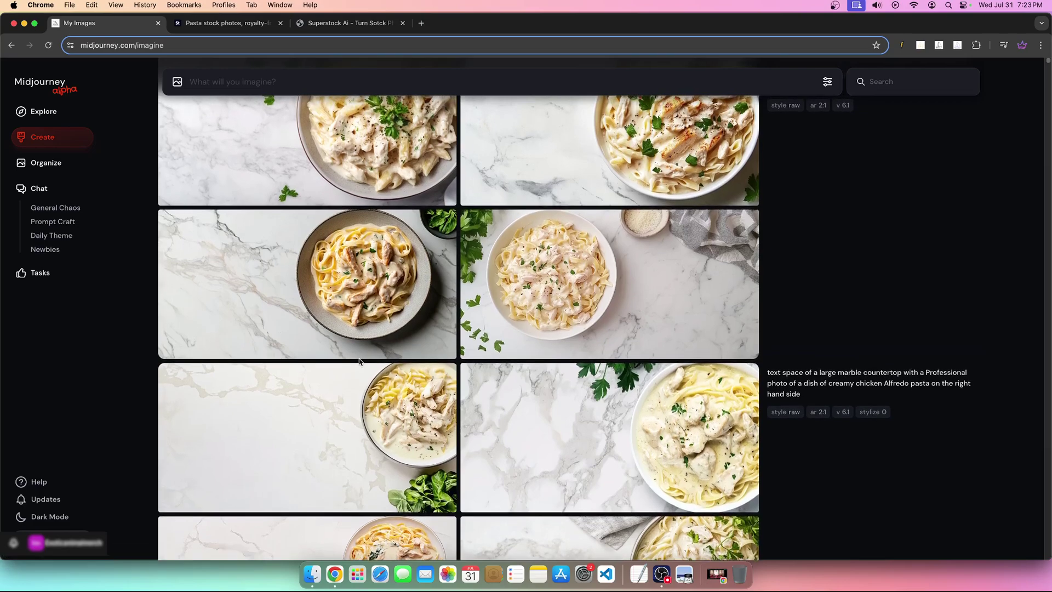
{"action": "mouse_move", "coordinate": [352, 359]}
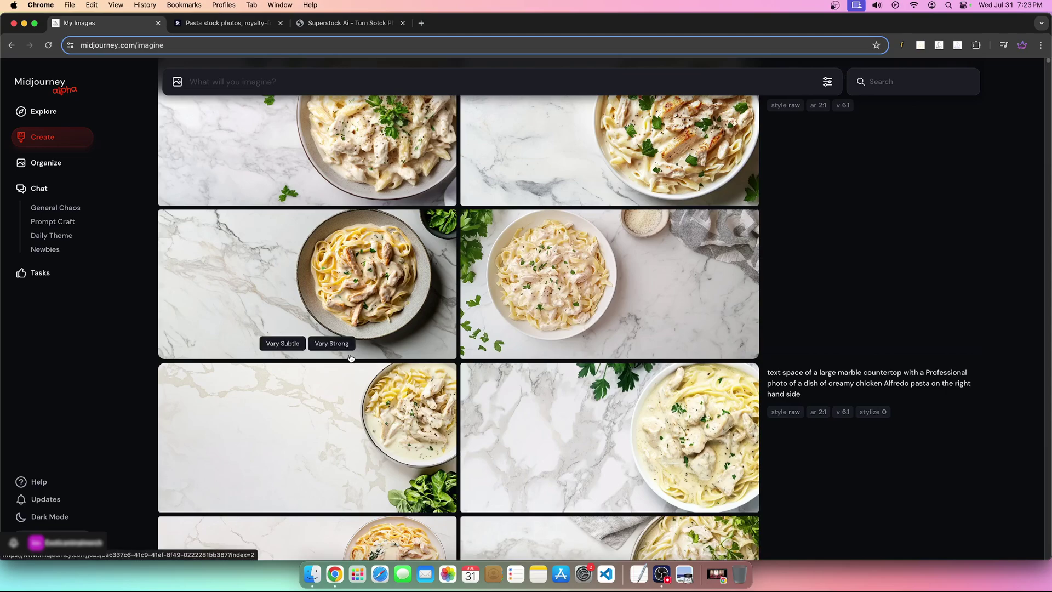
{"action": "scroll", "coordinate": [495, 339], "scroll_direction": "up", "scroll_amount": 3}
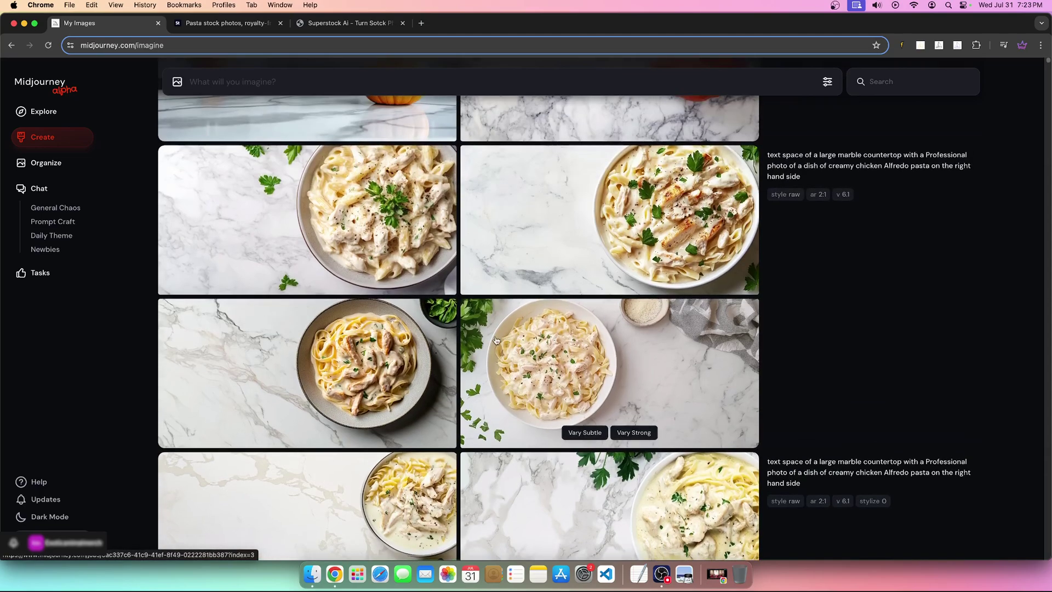
Step: View the first penne image of the pasta set without a stylize value enlarged
{"action": "left_click", "coordinate": [408, 230]}
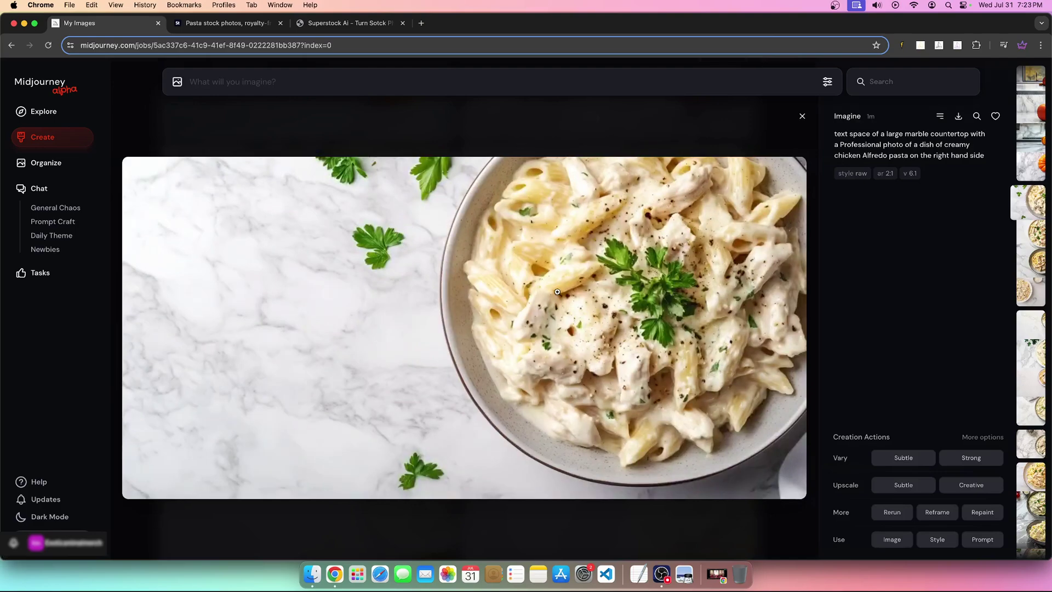
{"action": "left_click", "coordinate": [606, 132]}
{"action": "scroll", "coordinate": [676, 282], "scroll_direction": "up", "scroll_amount": 5}
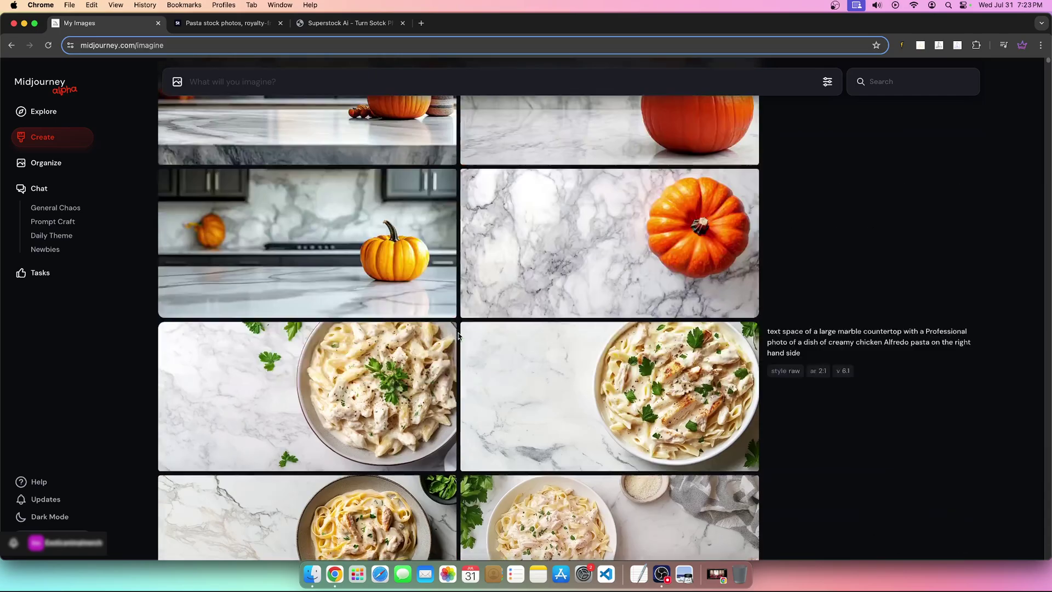
{"action": "scroll", "coordinate": [676, 282], "scroll_direction": "down", "scroll_amount": 4}
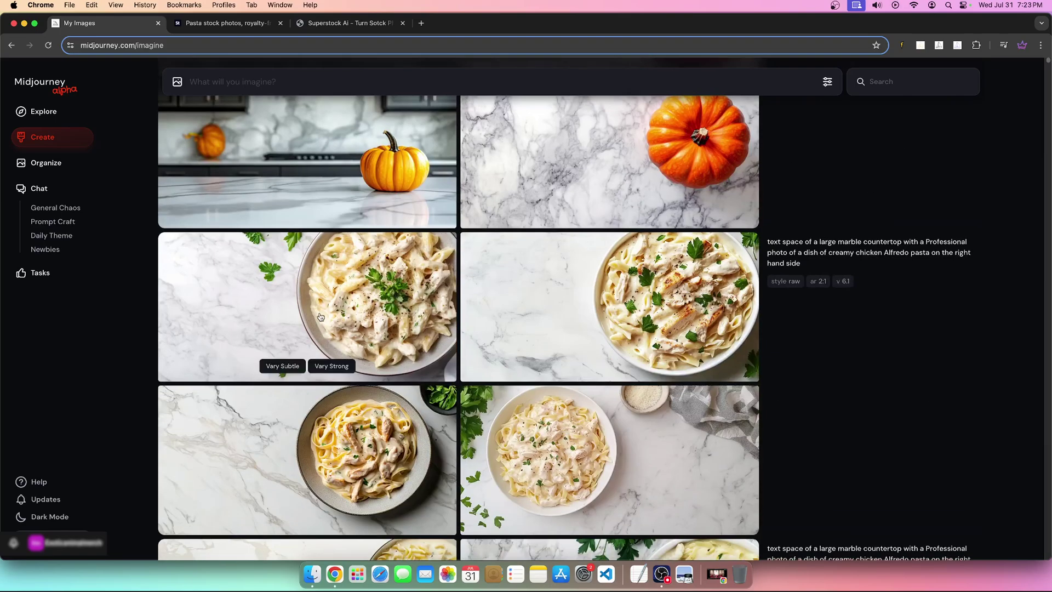
Step: Upscale the first image of the pasta set without a stylize value using the Creative option
{"action": "scroll", "coordinate": [332, 307], "scroll_direction": "down", "scroll_amount": 2}
{"action": "left_click", "coordinate": [332, 178]}
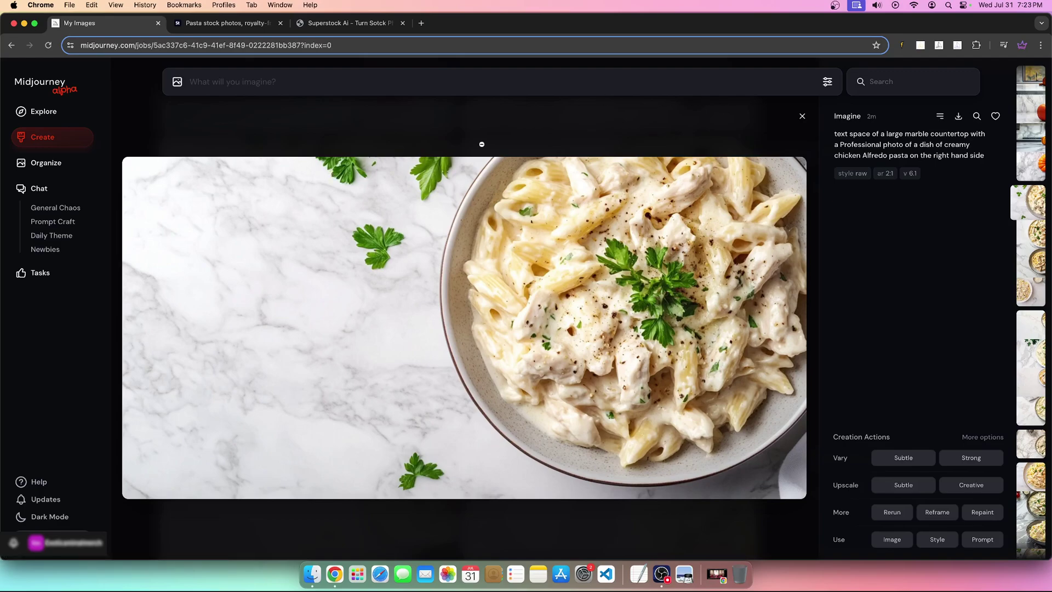
{"action": "left_click", "coordinate": [950, 483]}
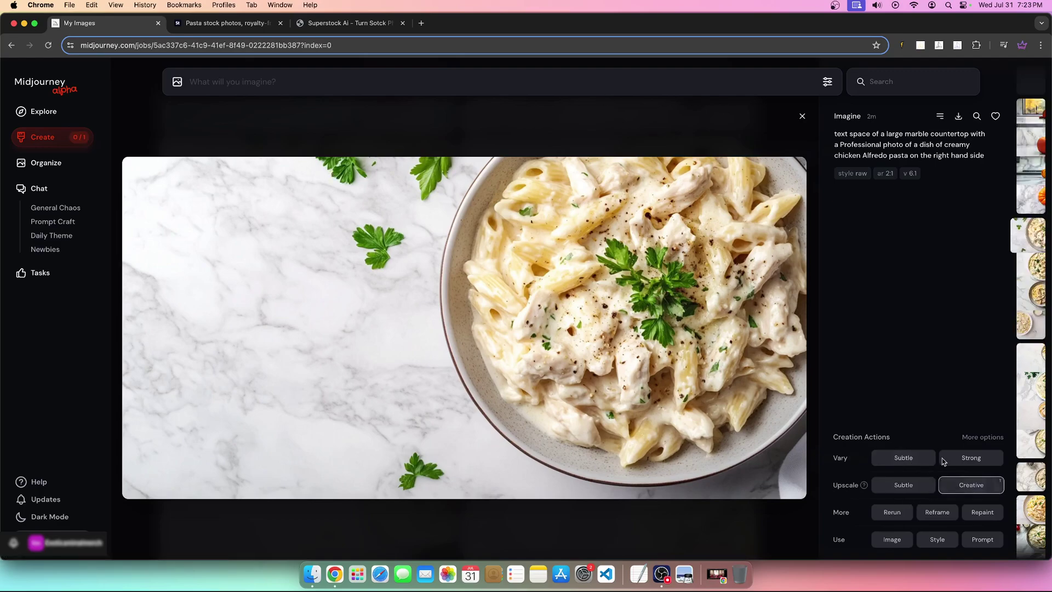
{"action": "left_click", "coordinate": [816, 365]}
{"action": "mouse_move", "coordinate": [569, 362]}
{"action": "scroll", "coordinate": [543, 388], "scroll_direction": "down", "scroll_amount": 1}
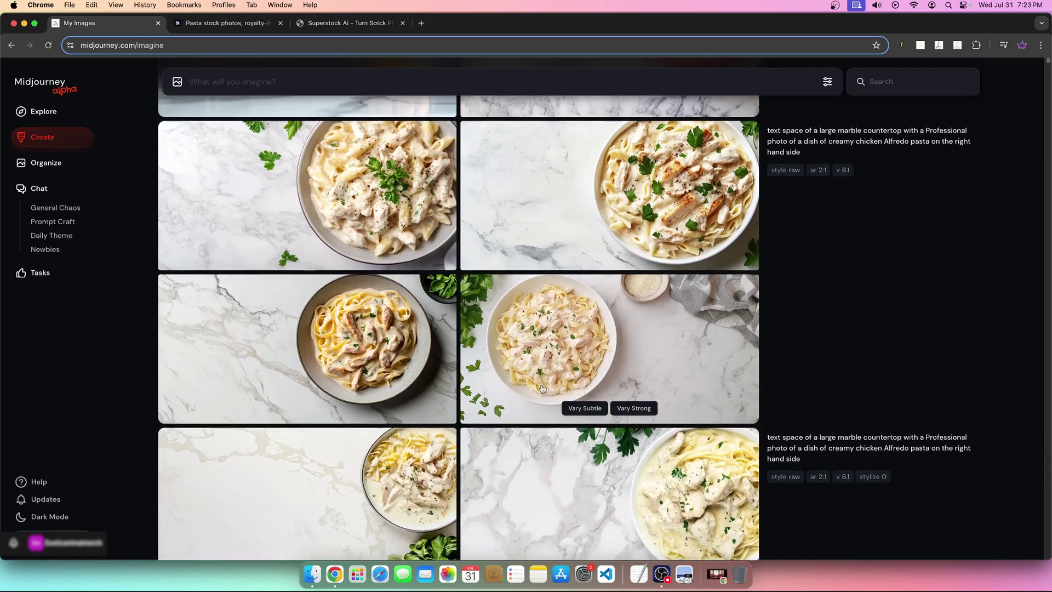
{"action": "scroll", "coordinate": [543, 388], "scroll_direction": "down", "scroll_amount": 3}
{"action": "scroll", "coordinate": [493, 328], "scroll_direction": "up", "scroll_amount": 4}
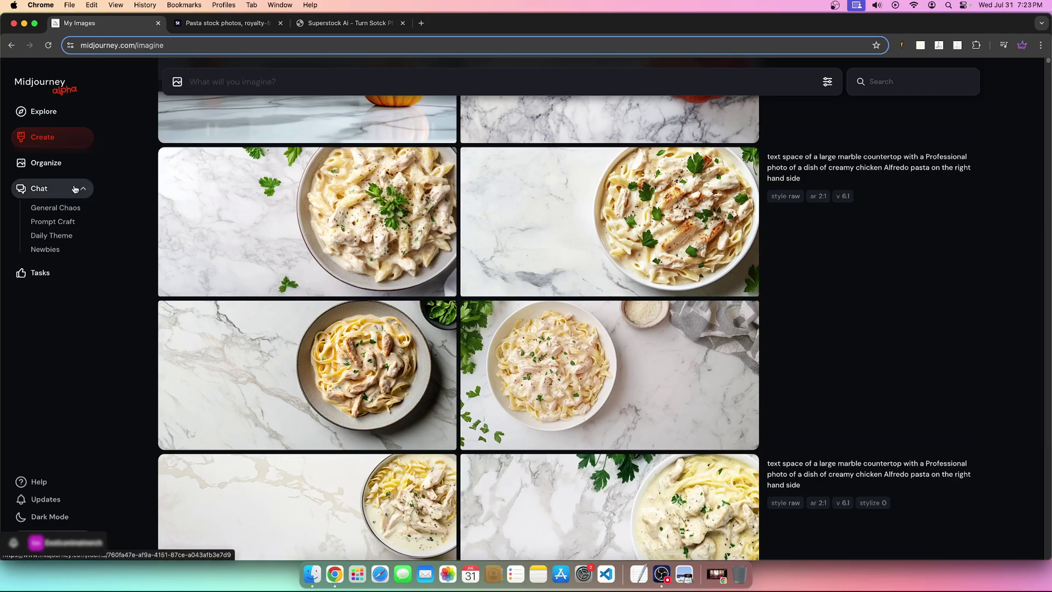
{"action": "left_click", "coordinate": [46, 163]}
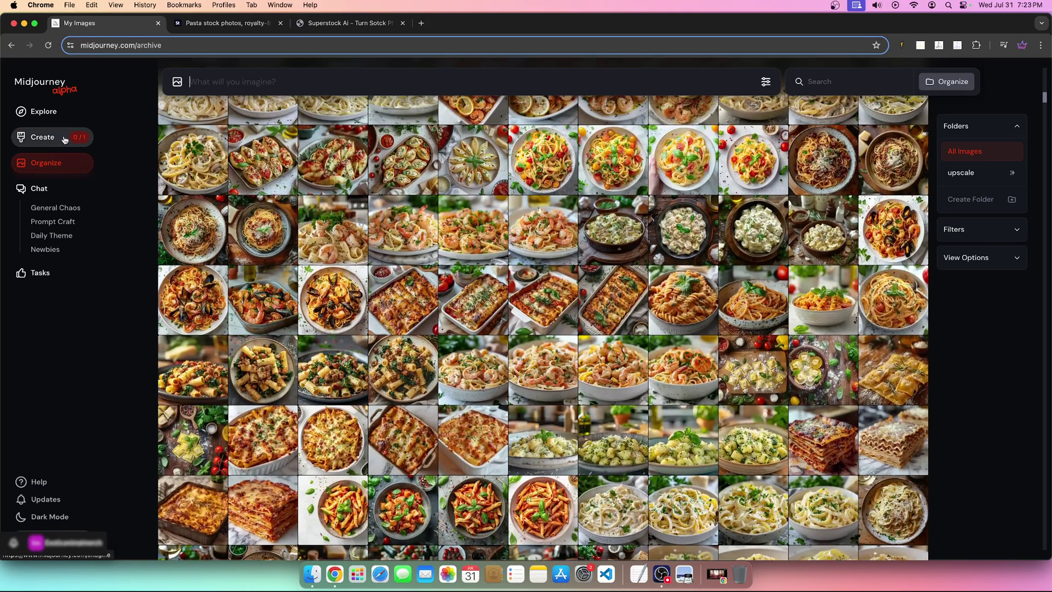
{"action": "left_click", "coordinate": [65, 140]}
{"action": "mouse_move", "coordinate": [219, 214]}
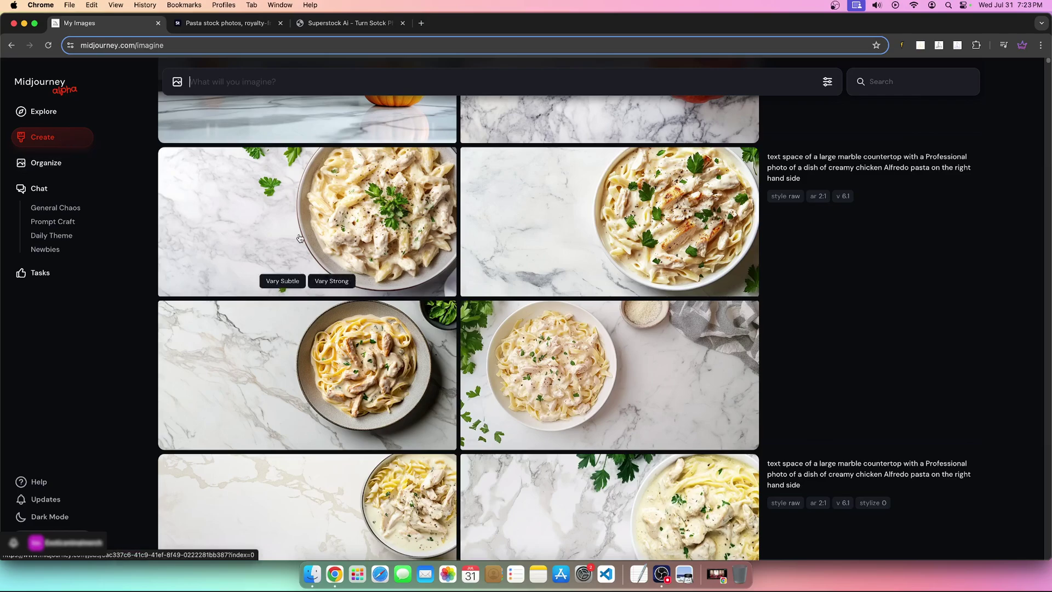
{"action": "mouse_move", "coordinate": [501, 252]}
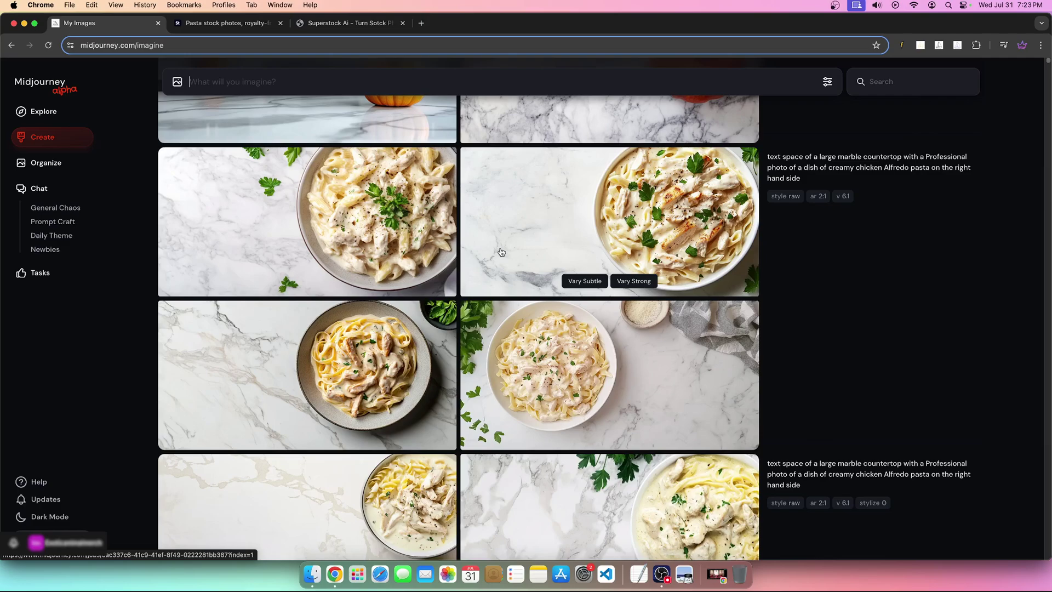
Step: View the second image of the pumpkin set enlarged and check the current generation settings
{"action": "scroll", "coordinate": [501, 252], "scroll_direction": "up", "scroll_amount": 10}
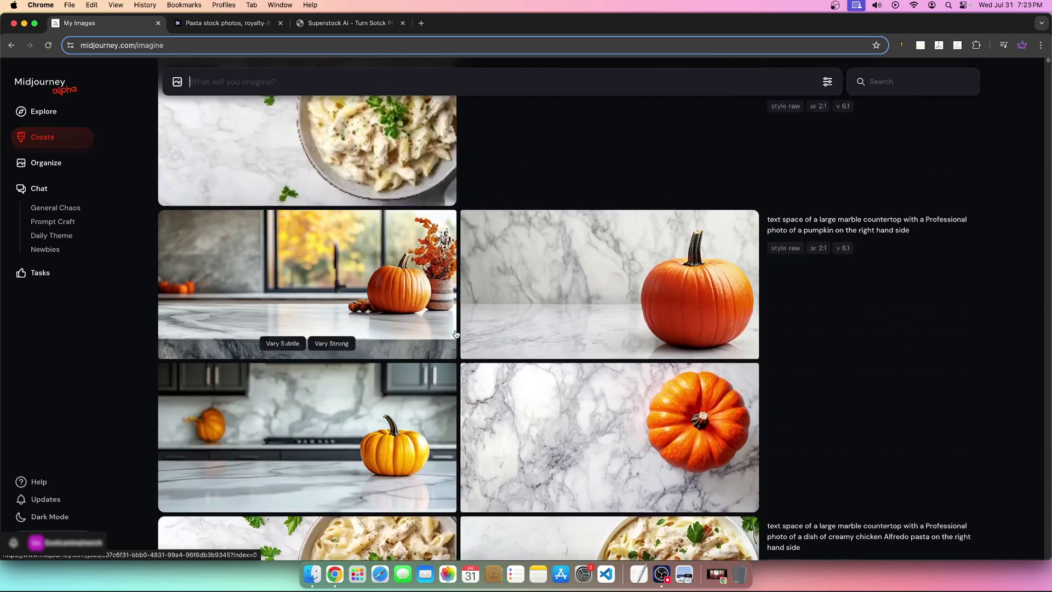
{"action": "scroll", "coordinate": [548, 406], "scroll_direction": "down", "scroll_amount": 1}
{"action": "left_click", "coordinate": [625, 278]}
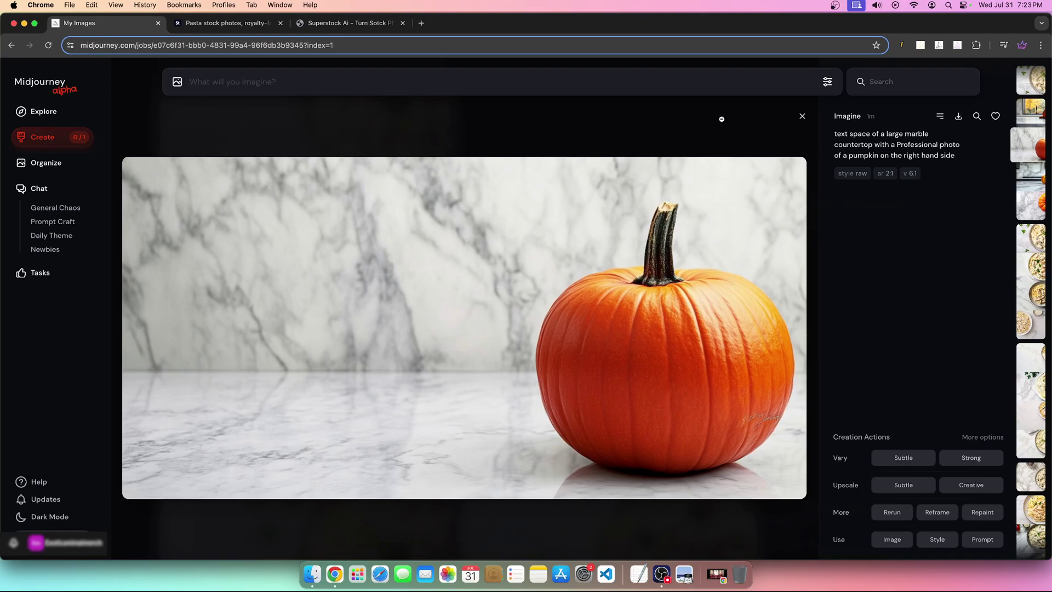
{"action": "left_click", "coordinate": [827, 82]}
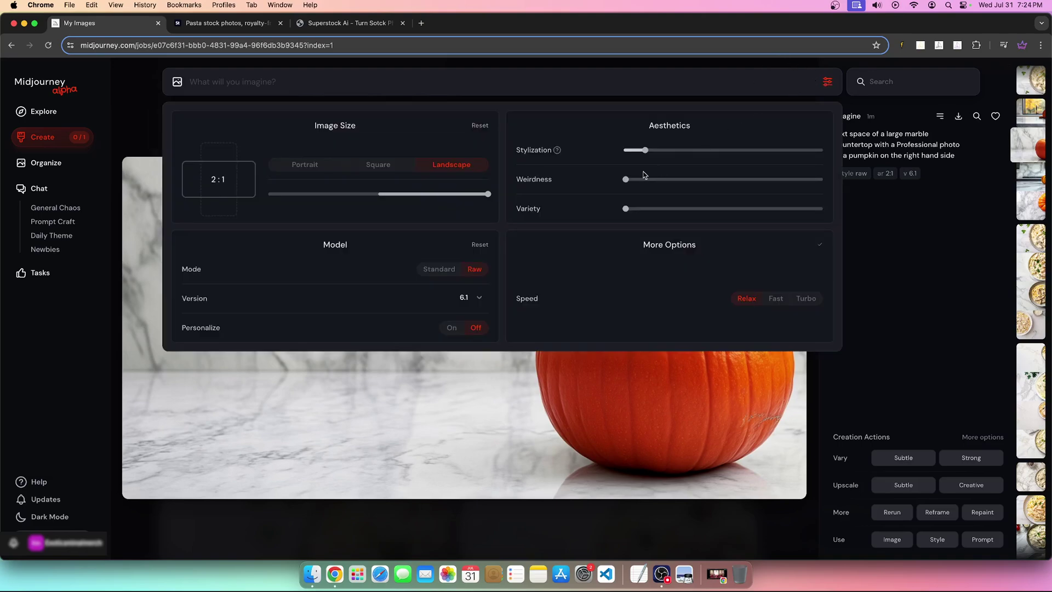
{"action": "left_click", "coordinate": [971, 272]}
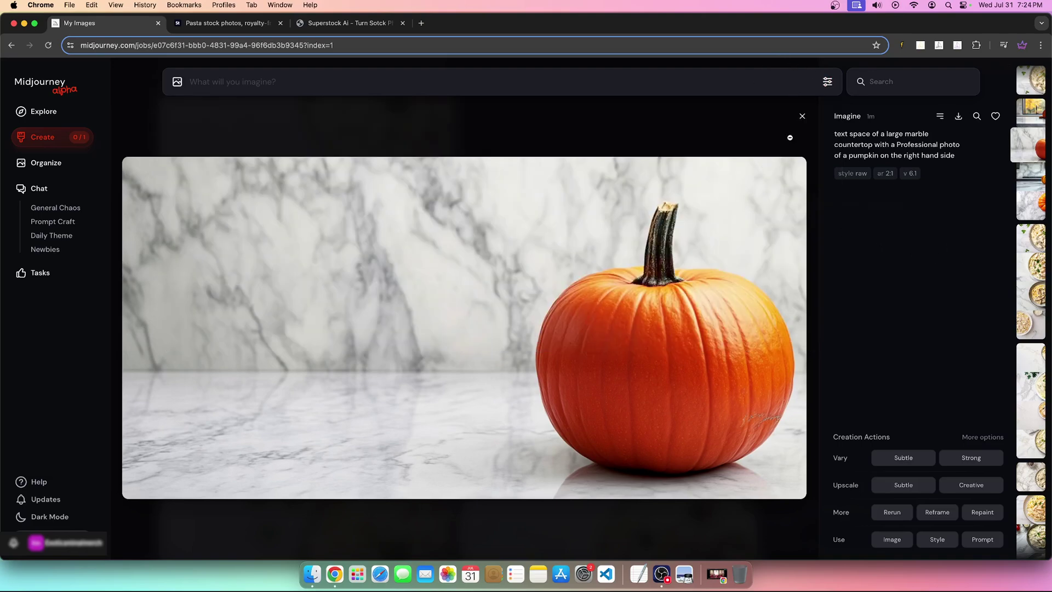
{"action": "left_click", "coordinate": [794, 123]}
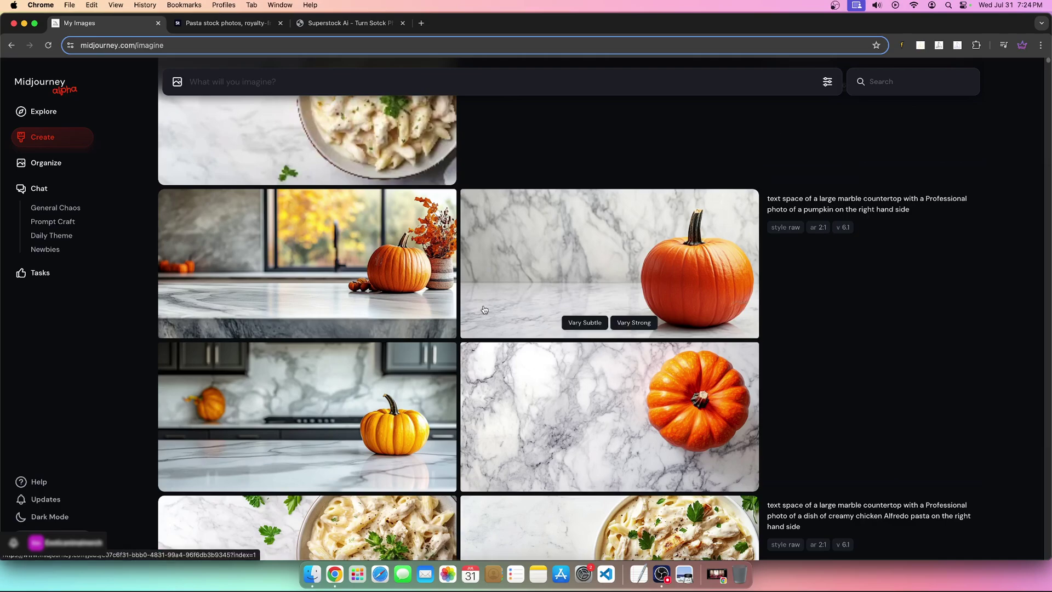
Step: View the first, fourth and third images of the pumpkin set enlarged
{"action": "left_click", "coordinate": [383, 309]}
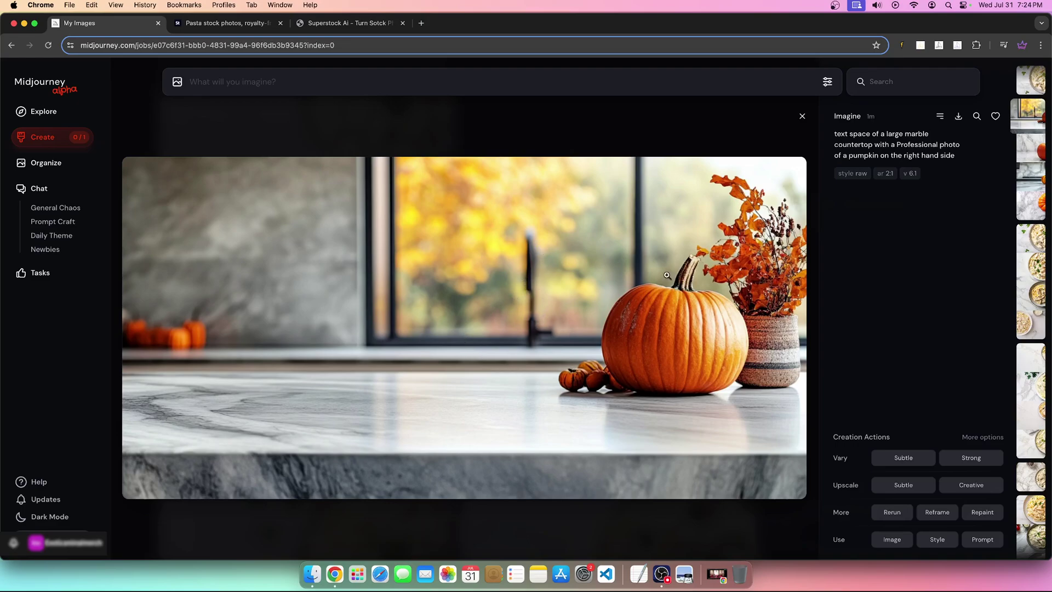
{"action": "left_click", "coordinate": [734, 110]}
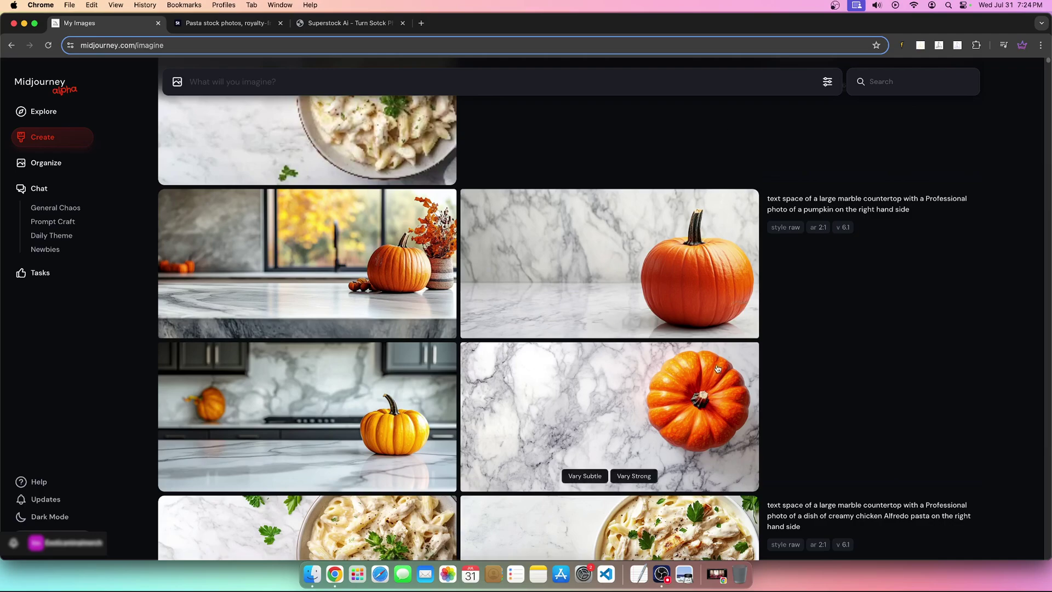
{"action": "left_click", "coordinate": [396, 265]}
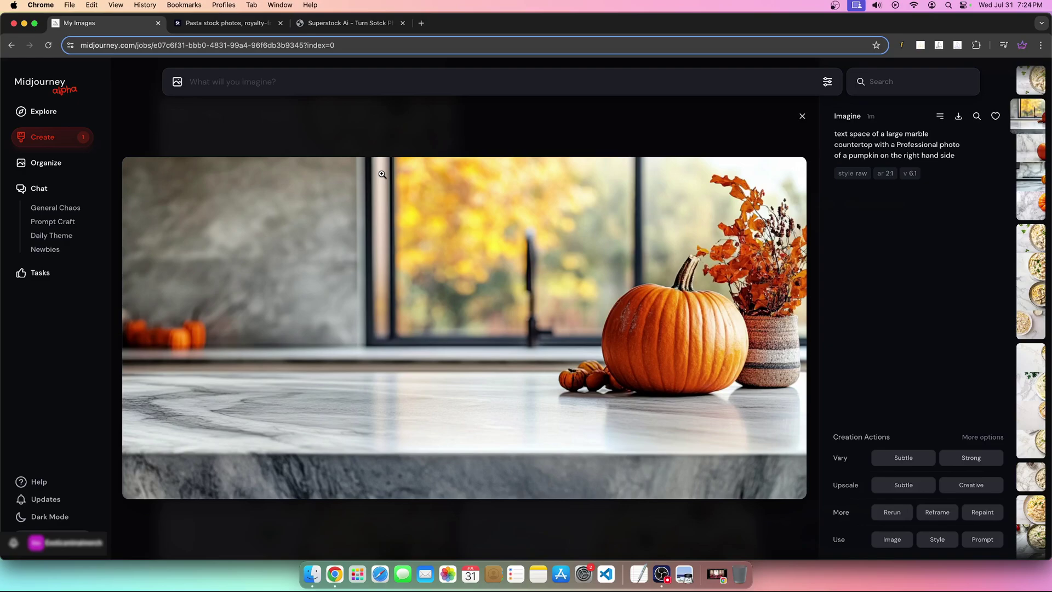
{"action": "left_click", "coordinate": [336, 118]}
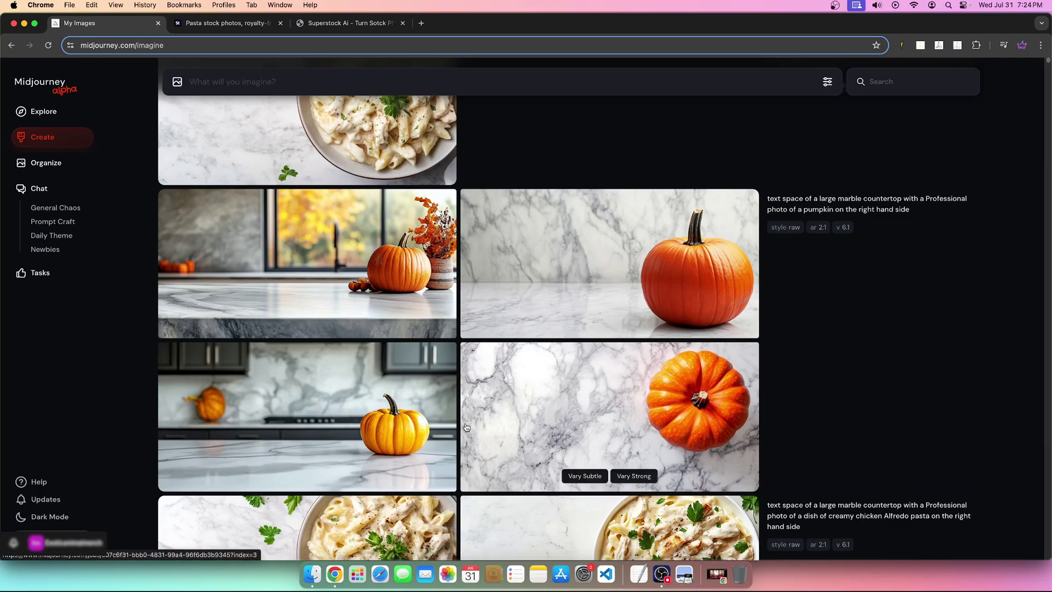
{"action": "left_click", "coordinate": [482, 428]}
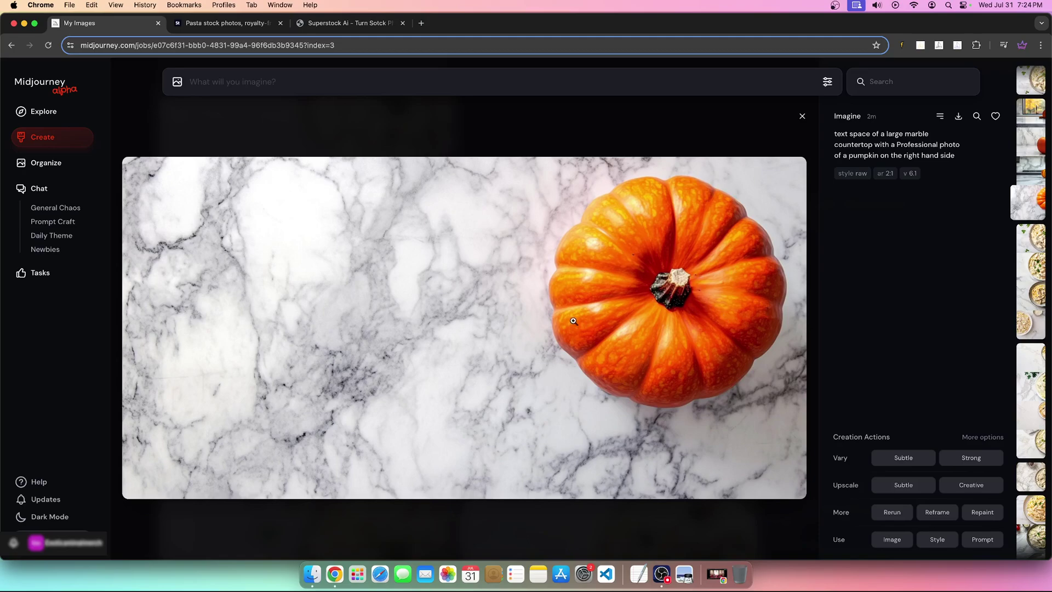
{"action": "left_click", "coordinate": [526, 141]}
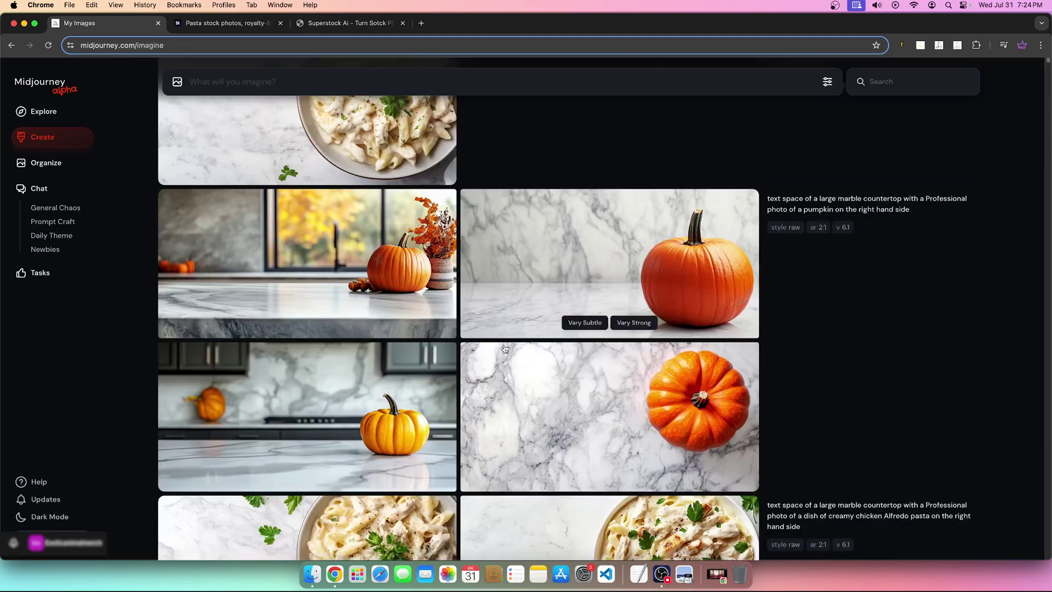
{"action": "left_click", "coordinate": [385, 430]}
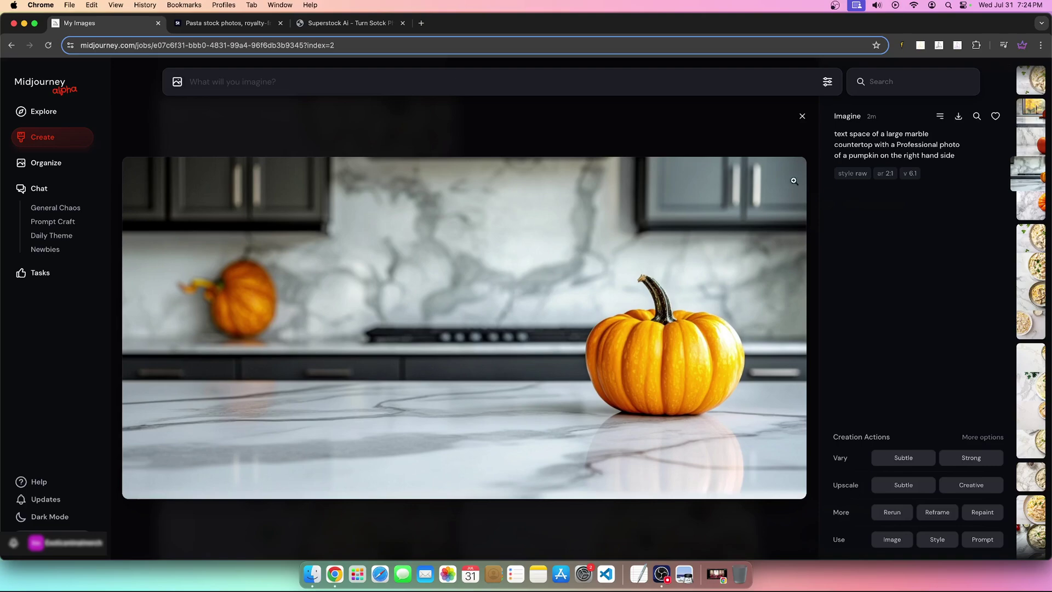
{"action": "left_click", "coordinate": [802, 116]}
Step: Reuse the pumpkin prompt for a new generation together with its style raw, ar 2:1 and v 6.1 parameters
{"action": "scroll", "coordinate": [603, 438], "scroll_direction": "up", "scroll_amount": 2}
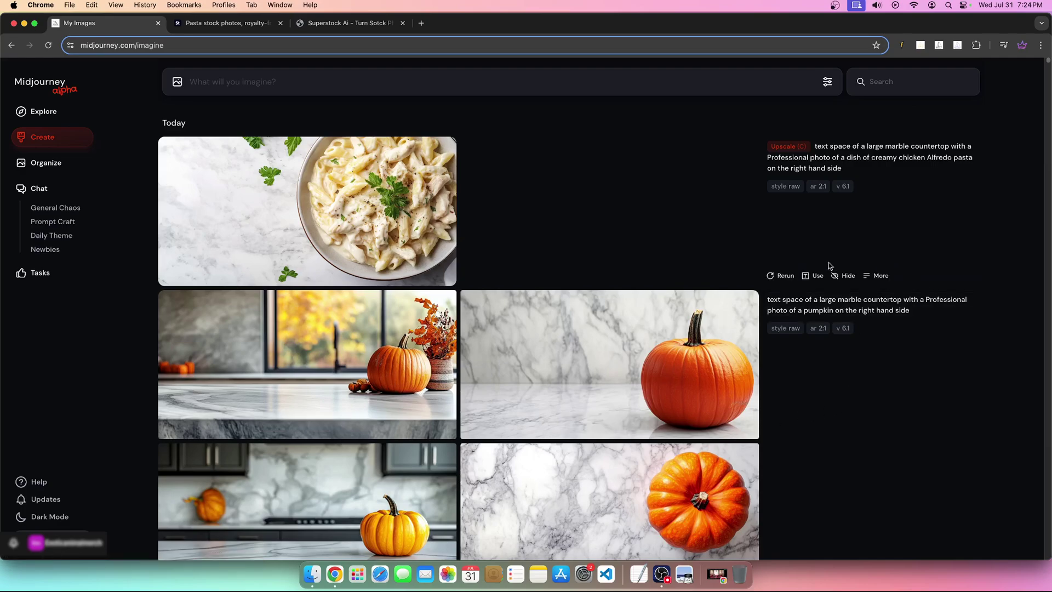
{"action": "left_click", "coordinate": [798, 305]}
{"action": "left_click", "coordinate": [785, 327]}
{"action": "left_click", "coordinate": [818, 327]}
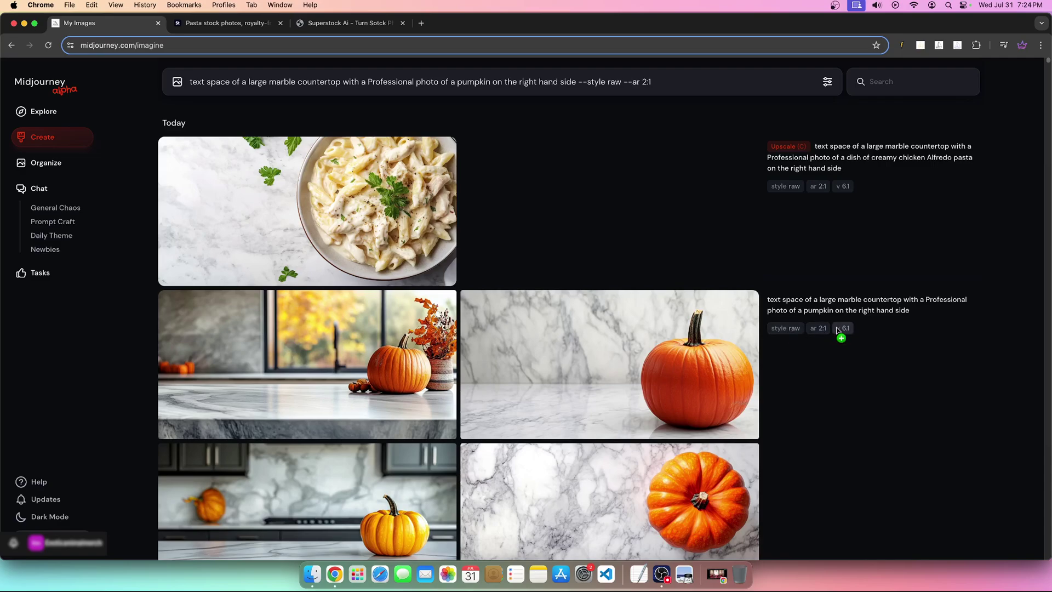
{"action": "left_click", "coordinate": [838, 328]}
Step: Set the image size to square 1:1 and generate the pumpkin prompt in raw mode with version 6.1
{"action": "left_click", "coordinate": [827, 82]}
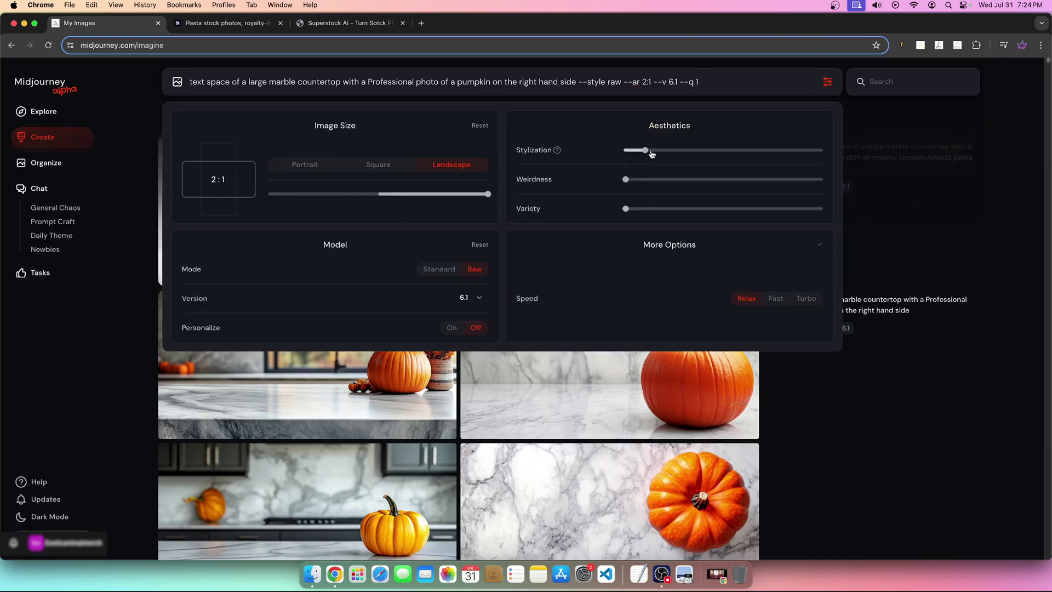
{"action": "left_click_drag", "start_coordinate": [487, 194], "coordinate": [382, 200]}
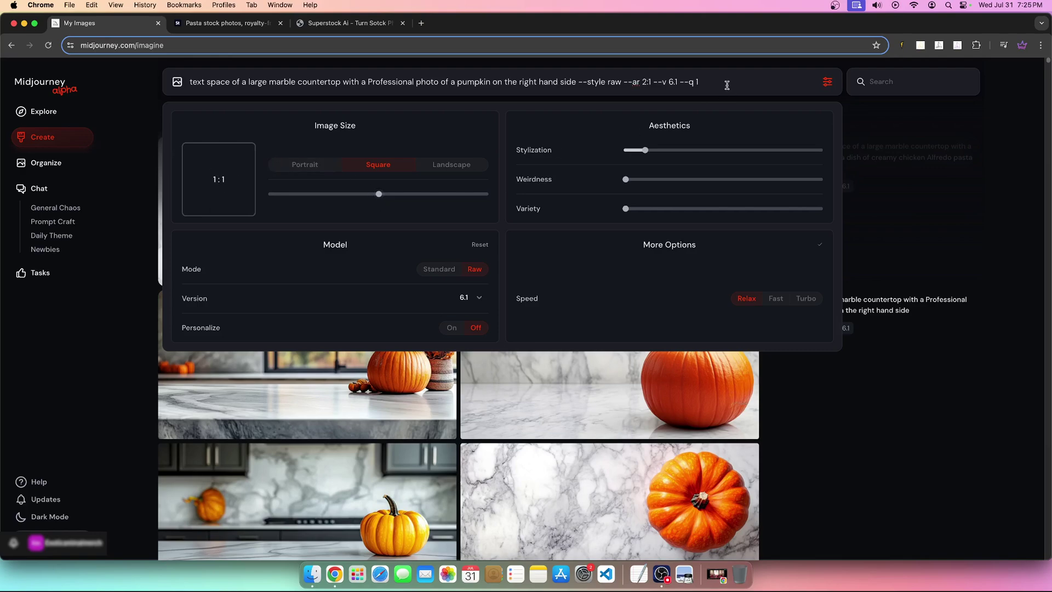
{"action": "left_click", "coordinate": [644, 82]}
{"action": "key", "text": "Return"}
{"action": "left_click", "coordinate": [958, 164]}
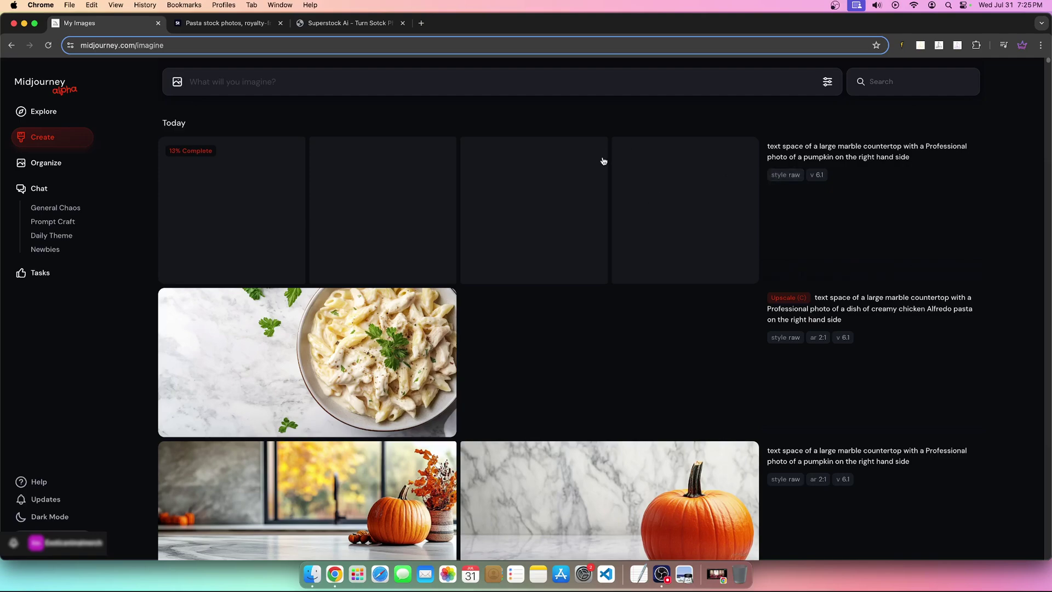
Step: View the second image of the earlier 2:1 pumpkin set enlarged, then return to the start of the creations
{"action": "scroll", "coordinate": [603, 413], "scroll_direction": "down", "scroll_amount": 2}
{"action": "left_click", "coordinate": [603, 413]}
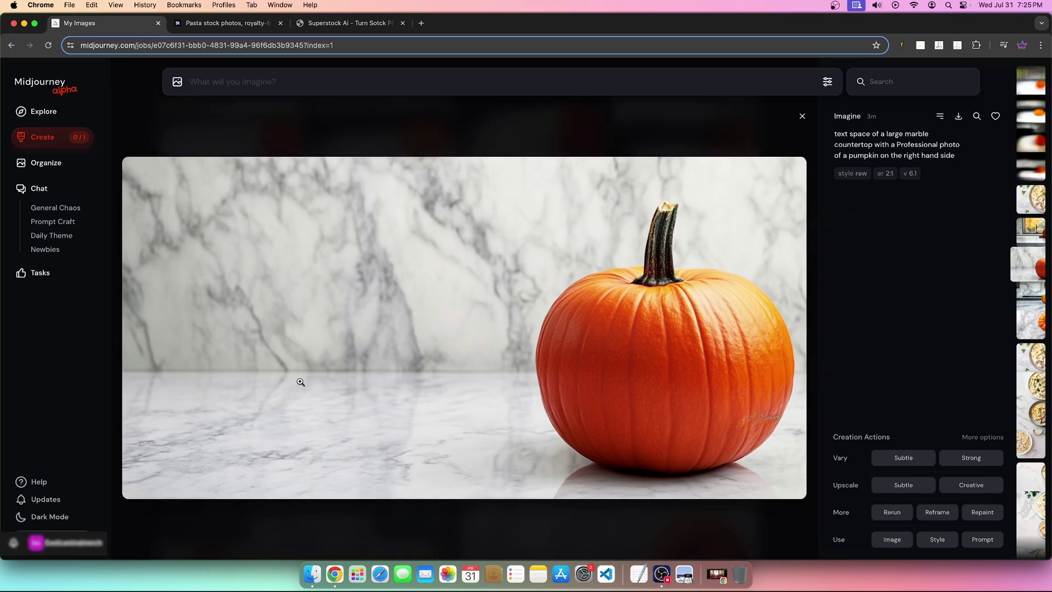
{"action": "left_click", "coordinate": [801, 116]}
{"action": "scroll", "coordinate": [502, 329], "scroll_direction": "up", "scroll_amount": 2}
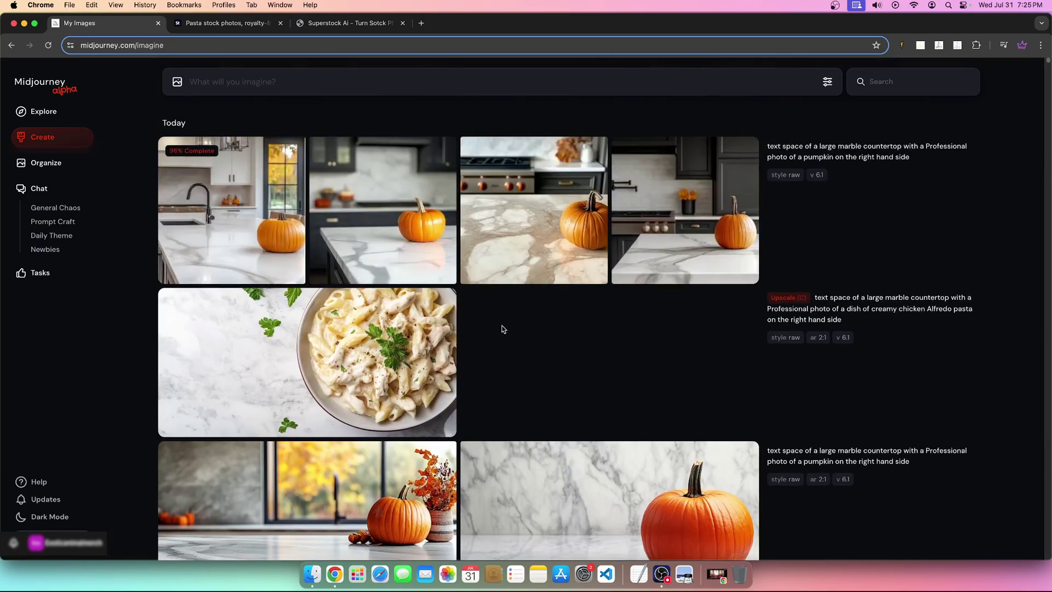
Step: View the square pumpkin images enlarged one after another, from the fourth back to the first
{"action": "mouse_move", "coordinate": [666, 230]}
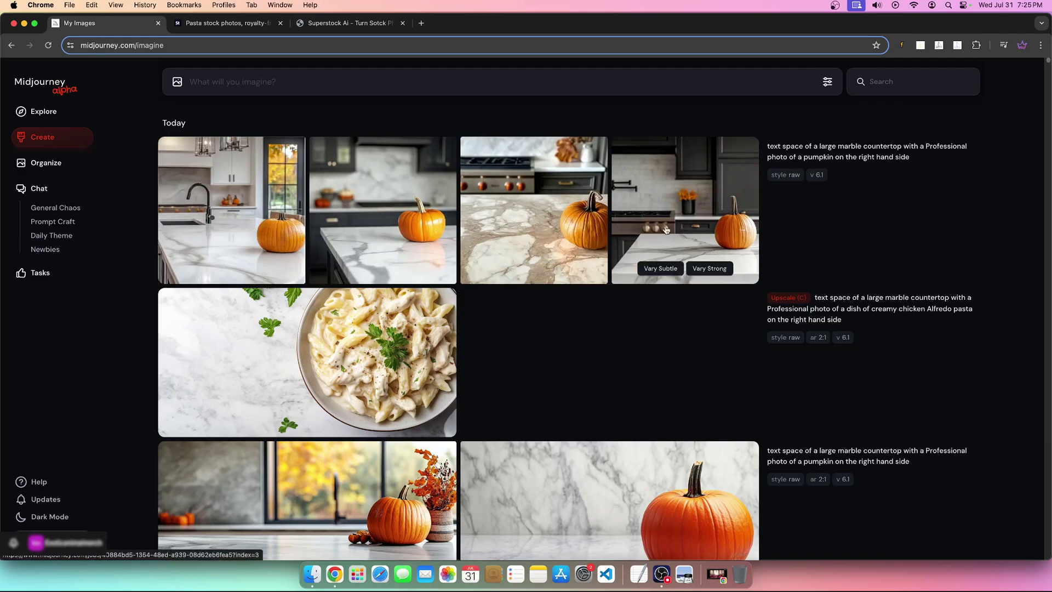
{"action": "left_click", "coordinate": [704, 226]}
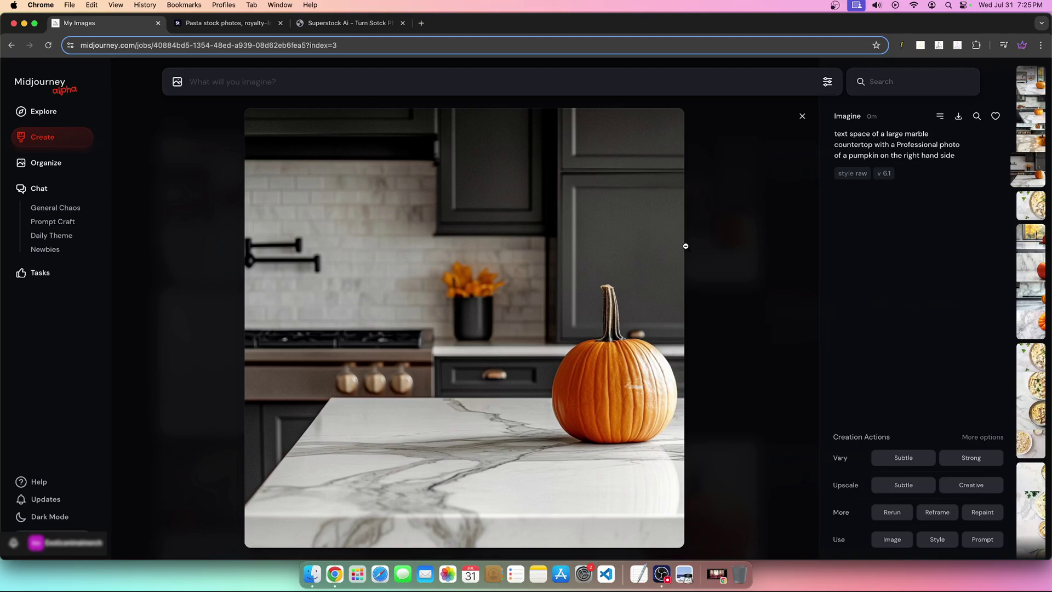
{"action": "key", "text": "Left"}
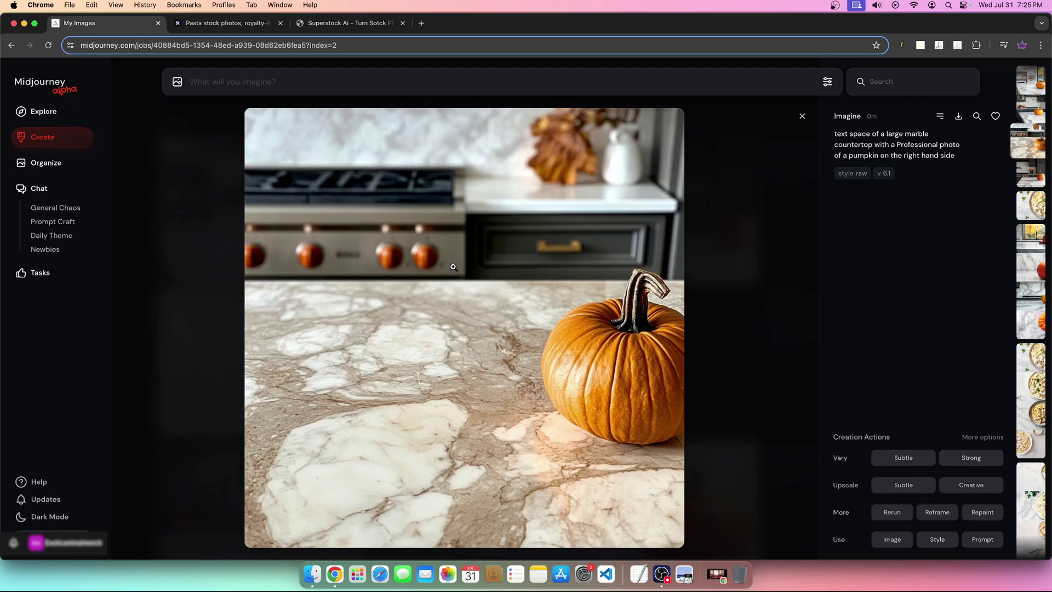
{"action": "key", "text": "Left"}
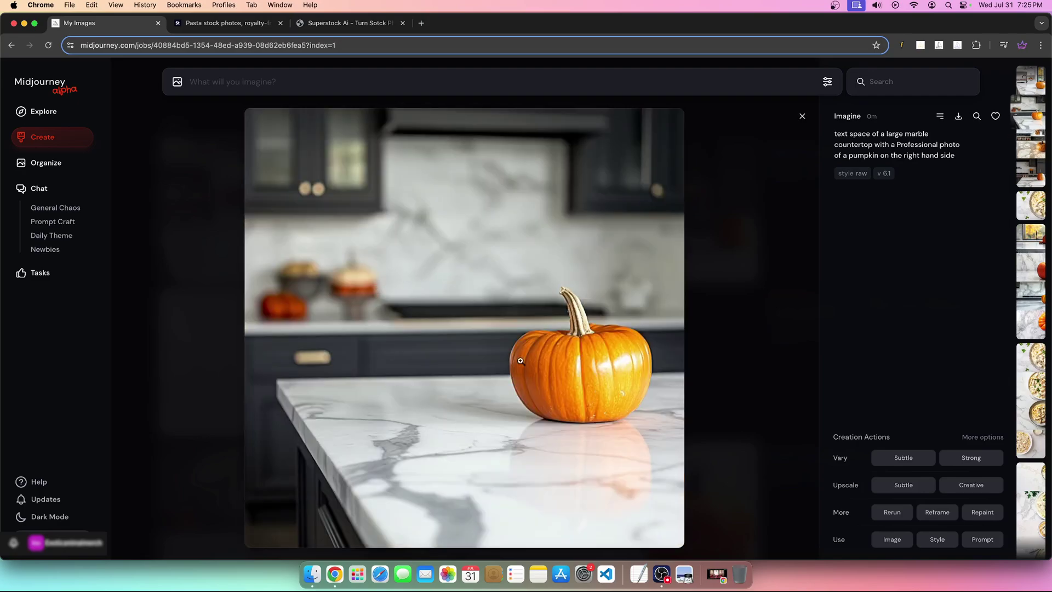
{"action": "key", "text": "Left"}
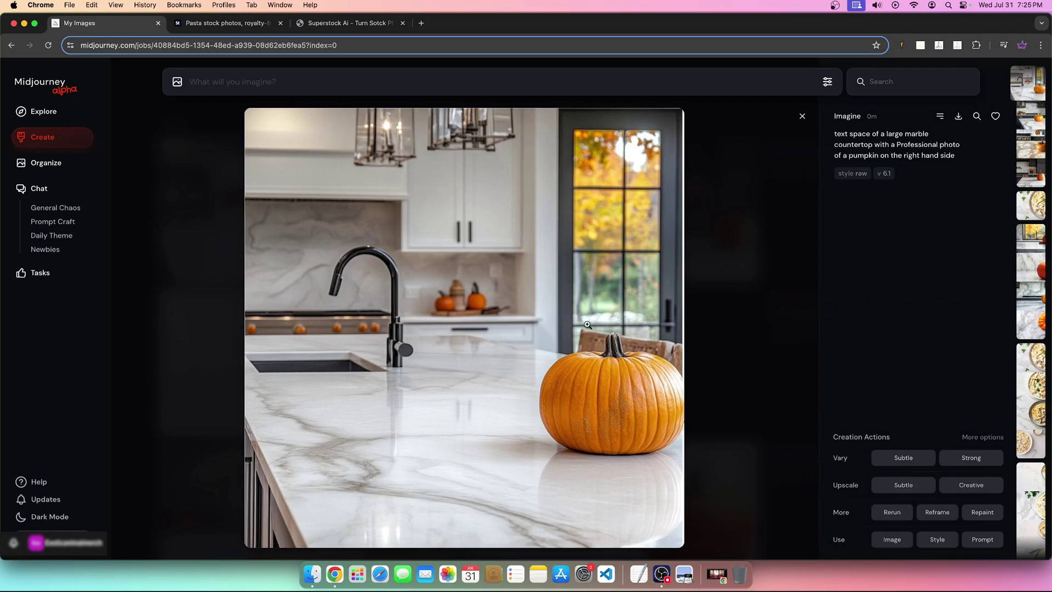
{"action": "left_click", "coordinate": [780, 302]}
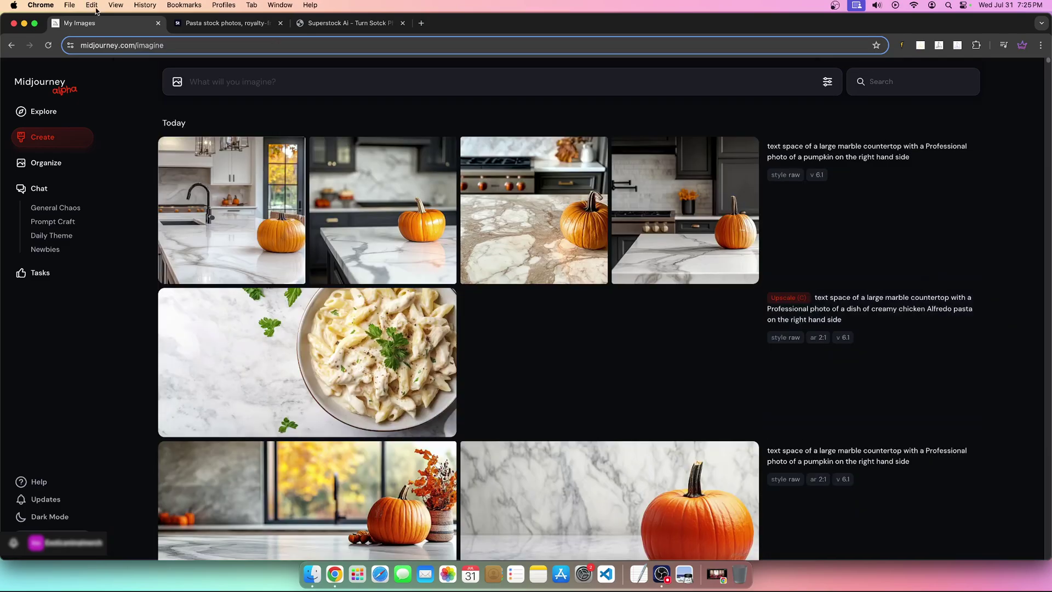
Step: Switch to Adobe Stock, browse images similar to the spaghetti photo on a dark background, and reopen that photo's details from the pasta results
{"action": "left_click", "coordinate": [211, 23]}
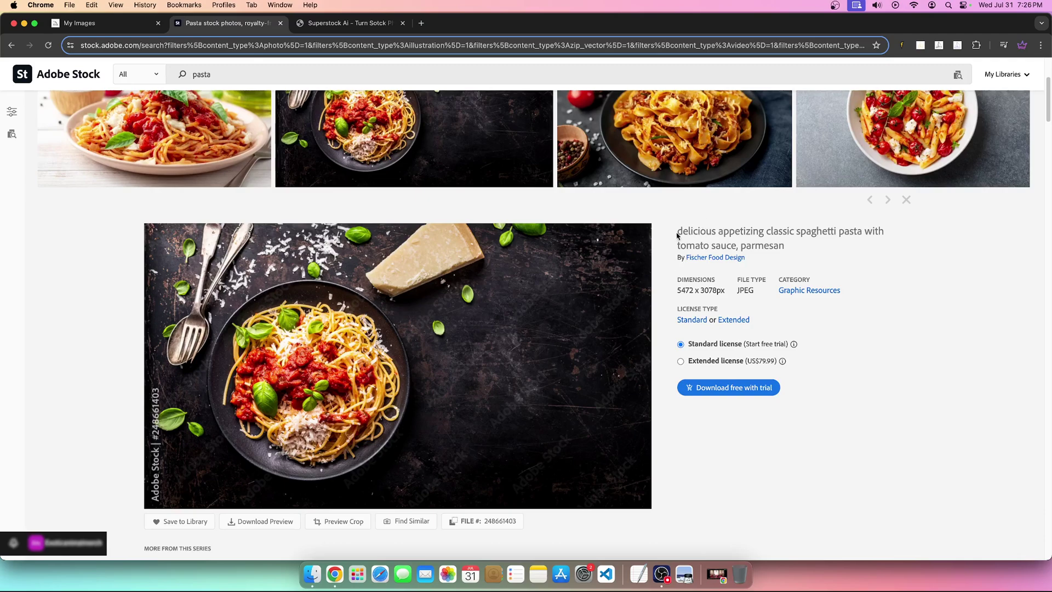
{"action": "left_click_drag", "start_coordinate": [678, 231], "coordinate": [715, 231]}
{"action": "left_click_drag", "start_coordinate": [710, 231], "coordinate": [500, 324]}
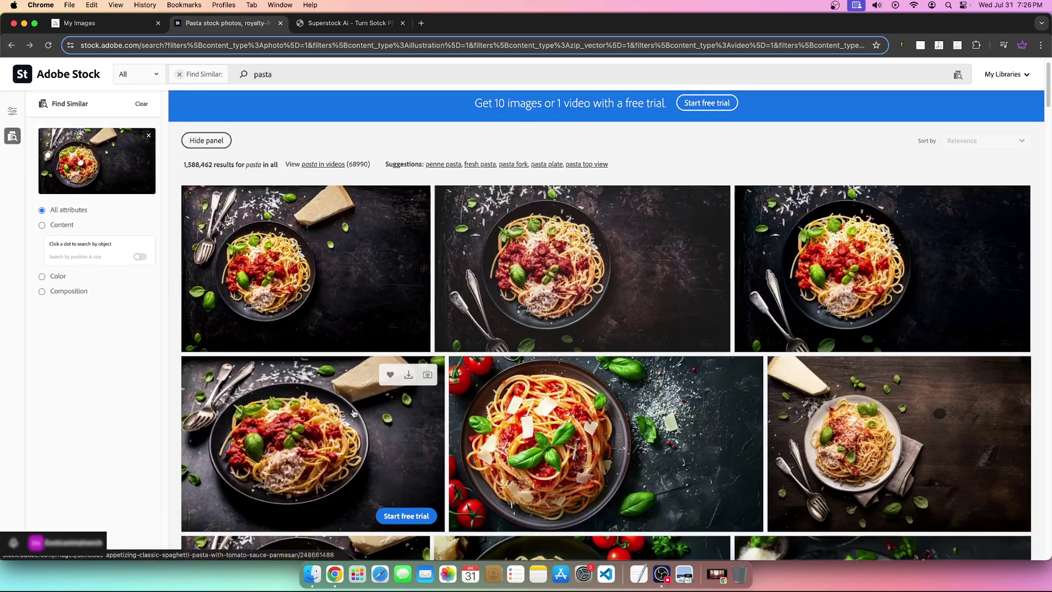
{"action": "scroll", "coordinate": [643, 395], "scroll_direction": "down", "scroll_amount": 4}
{"action": "scroll", "coordinate": [348, 241], "scroll_direction": "up", "scroll_amount": 2}
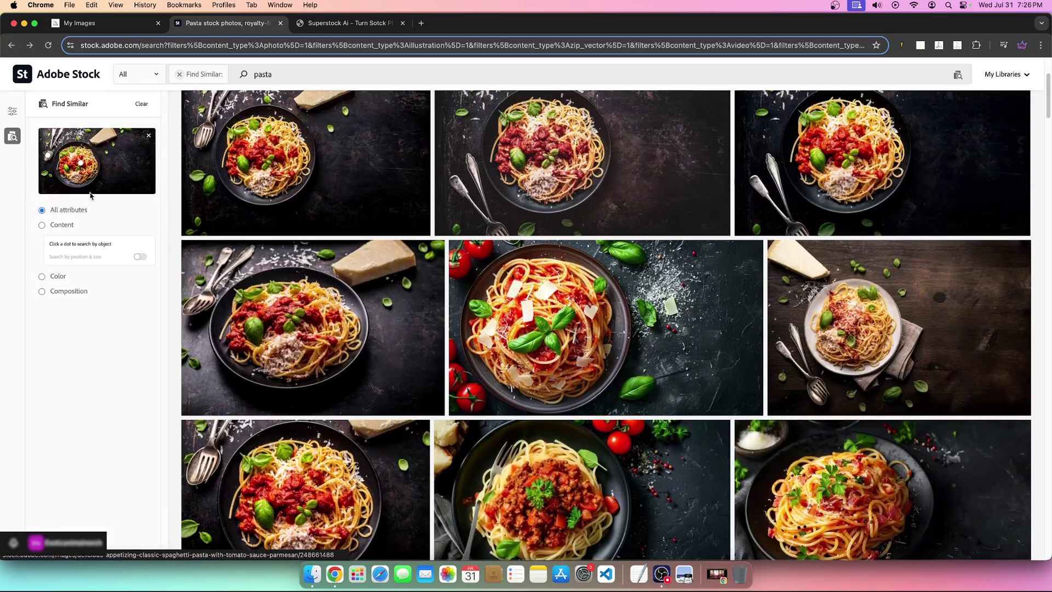
{"action": "left_click", "coordinate": [3, 46]}
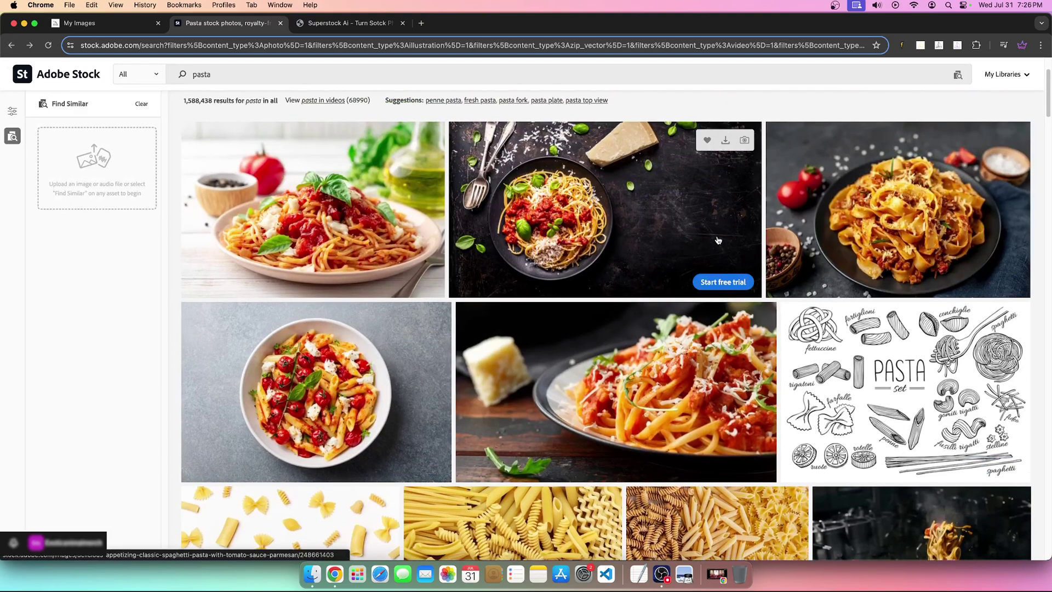
{"action": "left_click", "coordinate": [767, 246]}
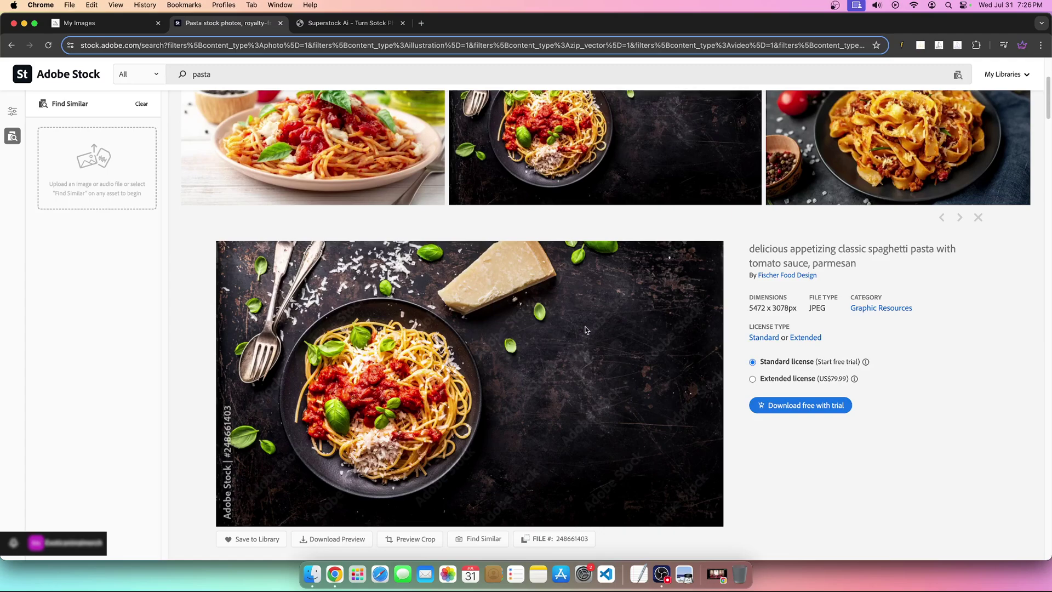
Step: Switch back to Midjourney and review the earlier creamy chicken Alfredo generations and their parameters
{"action": "left_click", "coordinate": [90, 24]}
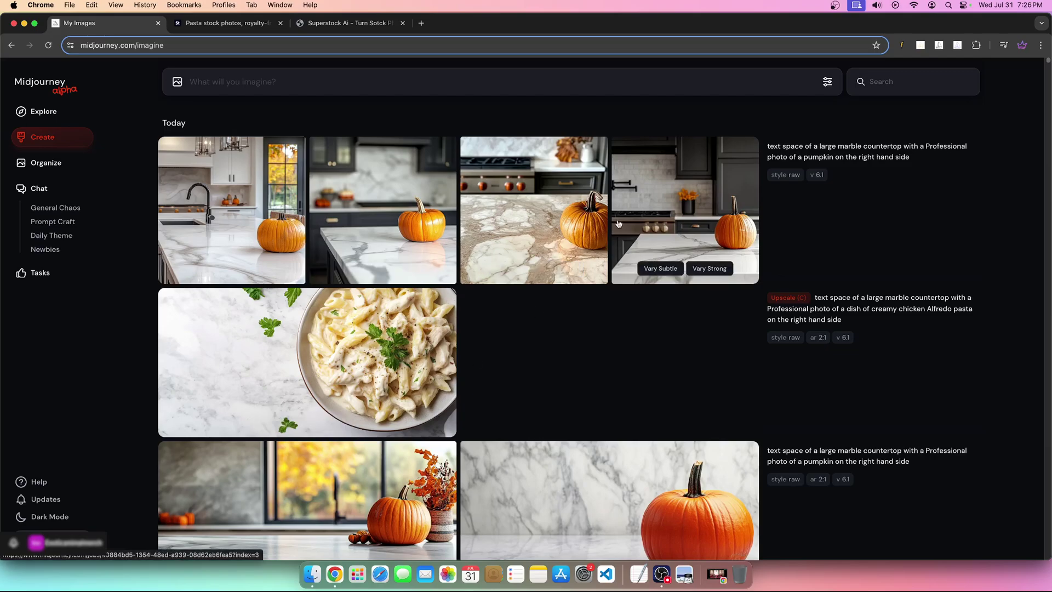
{"action": "scroll", "coordinate": [550, 417], "scroll_direction": "down", "scroll_amount": 6}
{"action": "scroll", "coordinate": [550, 416], "scroll_direction": "down", "scroll_amount": 10}
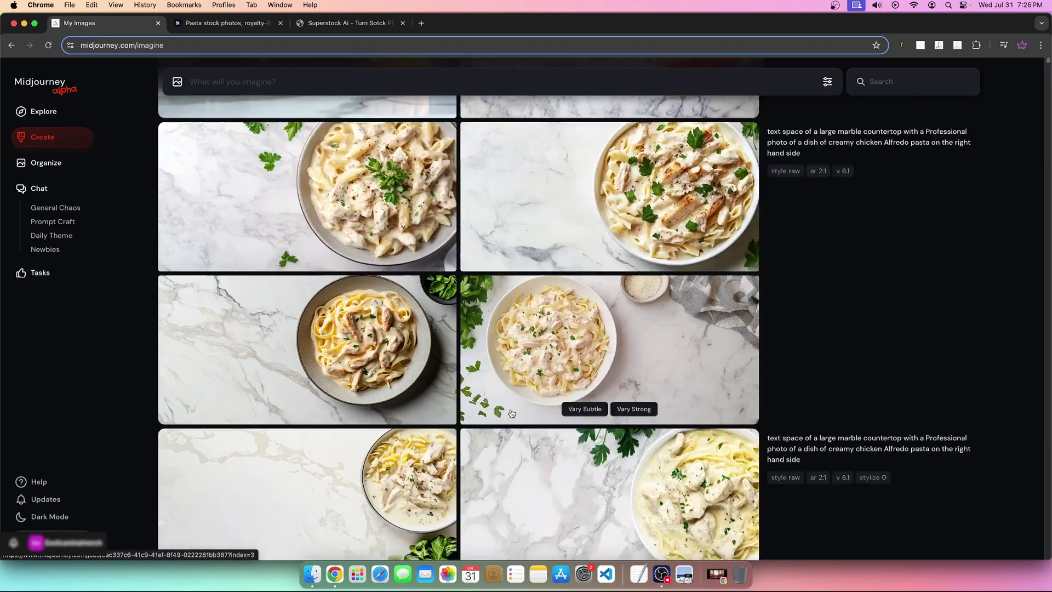
{"action": "scroll", "coordinate": [445, 406], "scroll_direction": "down", "scroll_amount": 10}
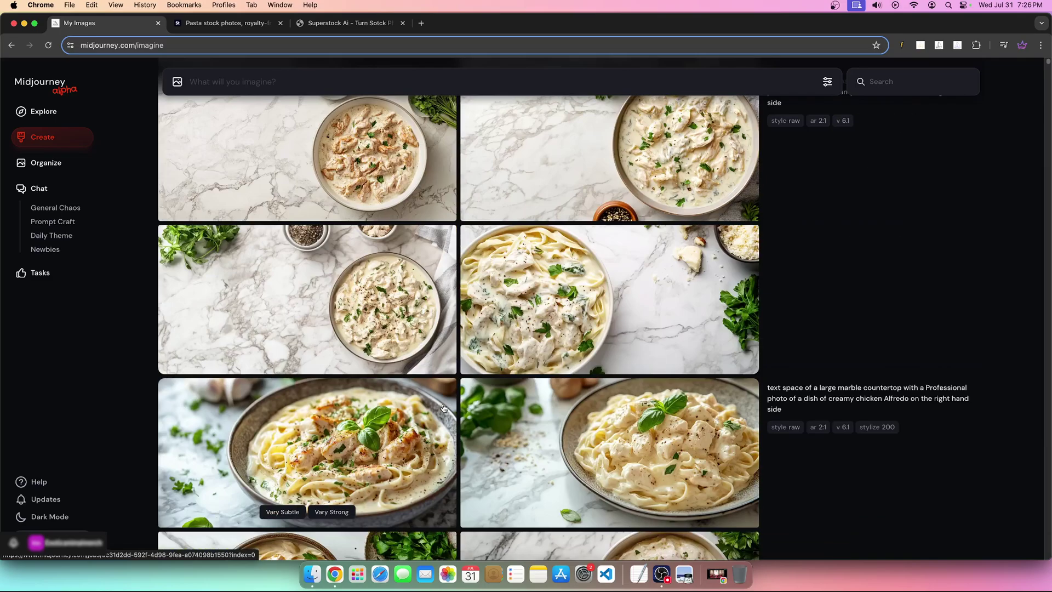
{"action": "scroll", "coordinate": [429, 421], "scroll_direction": "down", "scroll_amount": 6}
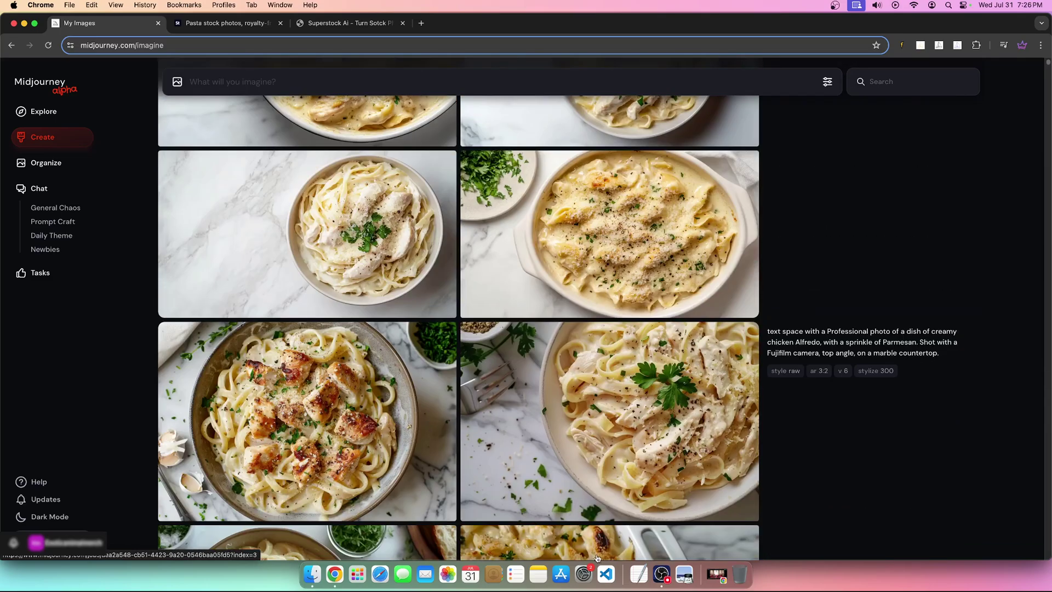
{"action": "left_click", "coordinate": [661, 574]}
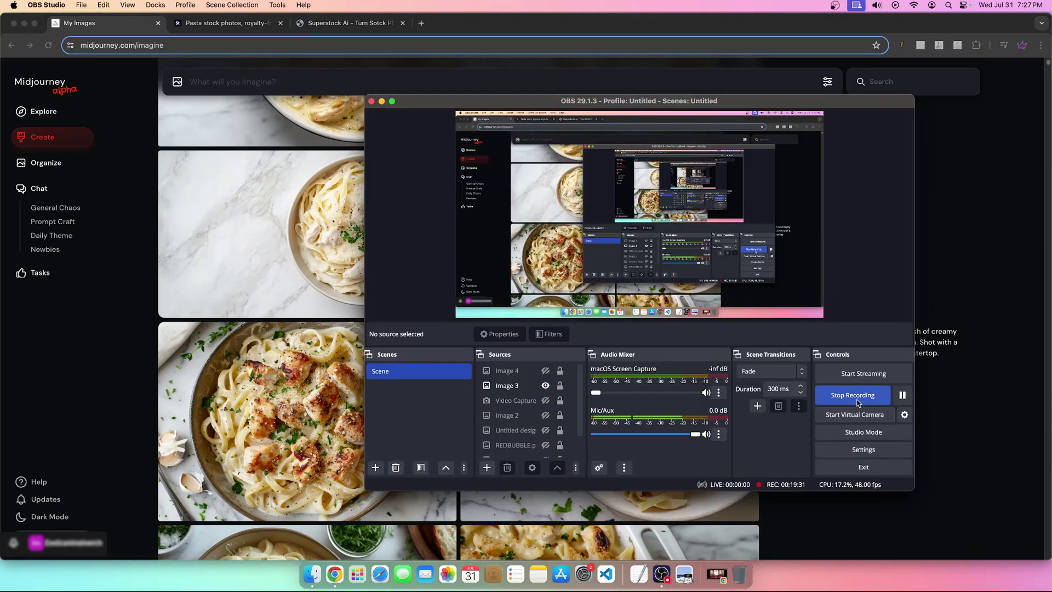